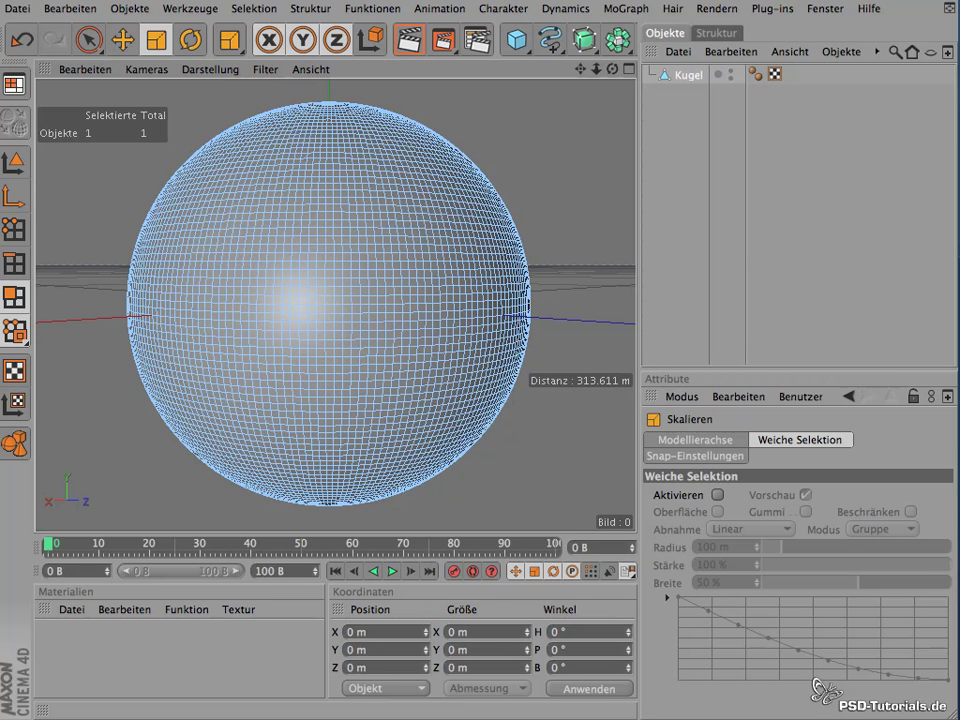
# - Choose Magnet from the Struktur menu to deform the sphere mesh
pyautogui.click(313, 10)
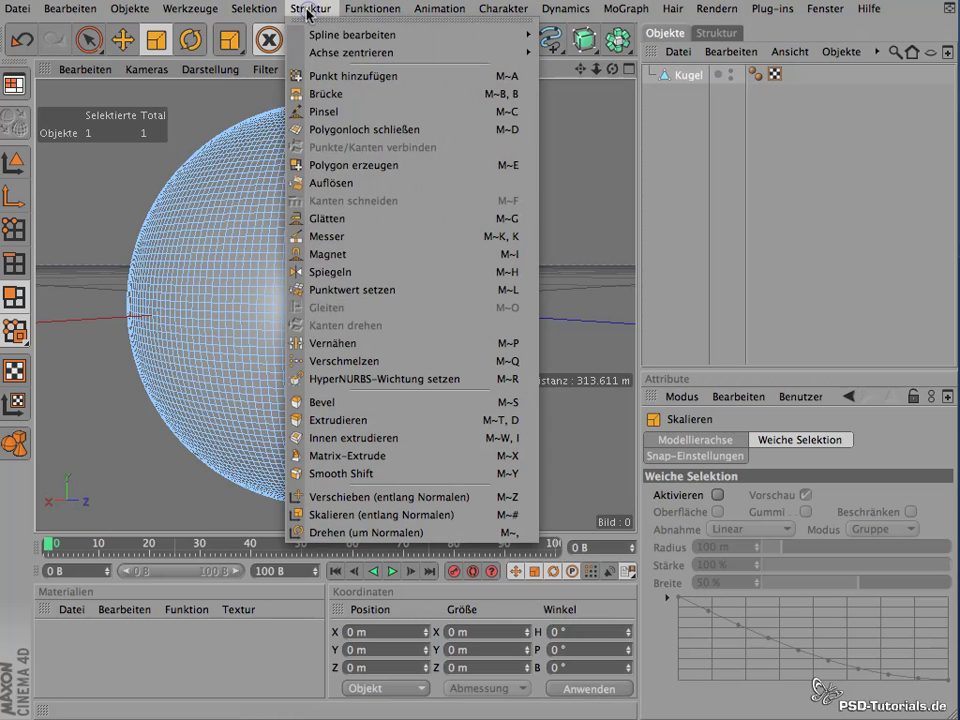
pyautogui.click(408, 265)
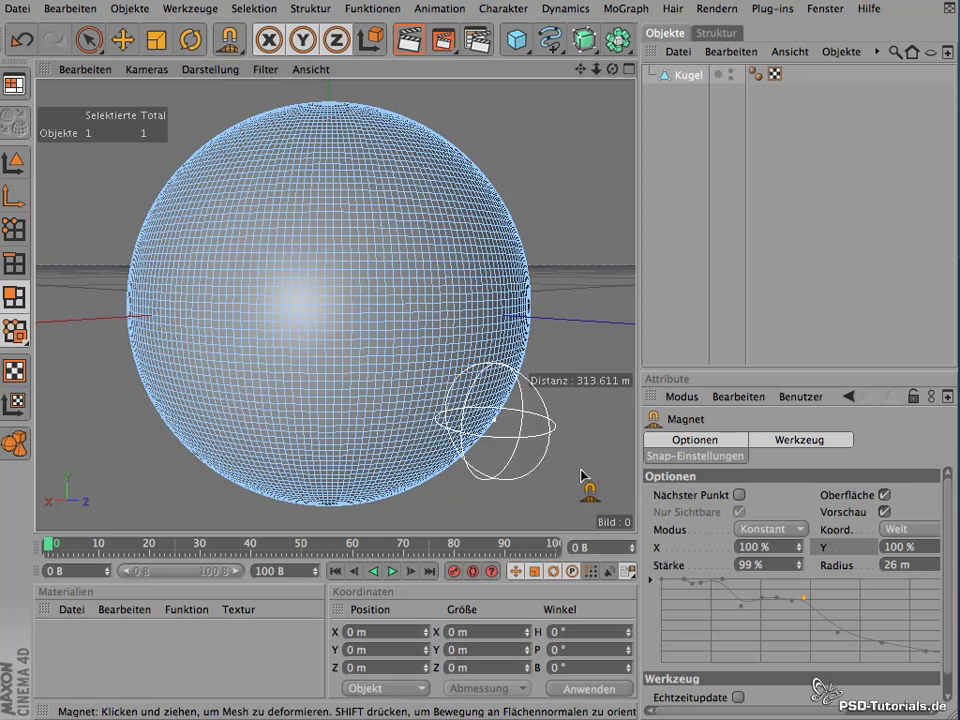
# - Drag the viewport divider left so the Objekte and Attribute panels show all Magnet settings
pyautogui.click(720, 380)
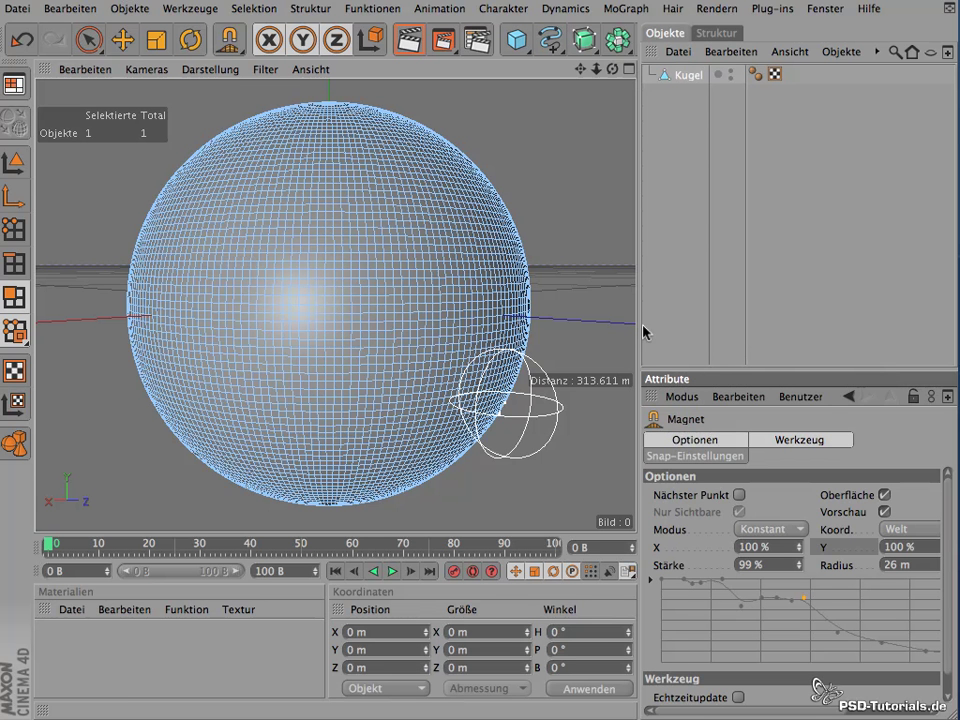
pyautogui.moveTo(638, 328); pyautogui.dragTo(516, 317)
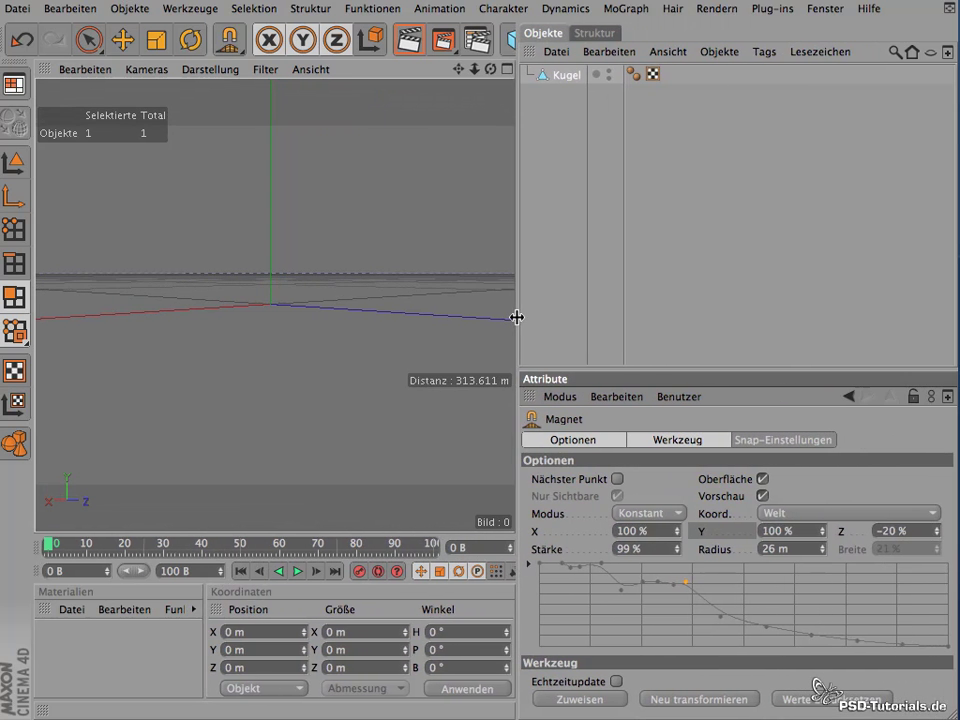
pyautogui.moveTo(516, 317); pyautogui.dragTo(516, 317)
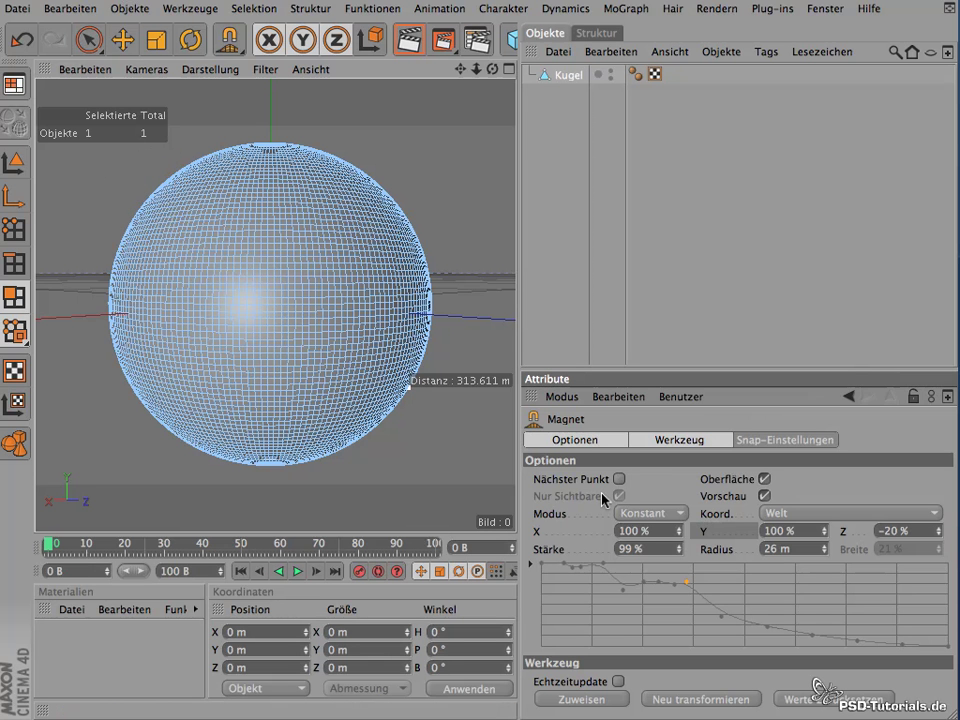
# - Set the magnet falloff to Linear and pull a horn from the sphere's upper-left edge
pyautogui.click(680, 515)
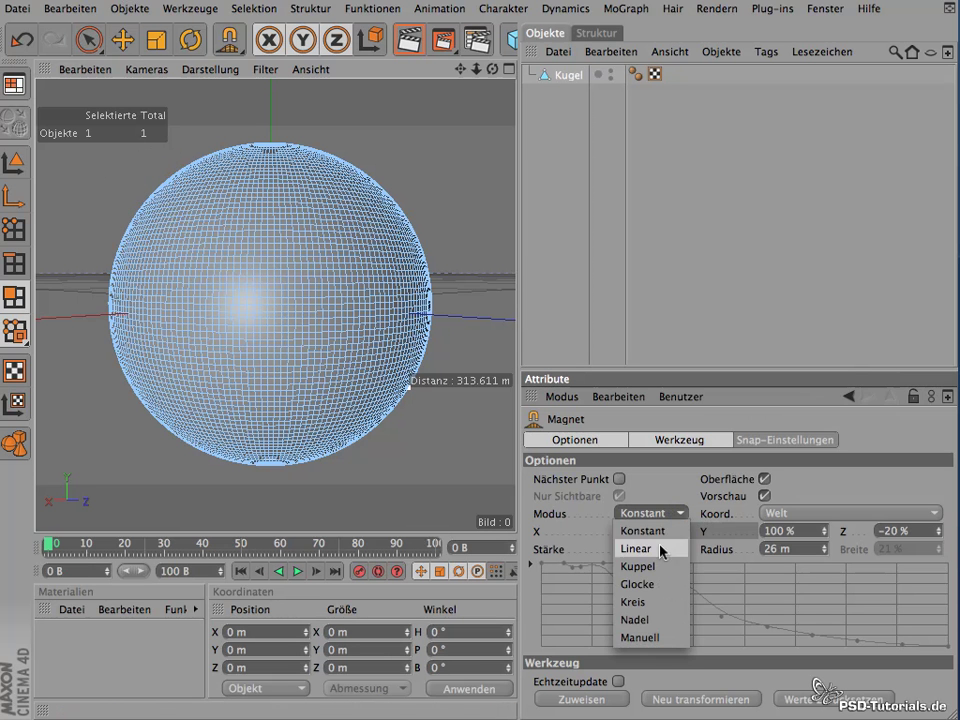
pyautogui.click(662, 549)
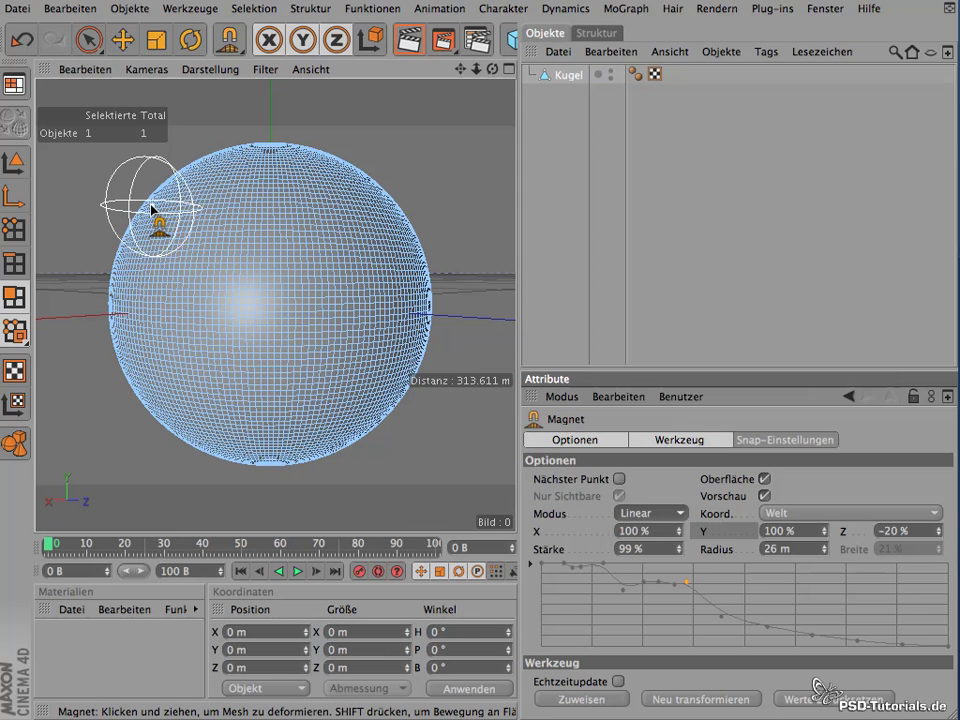
pyautogui.moveTo(148, 213)
pyautogui.mouseDown()
pyautogui.moveTo(90, 162)
pyautogui.moveTo(83, 170)
pyautogui.mouseUp()
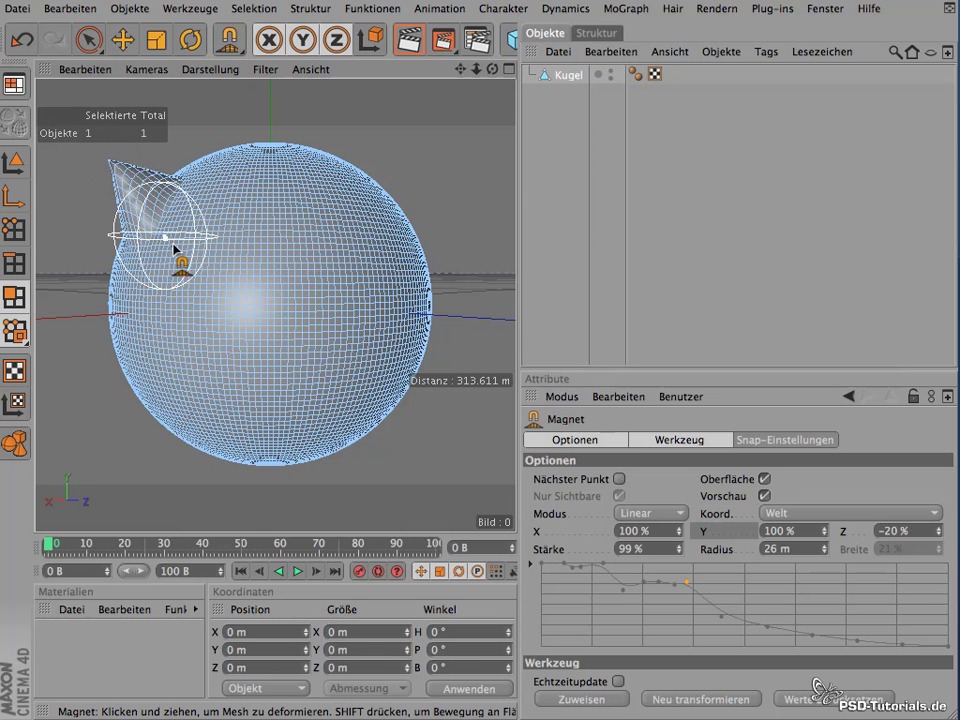
pyautogui.moveTo(491, 70)
pyautogui.mouseDown()
pyautogui.moveTo(420, 110)
pyautogui.moveTo(320, 10)
pyautogui.moveTo(290, 2)
pyautogui.mouseUp()
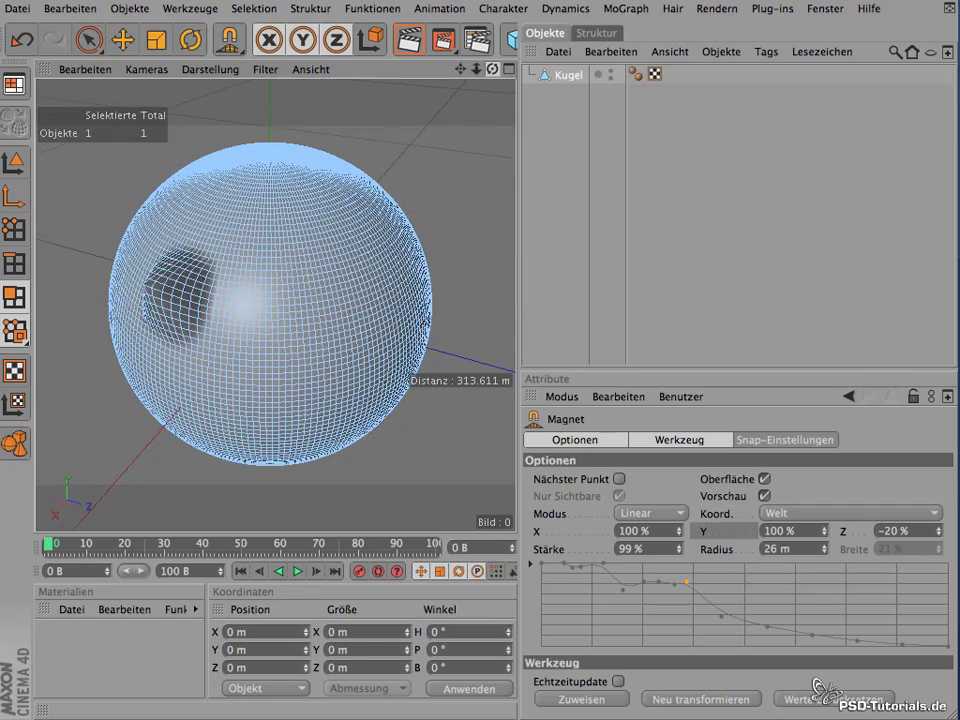
# - Orbit and zoom in on the horn and check it in a Render View preview
pyautogui.moveTo(290, 2); pyautogui.dragTo(240, 2)
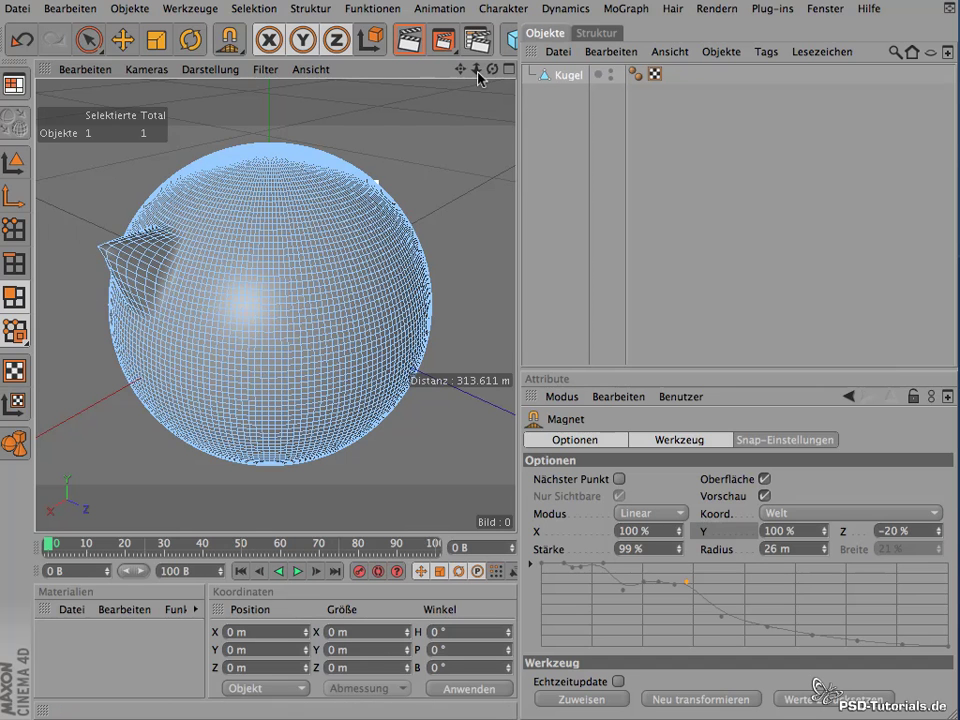
pyautogui.moveTo(478, 78)
pyautogui.mouseDown()
pyautogui.moveTo(597, 100)
pyautogui.moveTo(563, 156)
pyautogui.mouseUp()
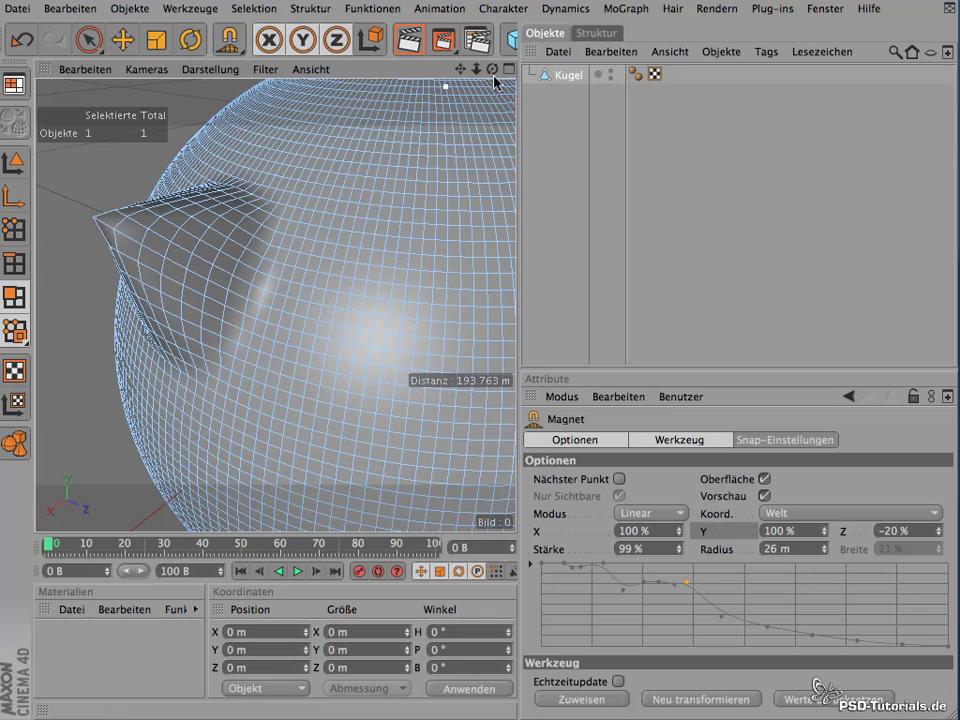
pyautogui.moveTo(493, 72); pyautogui.dragTo(218, 62)
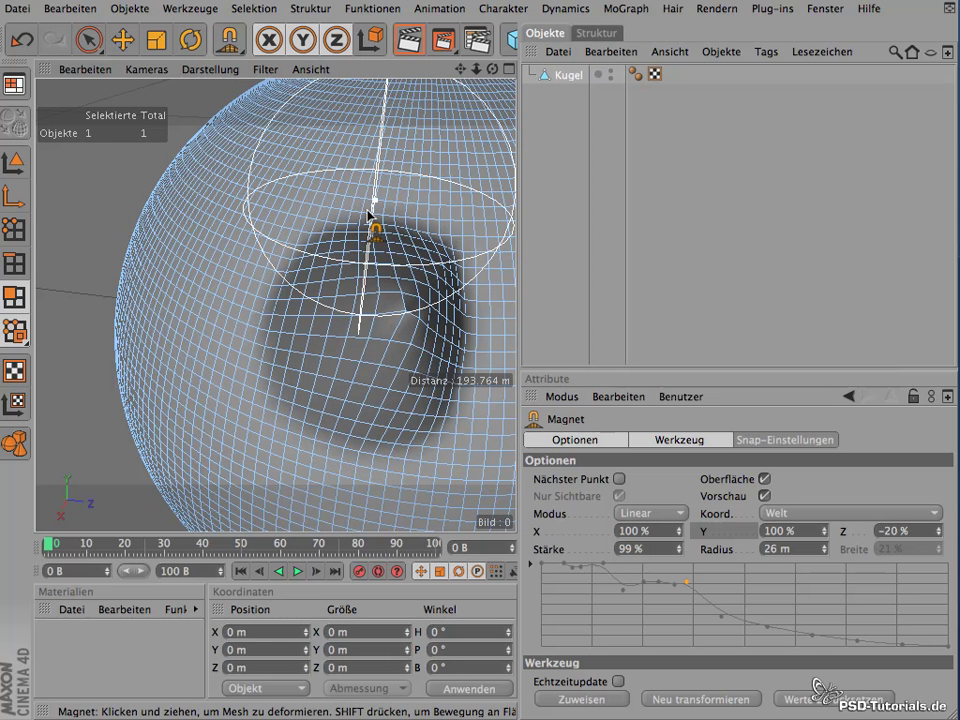
pyautogui.click(410, 40)
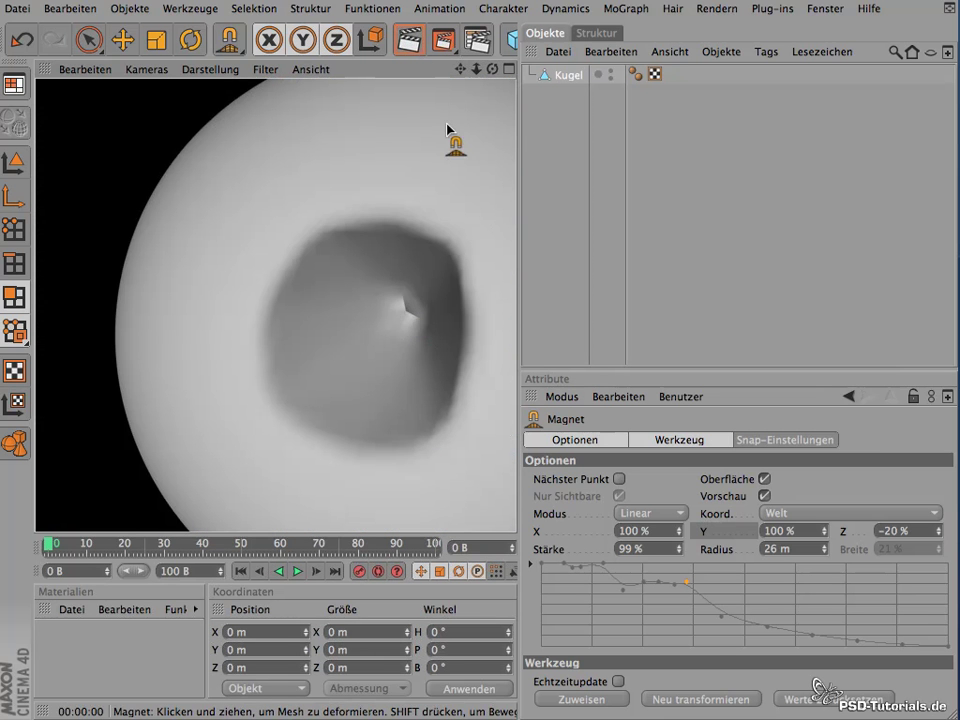
pyautogui.click(551, 157)
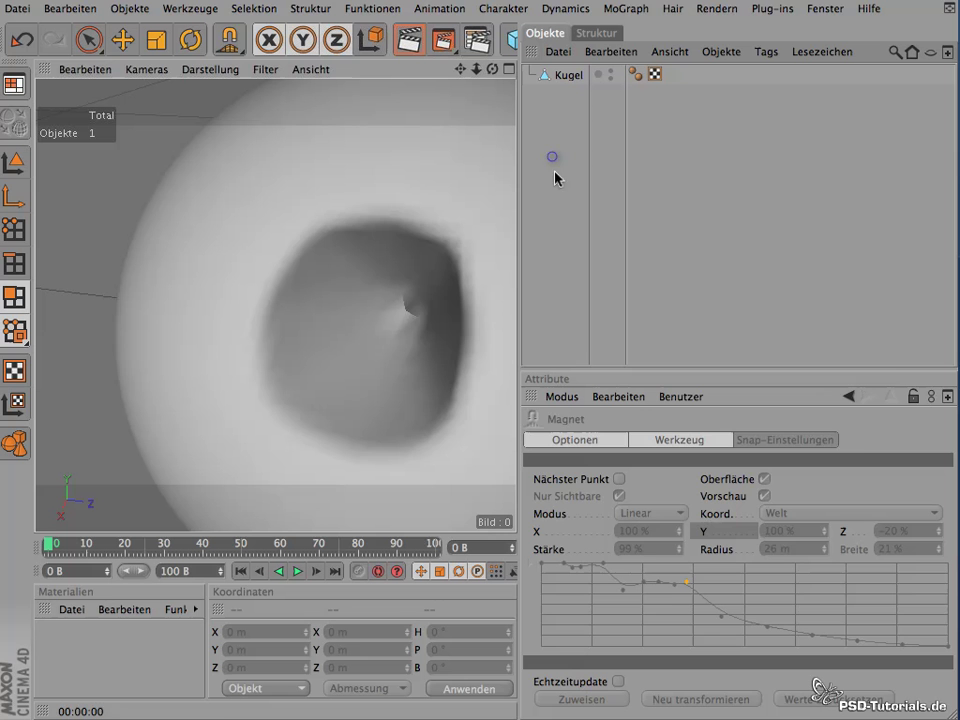
# - Reselect Kugel and push the horn's tip sideways with the magnet
pyautogui.click(568, 78)
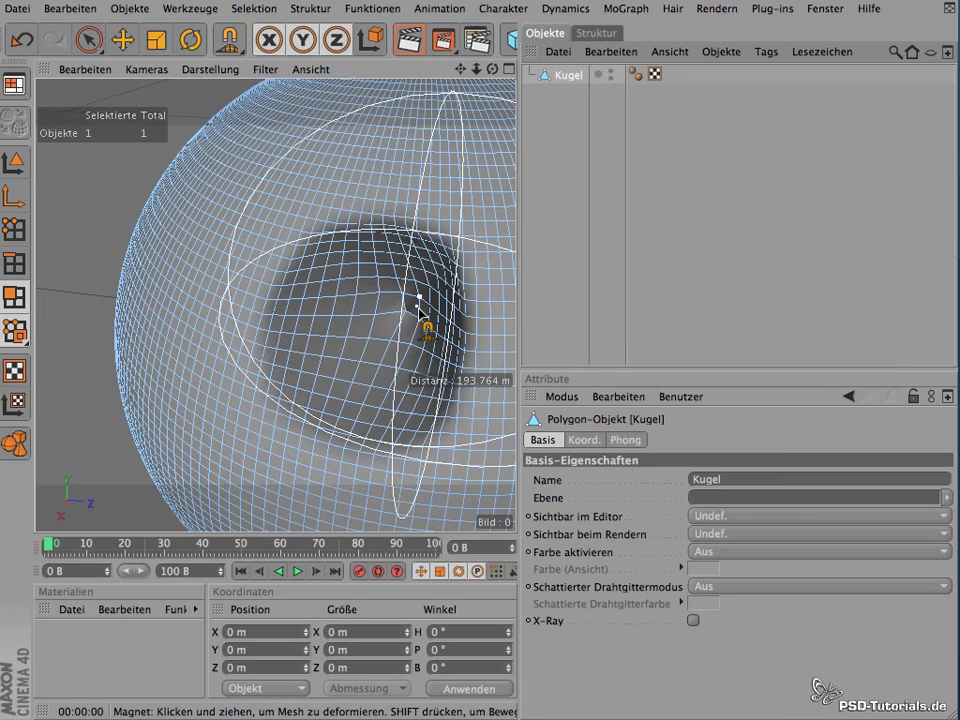
pyautogui.moveTo(418, 310); pyautogui.dragTo(325, 360)
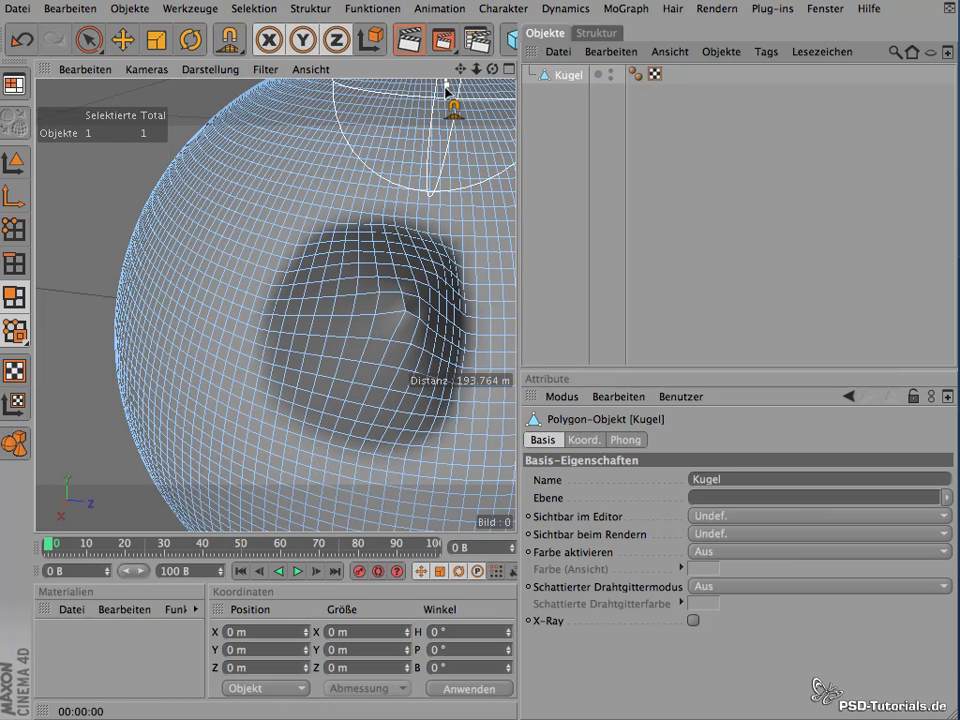
pyautogui.moveTo(478, 72); pyautogui.dragTo(448, 79)
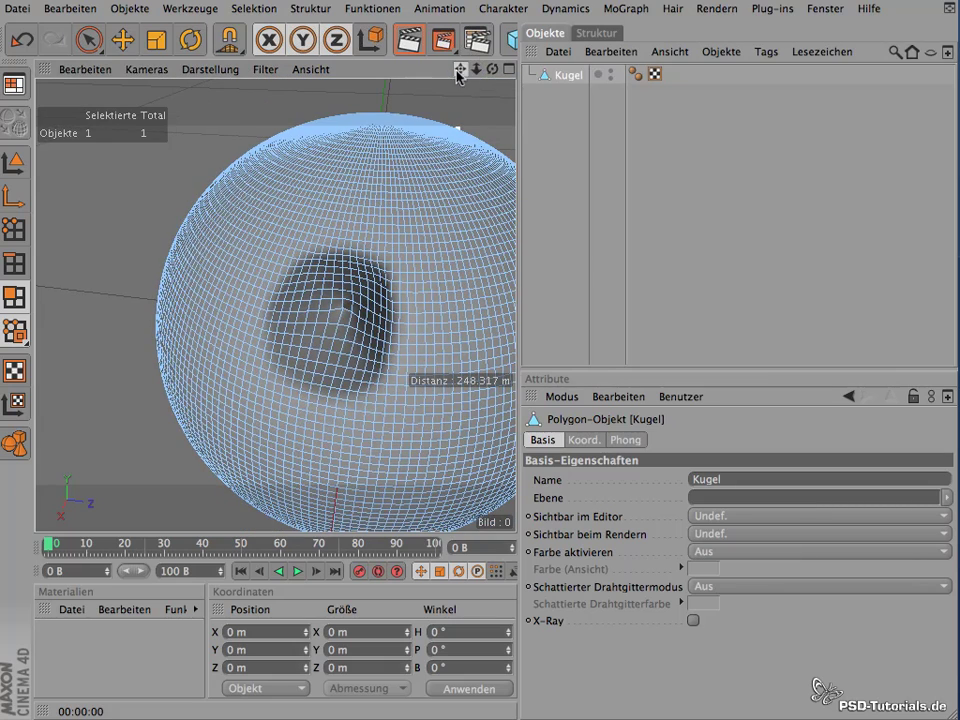
# - Pan and orbit until the horn shows on the left silhouette, then reactivate Magnet
pyautogui.moveTo(458, 76); pyautogui.dragTo(388, 75)
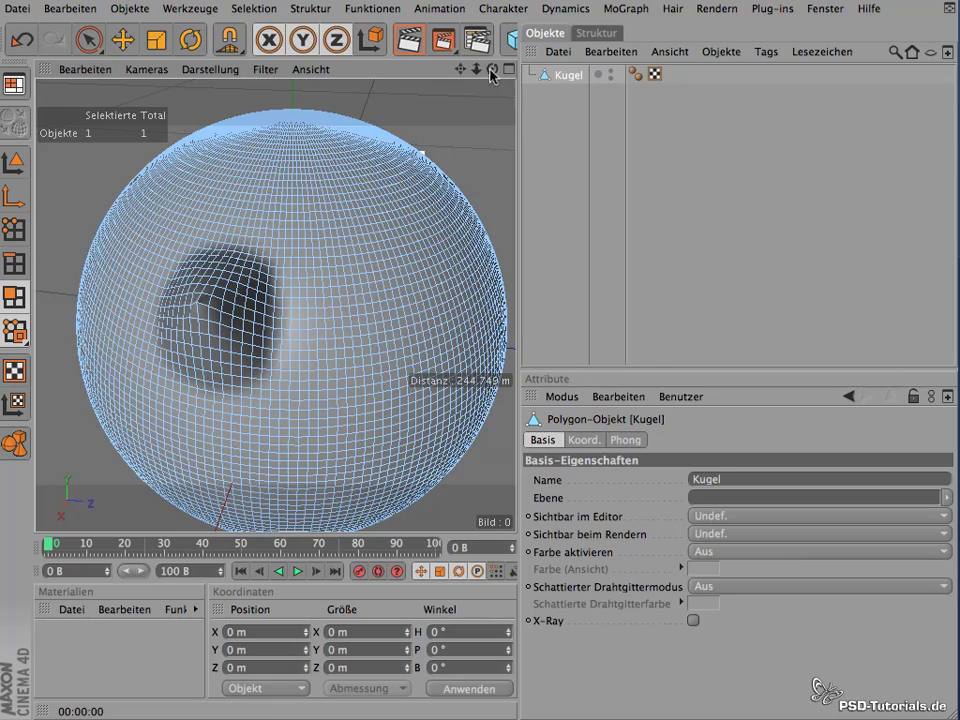
pyautogui.moveTo(491, 76)
pyautogui.mouseDown()
pyautogui.moveTo(561, 86)
pyautogui.moveTo(673, 133)
pyautogui.moveTo(741, 263)
pyautogui.moveTo(655, 355)
pyautogui.moveTo(422, 270)
pyautogui.moveTo(452, 99)
pyautogui.moveTo(488, 46)
pyautogui.moveTo(720, 51)
pyautogui.moveTo(793, 86)
pyautogui.moveTo(832, 90)
pyautogui.moveTo(803, 75)
pyautogui.mouseUp()
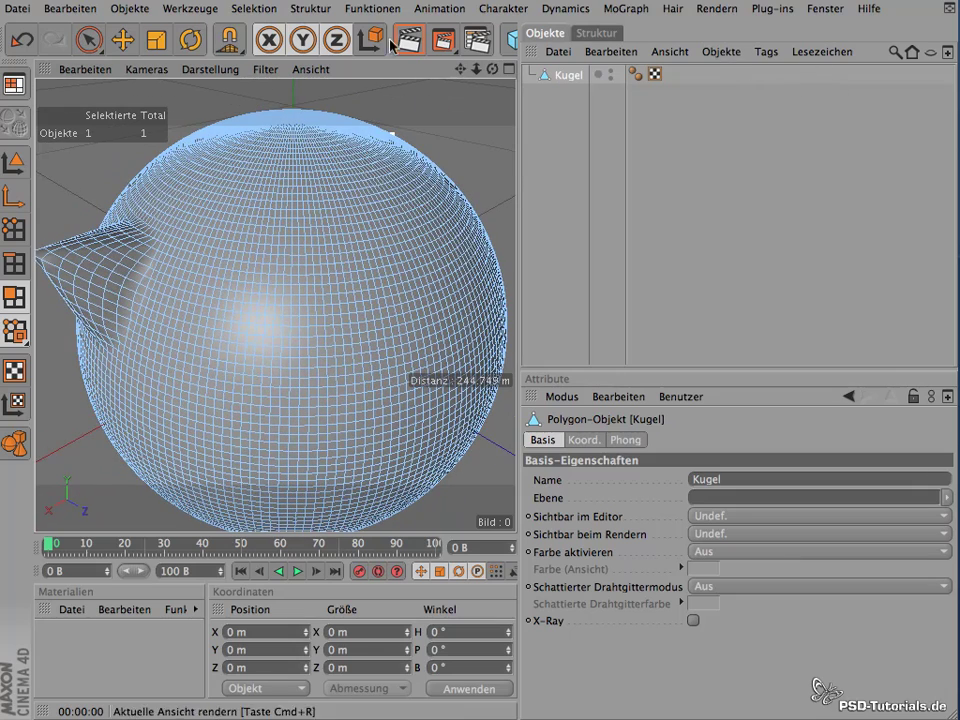
pyautogui.click(229, 44)
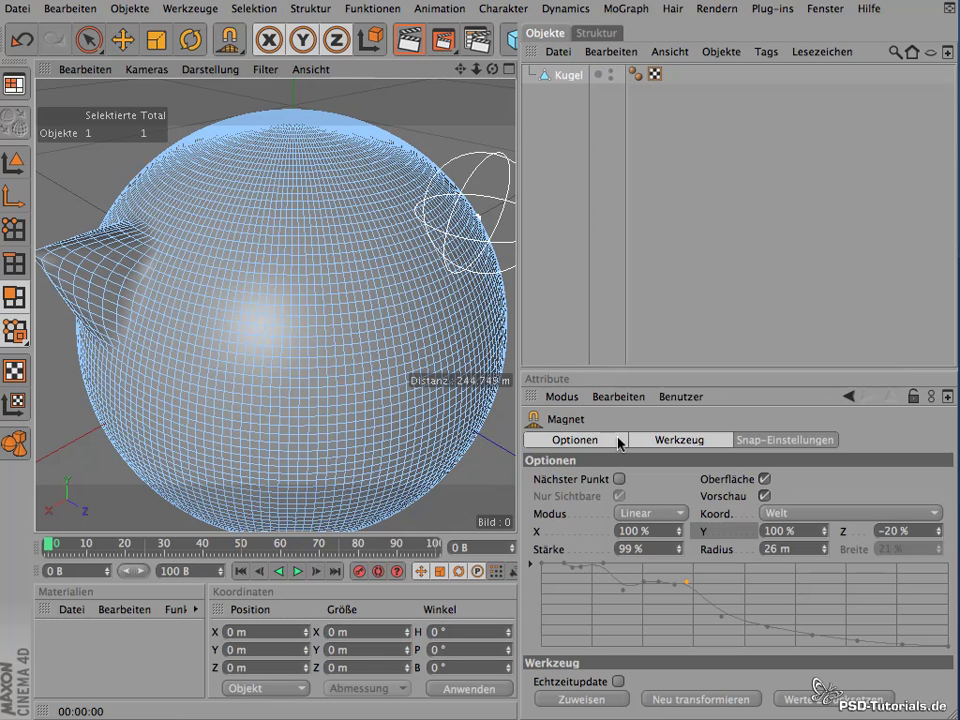
# - Set the falloff to Konstant and pull a square-sided stalk from the sphere's upper-left top
pyautogui.click(684, 514)
pyautogui.click(668, 531)
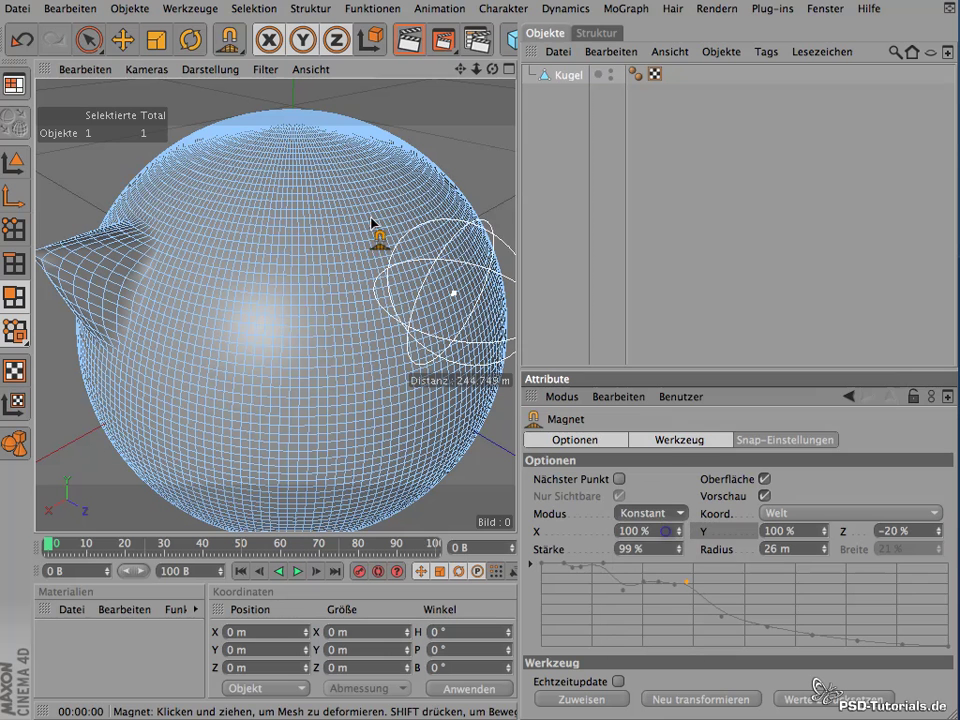
pyautogui.moveTo(167, 182); pyautogui.dragTo(78, 93)
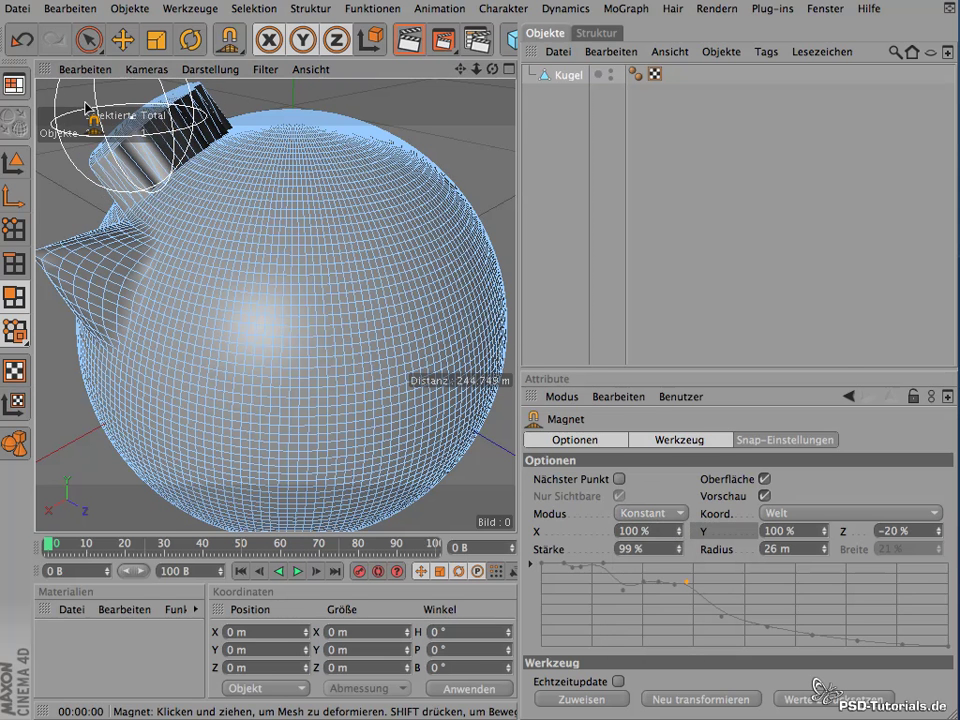
pyautogui.moveTo(460, 69)
pyautogui.mouseDown()
pyautogui.moveTo(470, 104)
pyautogui.moveTo(364, 98)
pyautogui.moveTo(290, 190)
pyautogui.mouseUp()
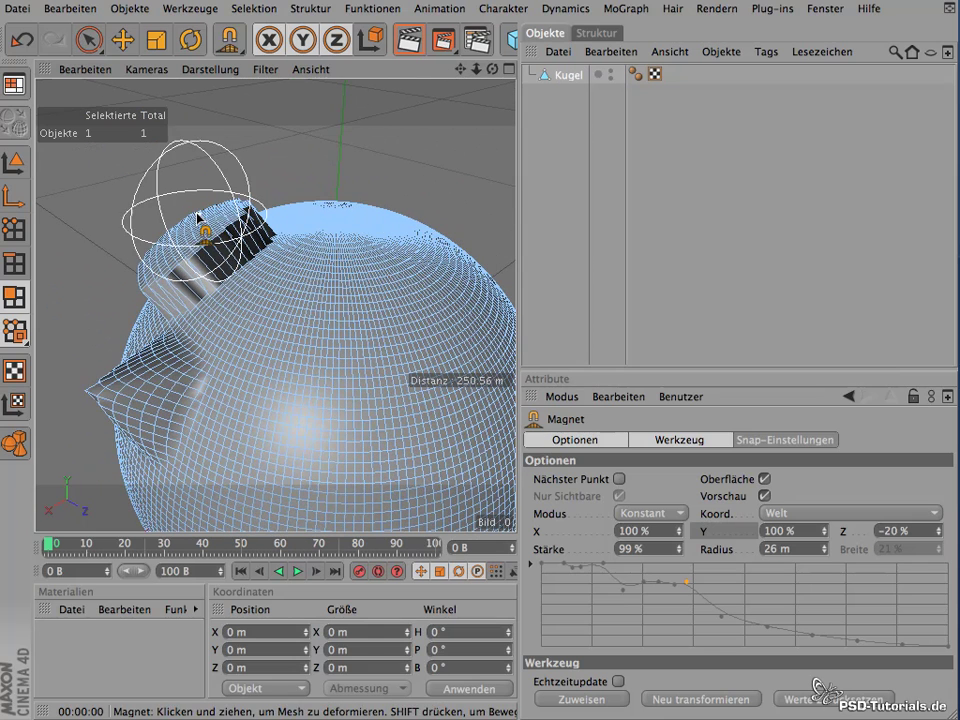
pyautogui.moveTo(265, 232)
pyautogui.mouseDown()
pyautogui.moveTo(270, 271)
pyautogui.moveTo(296, 286)
pyautogui.moveTo(208, 232)
pyautogui.moveTo(179, 241)
pyautogui.moveTo(207, 262)
pyautogui.moveTo(281, 255)
pyautogui.moveTo(253, 212)
pyautogui.mouseUp()
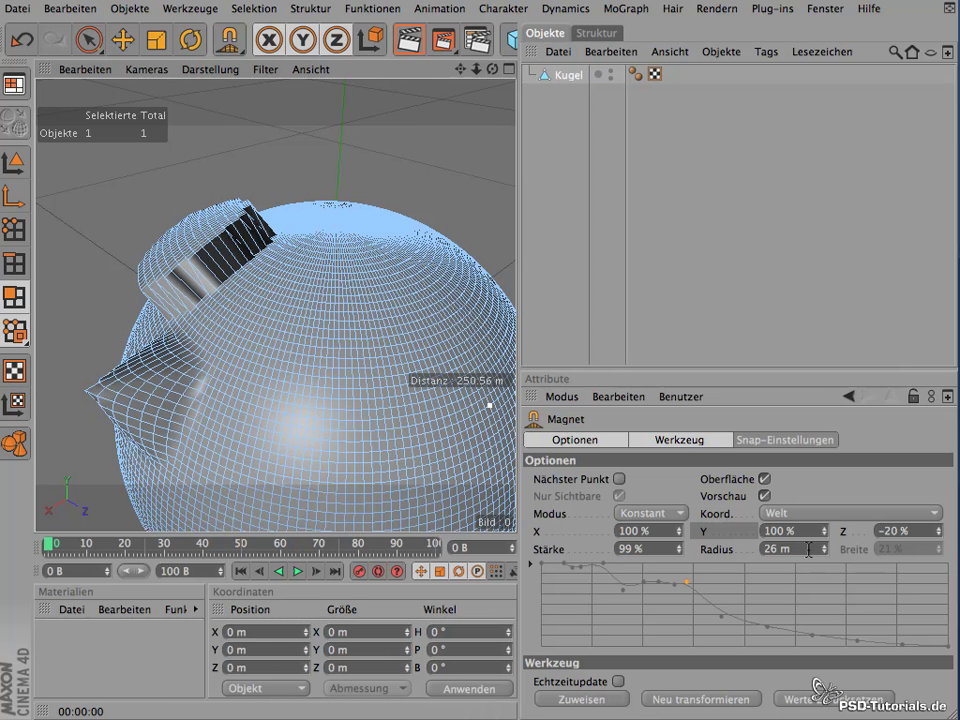
# - Shrink the magnet radius to 15 m and bend the stalk's tip down and right
pyautogui.moveTo(824, 549); pyautogui.dragTo(826, 563)
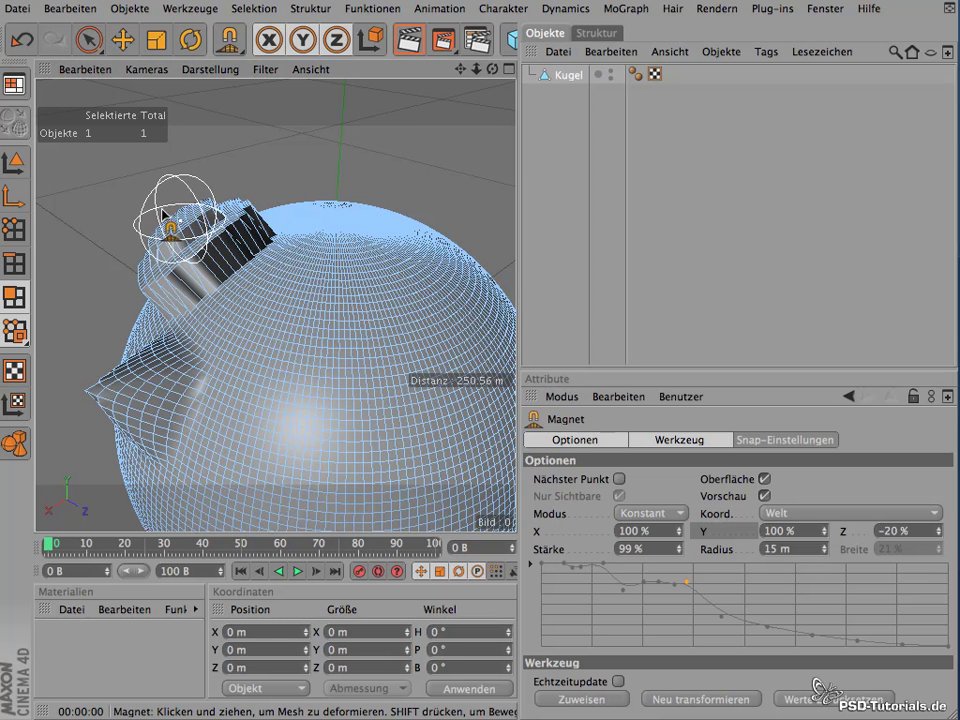
pyautogui.moveTo(99, 149)
pyautogui.mouseDown()
pyautogui.moveTo(179, 151)
pyautogui.moveTo(92, 163)
pyautogui.mouseUp()
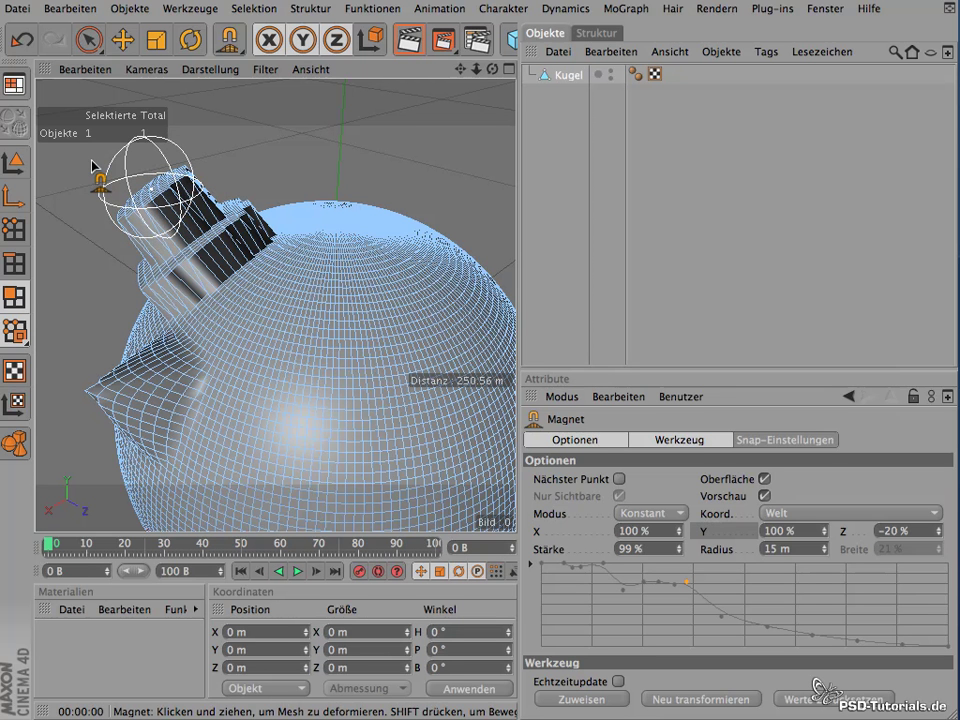
pyautogui.moveTo(93, 165); pyautogui.dragTo(150, 185)
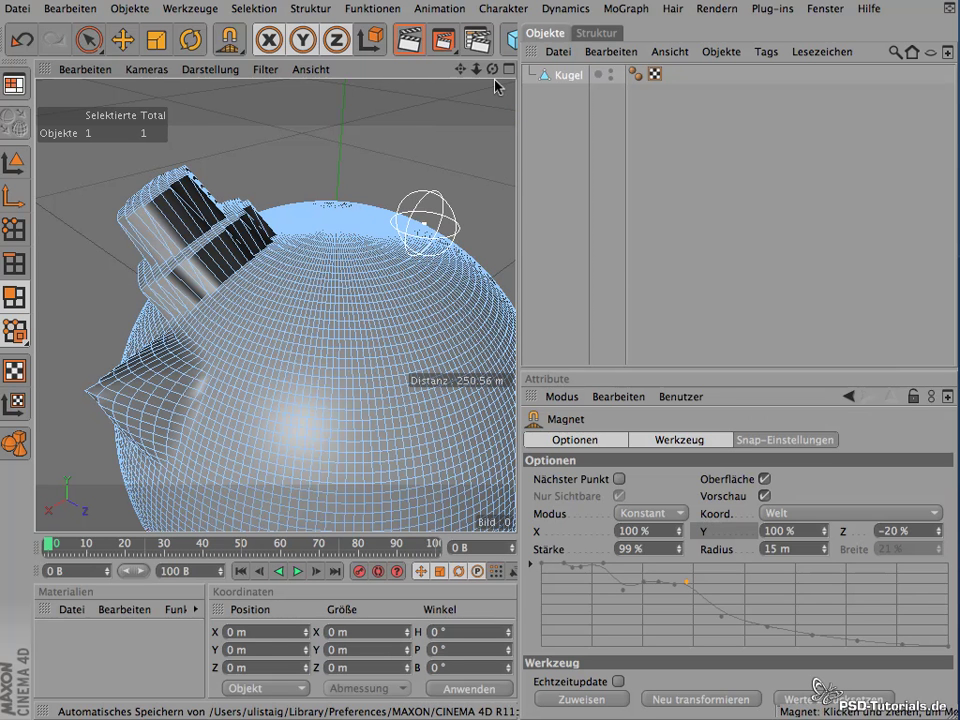
# - Orbit around the sculpture and zoom out to see the whole sphere
pyautogui.moveTo(493, 75); pyautogui.dragTo(620, 80)
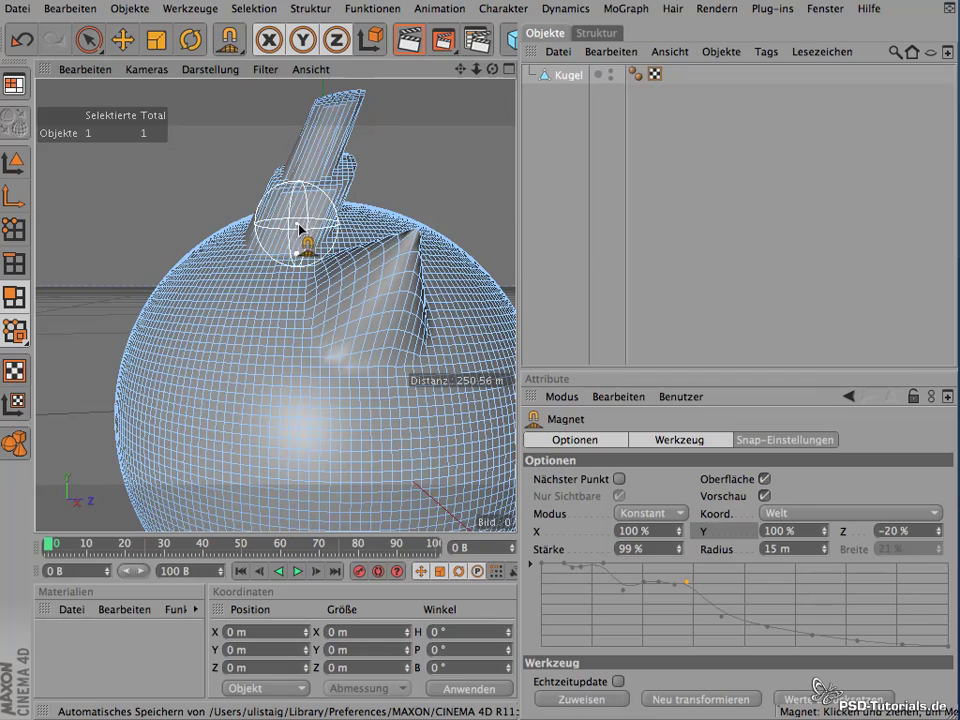
pyautogui.moveTo(493, 69); pyautogui.dragTo(610, 75)
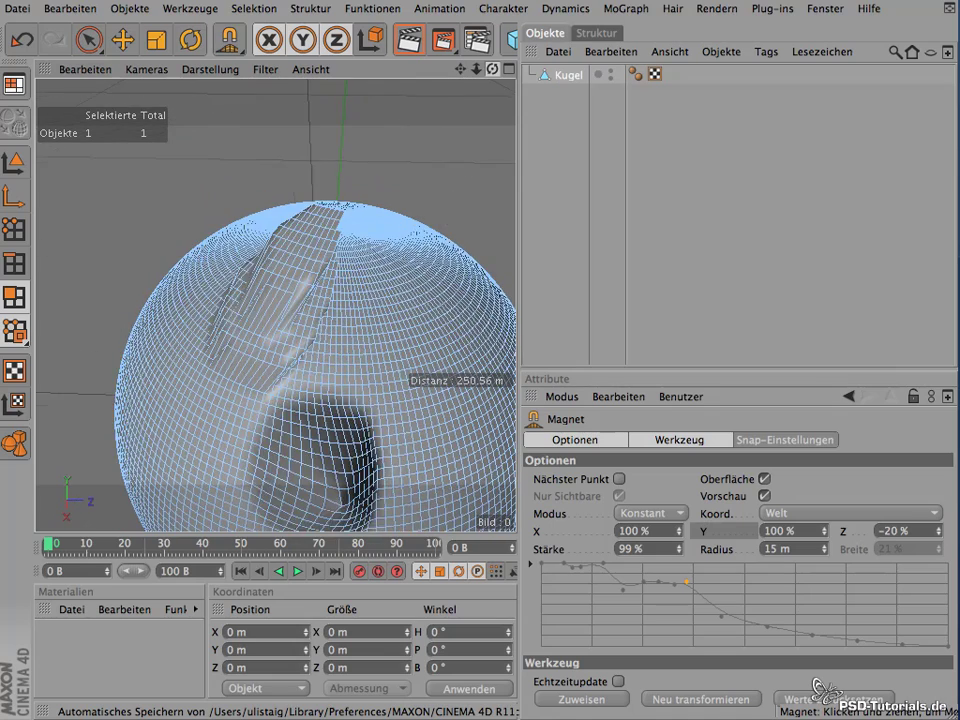
pyautogui.moveTo(610, 75)
pyautogui.mouseDown()
pyautogui.moveTo(660, 75)
pyautogui.moveTo(808, 484)
pyautogui.mouseUp()
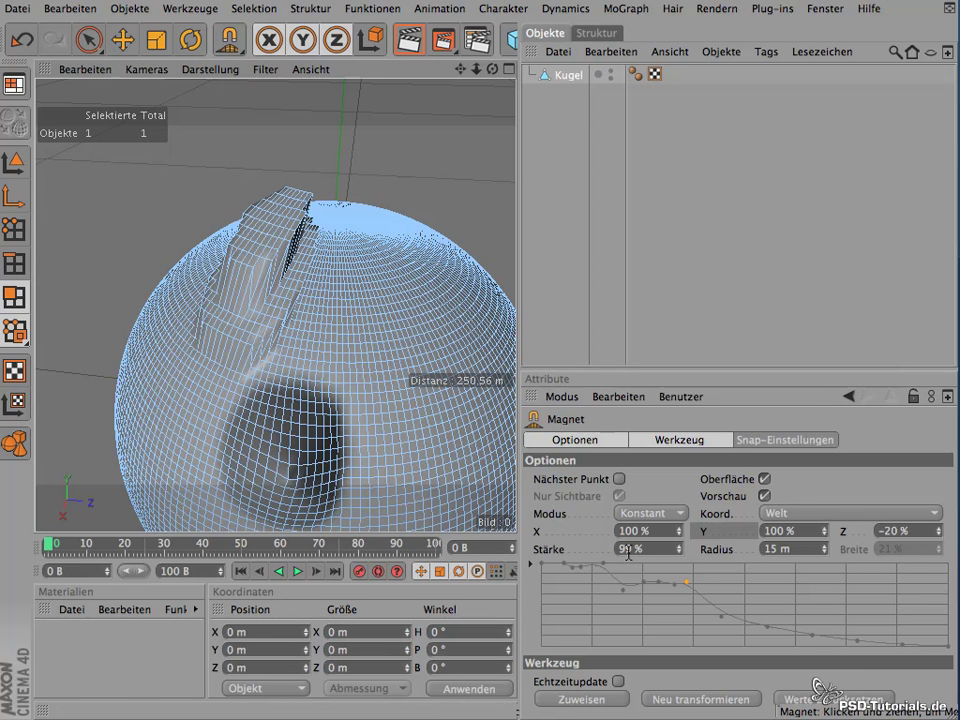
pyautogui.moveTo(477, 69); pyautogui.dragTo(365, 80)
pyautogui.moveTo(492, 69)
pyautogui.mouseDown()
pyautogui.moveTo(793, 106)
pyautogui.moveTo(878, 90)
pyautogui.moveTo(857, 45)
pyautogui.moveTo(825, 32)
pyautogui.moveTo(818, 5)
pyautogui.moveTo(800, 5)
pyautogui.mouseUp()
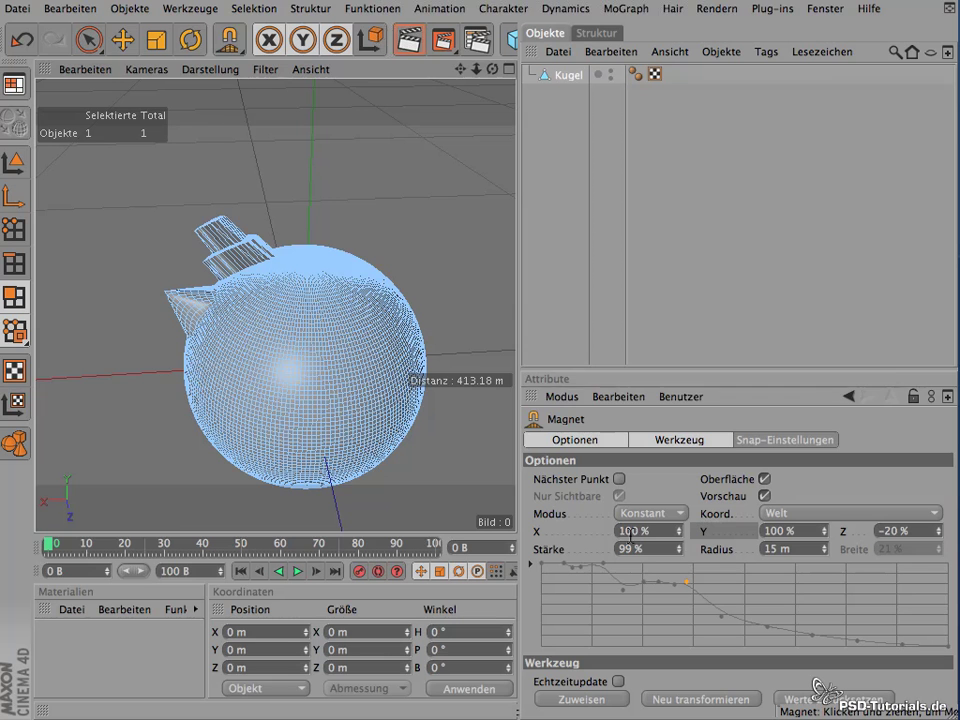
# - Set magnet X and Z to 0 %, test-pull a tube from the top pole, and undo it
pyautogui.click(629, 532)
pyautogui.write('0')
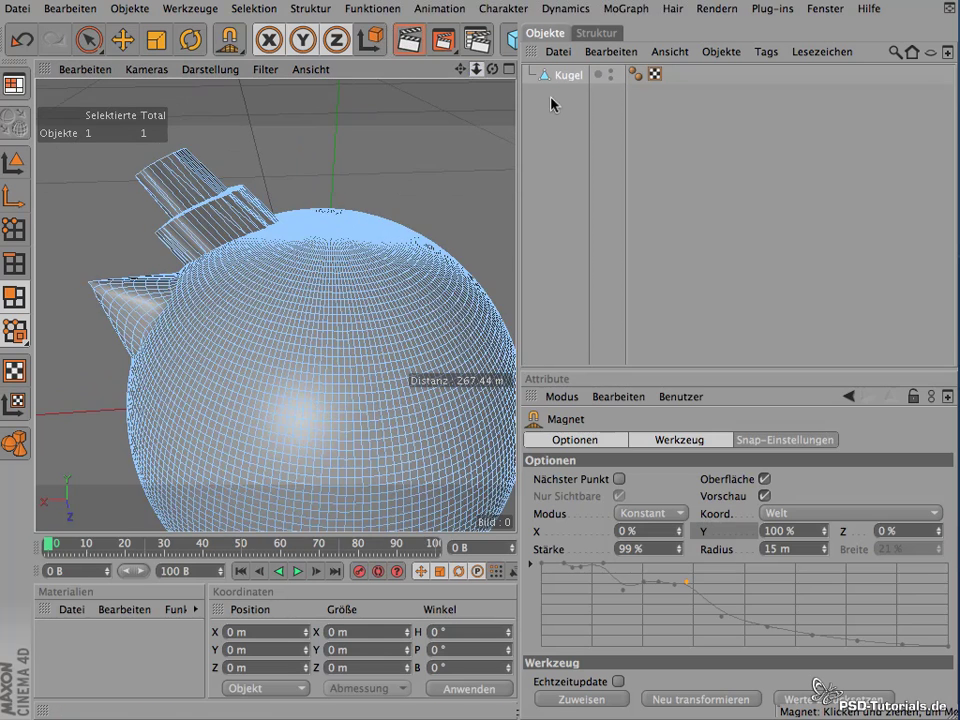
pyautogui.keyDown('alt'); pyautogui.moveTo(407, 214); pyautogui.dragTo(420, 300); pyautogui.keyUp('alt')
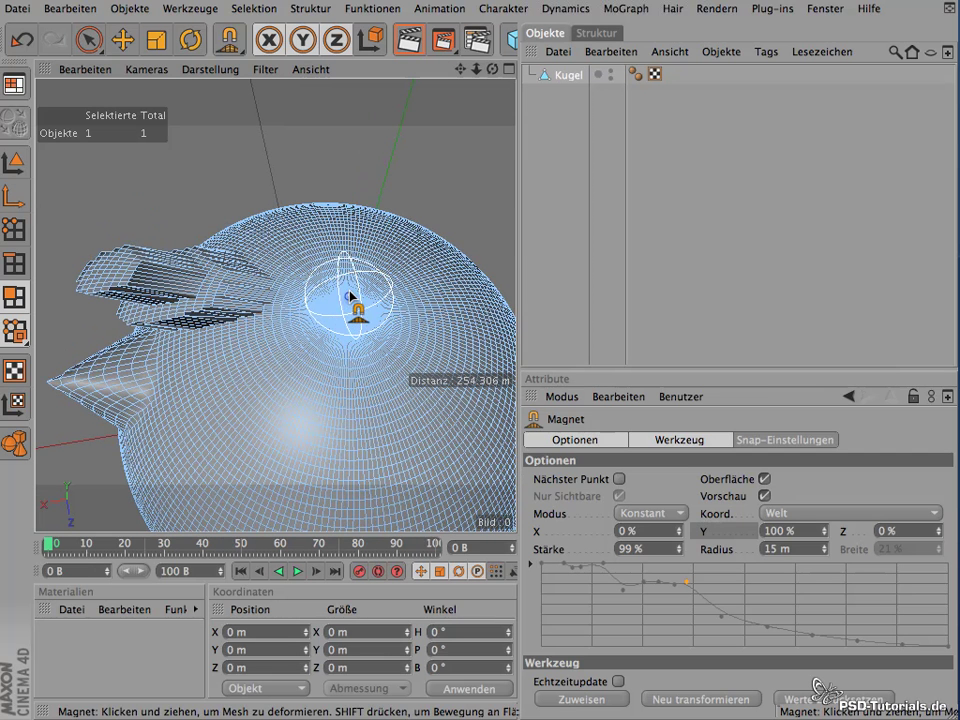
pyautogui.moveTo(350, 296); pyautogui.dragTo(398, 118)
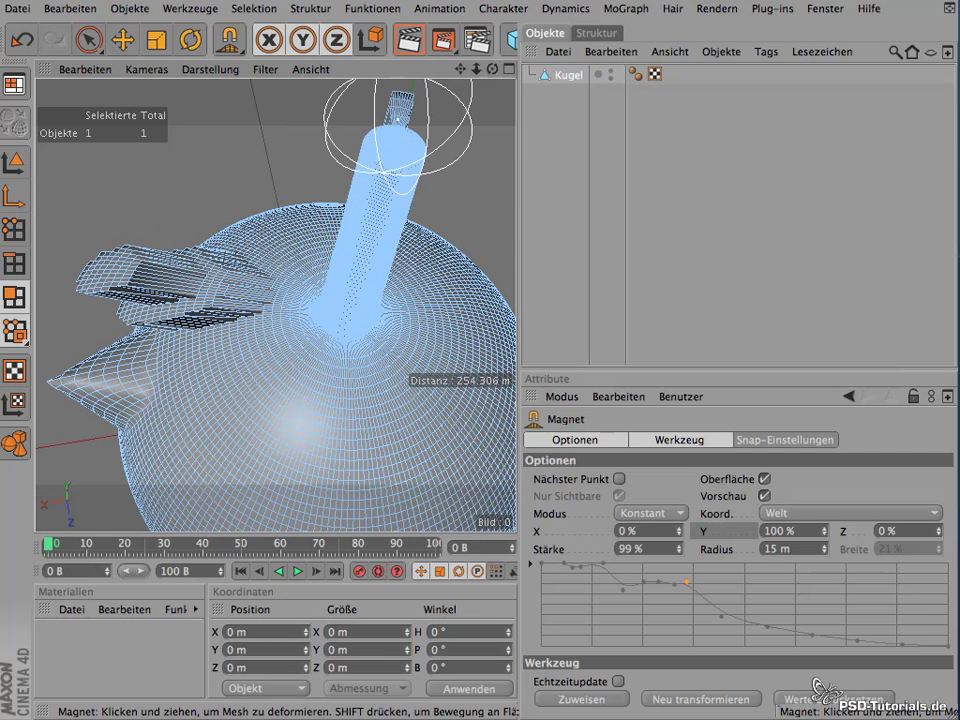
pyautogui.hotkey('ctrl', 'z')
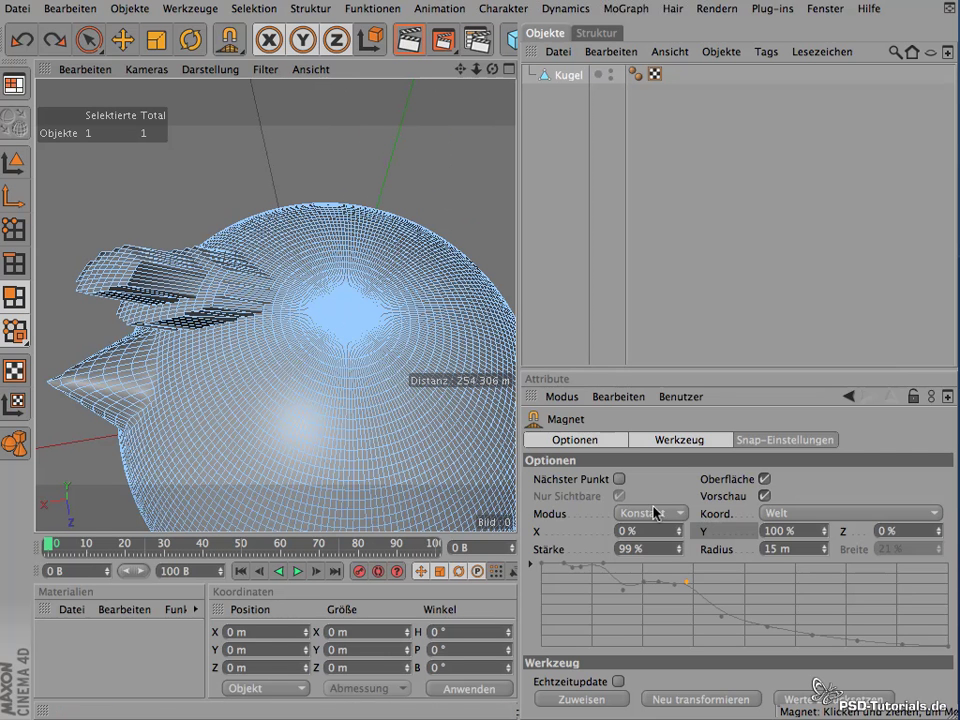
# - Switch the falloff to Kuppel and pull a smooth tapering spike up from the top pole
pyautogui.click(682, 514)
pyautogui.click(678, 571)
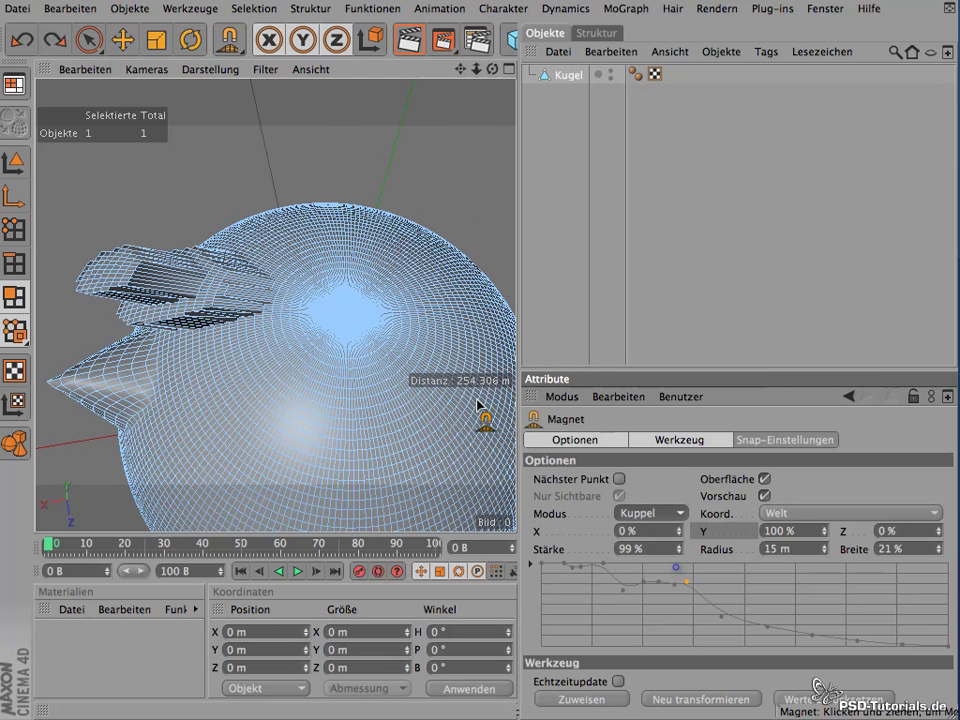
pyautogui.moveTo(343, 311); pyautogui.dragTo(395, 137)
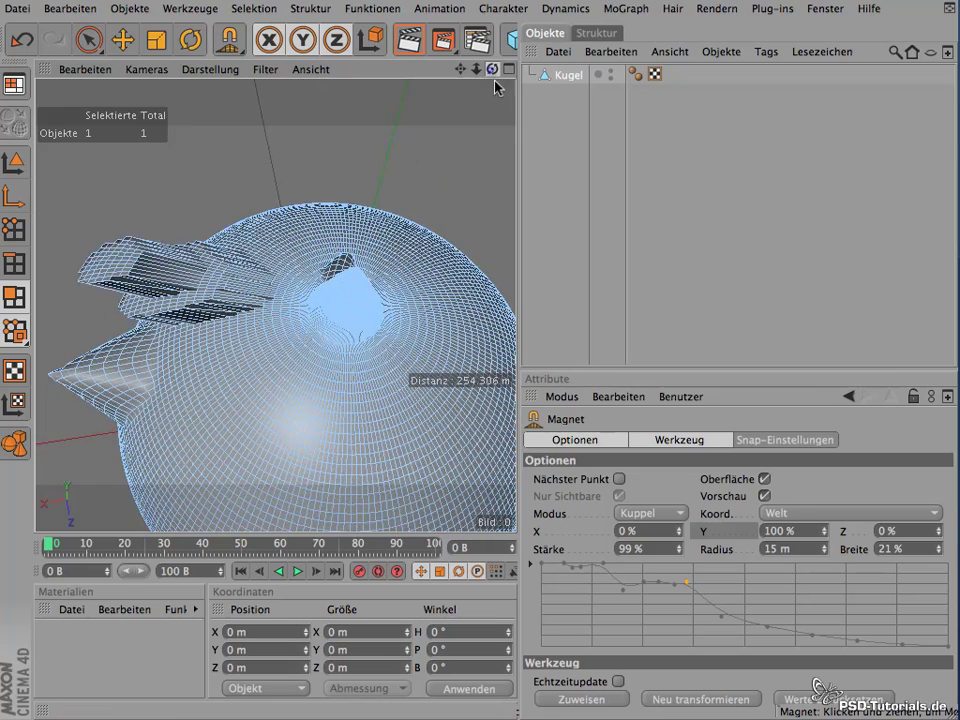
pyautogui.moveTo(395, 137)
pyautogui.keyDown('alt'); pyautogui.mouseDown()
pyautogui.moveTo(265, 330)
pyautogui.moveTo(300, 300)
pyautogui.mouseUp(); pyautogui.keyUp('alt')
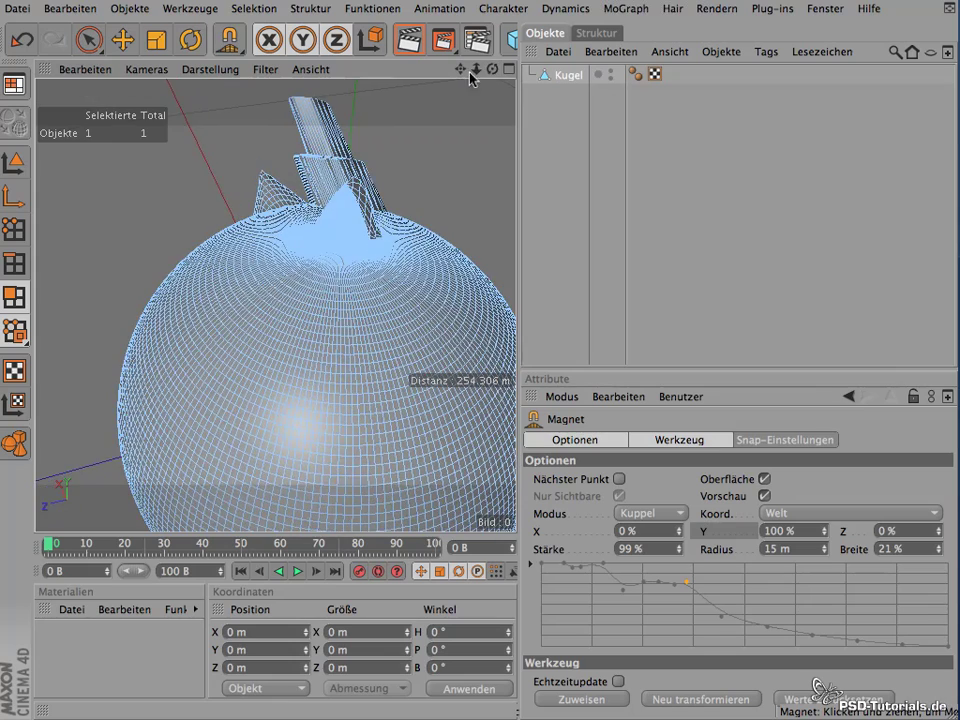
pyautogui.moveTo(470, 78)
pyautogui.mouseDown()
pyautogui.moveTo(510, 76)
pyautogui.moveTo(371, 165)
pyautogui.moveTo(311, 182)
pyautogui.moveTo(403, 171)
pyautogui.mouseUp()
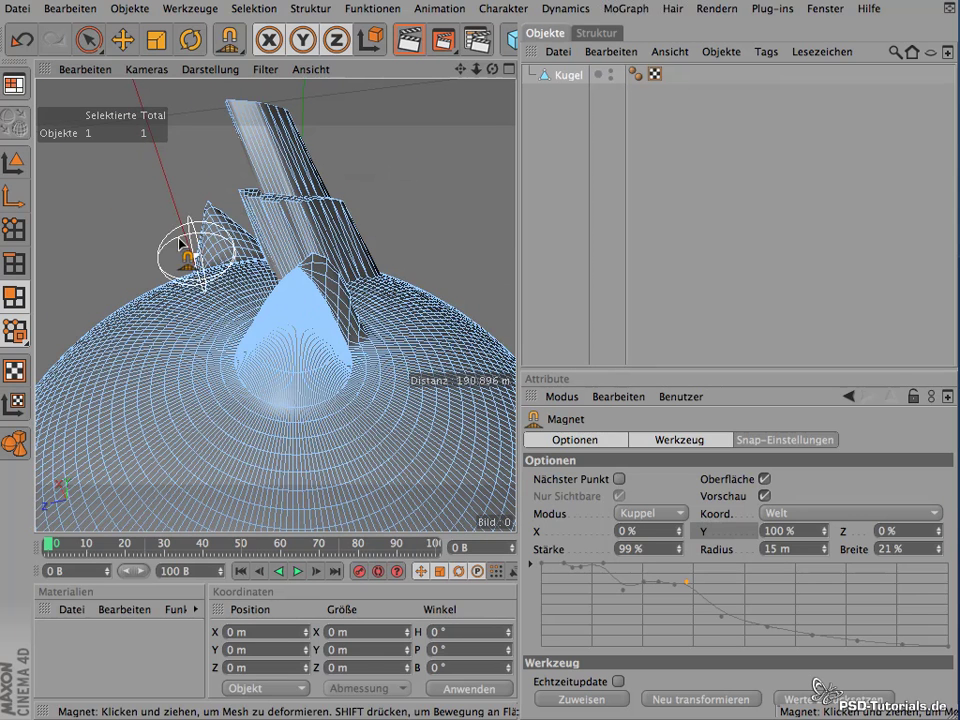
pyautogui.moveTo(487, 75)
pyautogui.mouseDown()
pyautogui.moveTo(508, 184)
pyautogui.moveTo(561, 326)
pyautogui.moveTo(75, 240)
pyautogui.moveTo(475, 110)
pyautogui.moveTo(684, 138)
pyautogui.mouseUp()
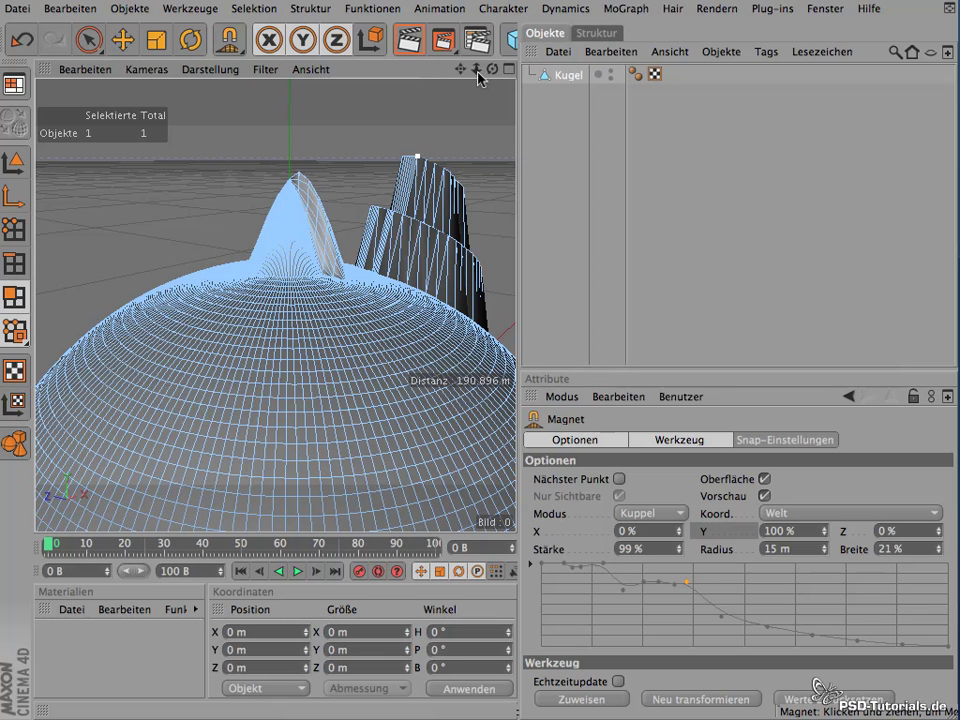
pyautogui.moveTo(462, 72); pyautogui.dragTo(613, 520)
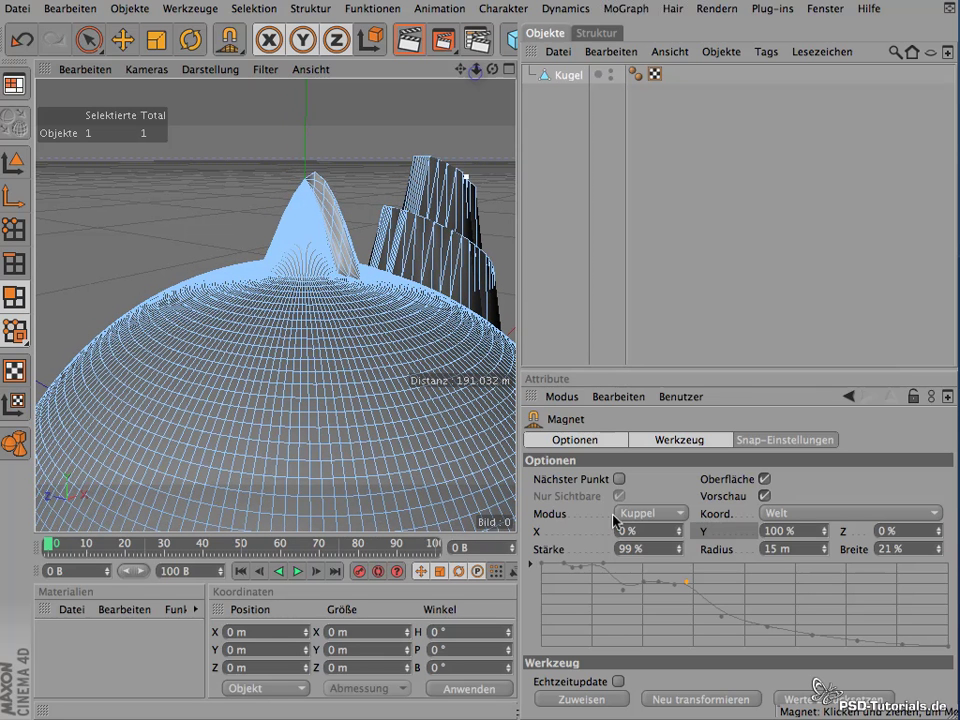
# - Set a Manuell falloff with a two-dip wavy curve and raise the radius to 34 m
pyautogui.click(686, 514)
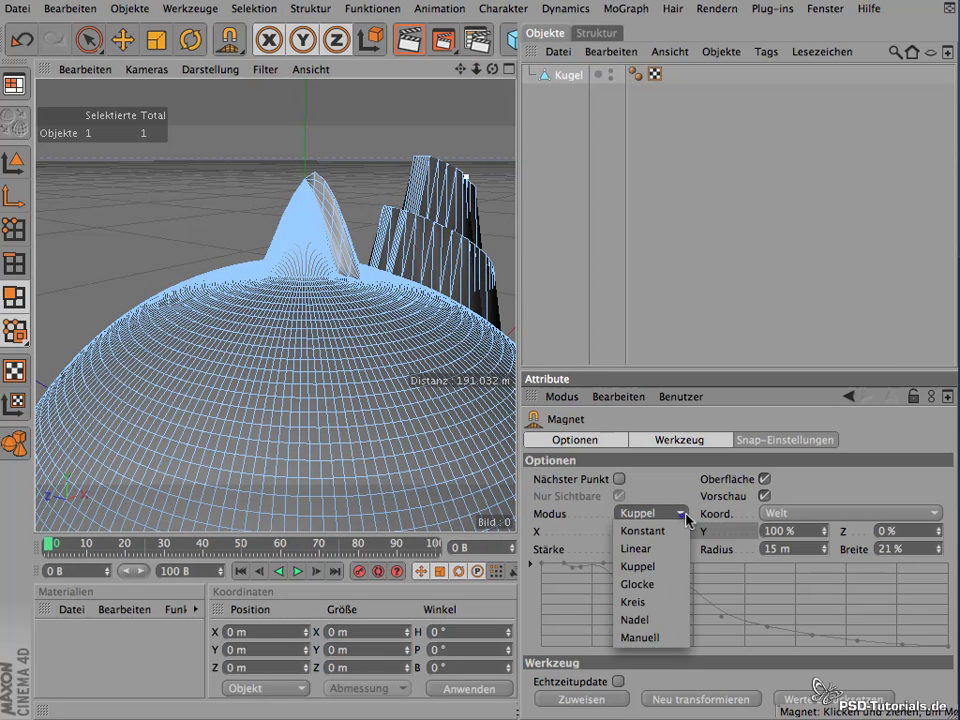
pyautogui.click(668, 641)
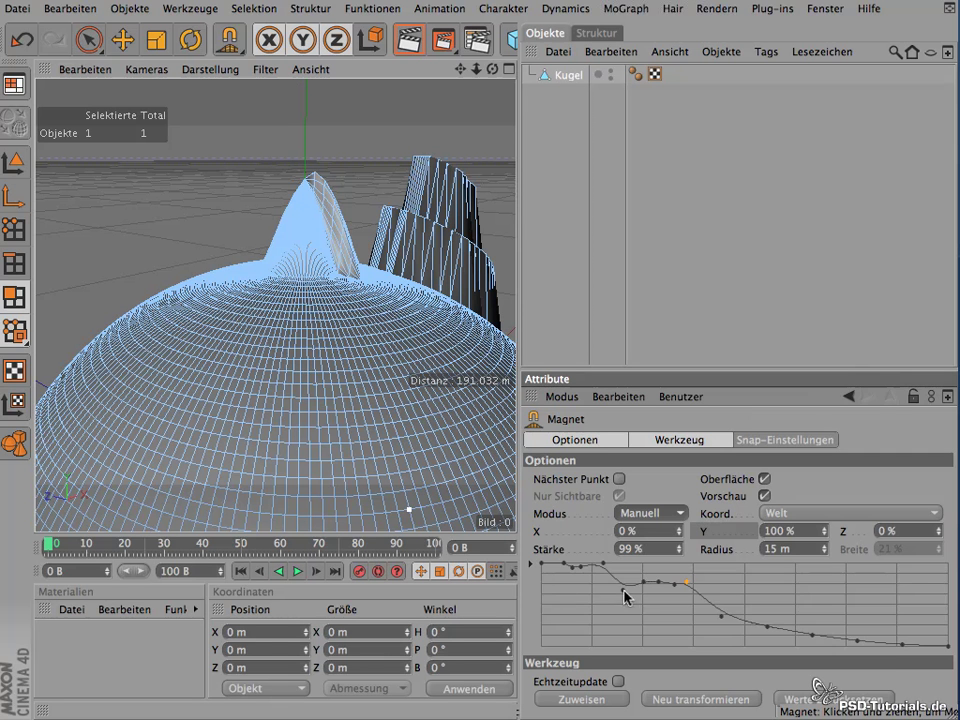
pyautogui.moveTo(623, 591); pyautogui.dragTo(623, 619)
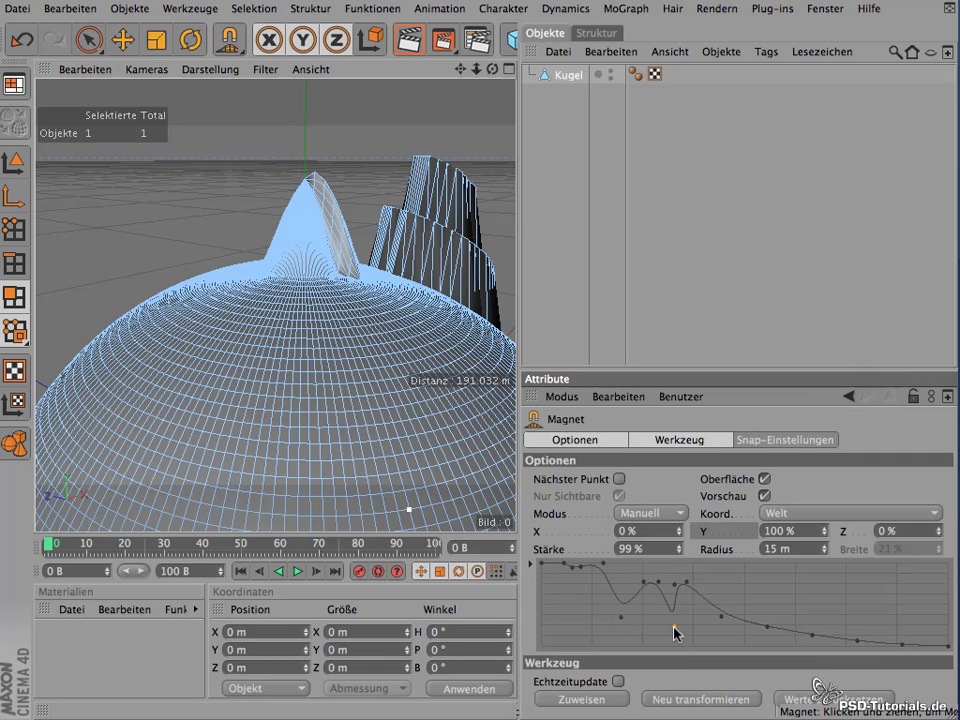
pyautogui.moveTo(720, 621)
pyautogui.mouseDown()
pyautogui.moveTo(762, 617)
pyautogui.moveTo(759, 563)
pyautogui.mouseUp()
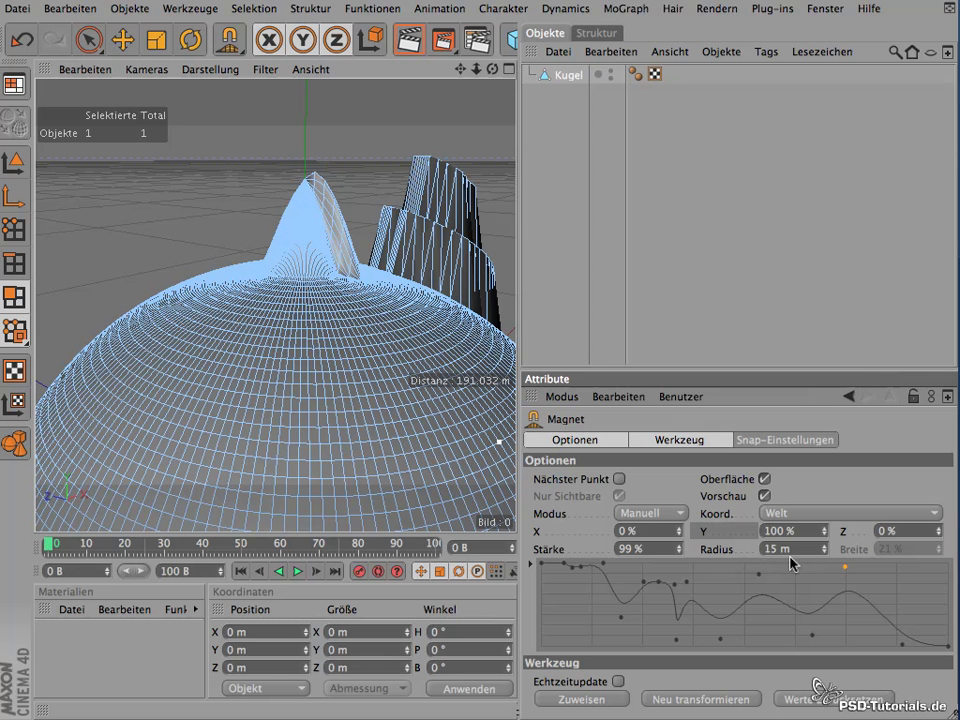
pyautogui.moveTo(827, 552); pyautogui.dragTo(821, 536)
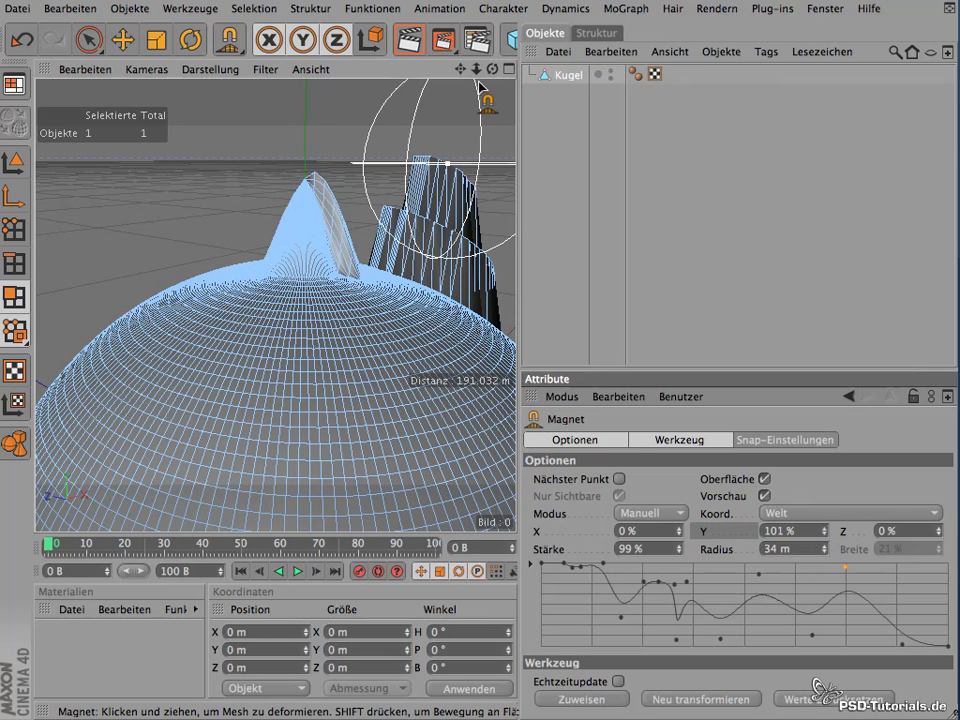
pyautogui.moveTo(475, 70)
pyautogui.mouseDown()
pyautogui.moveTo(439, 96)
pyautogui.moveTo(456, 68)
pyautogui.moveTo(439, 11)
pyautogui.mouseUp()
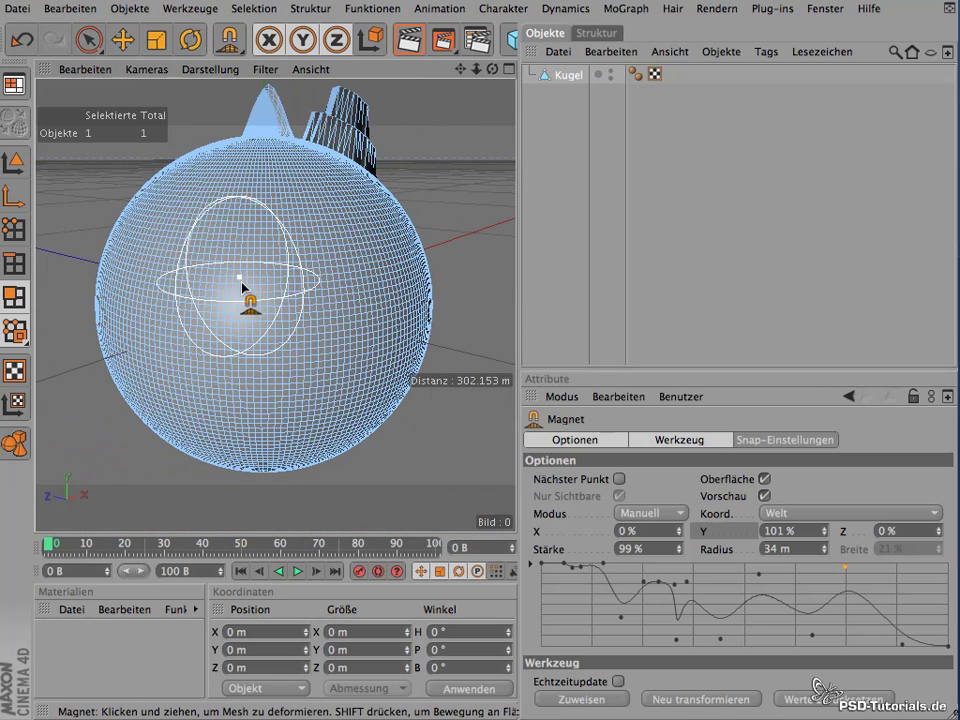
# - With Magnet X and Z at 100 %, drag a jagged, crumpled crater into the sphere's front
pyautogui.click(621, 531)
pyautogui.write('100')
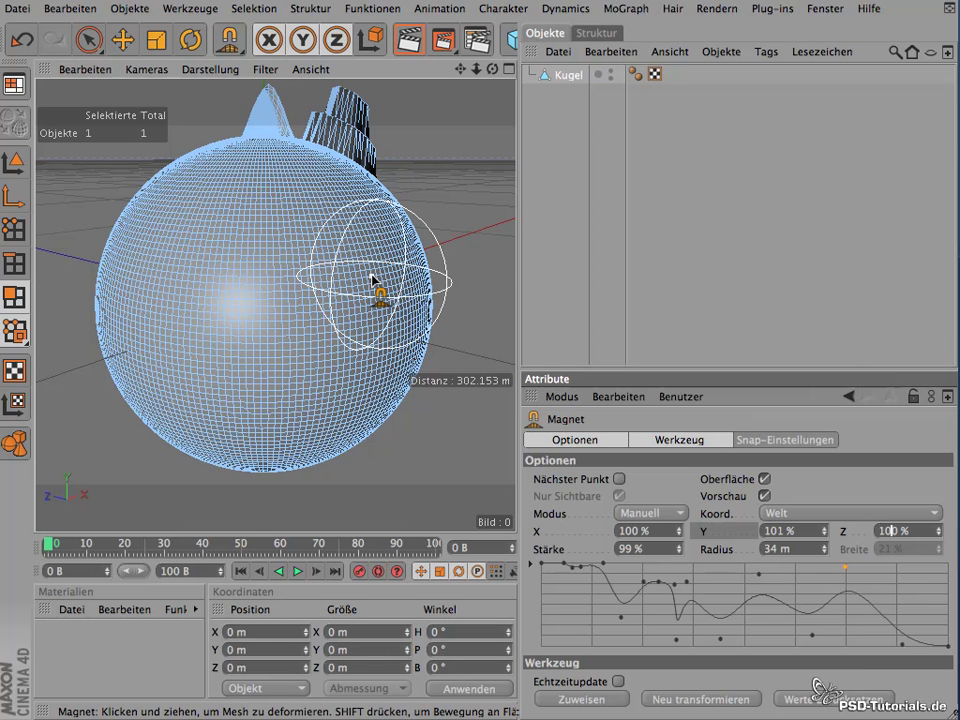
pyautogui.moveTo(348, 279); pyautogui.dragTo(366, 281)
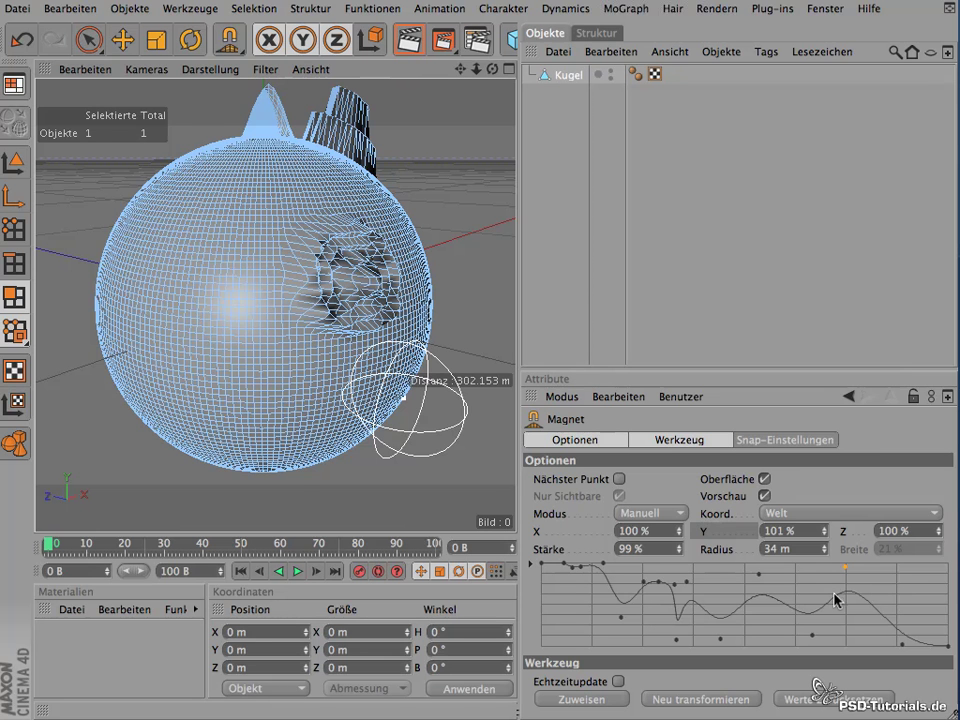
pyautogui.click(553, 313)
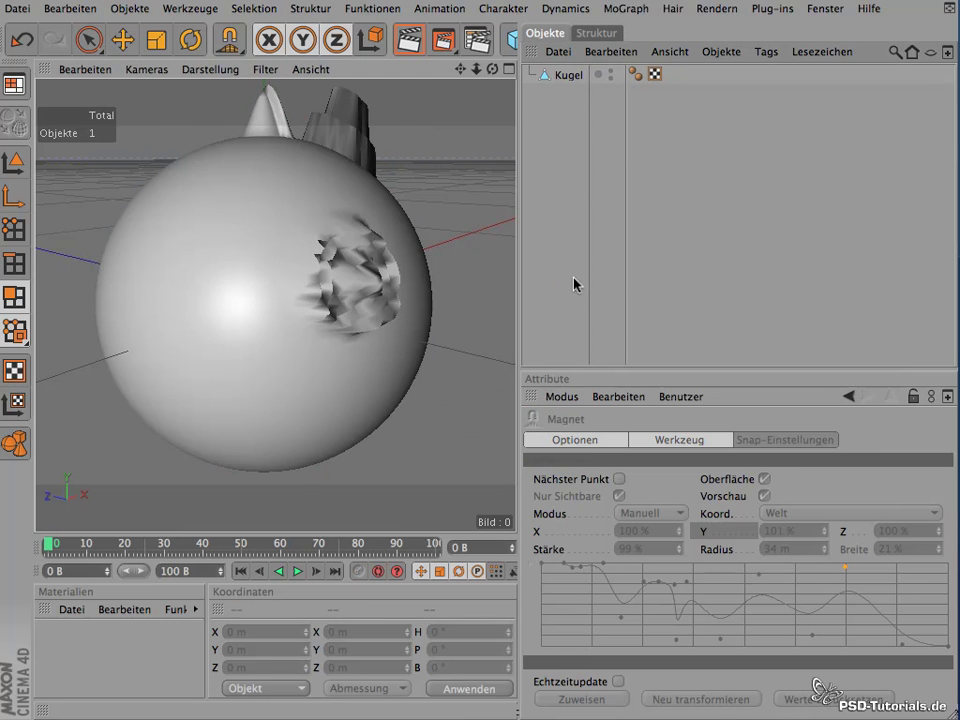
# - Zoom in on the crumpled dent, reselect Kugel and reactivate the Magnet tool with M~I
pyautogui.moveTo(485, 72)
pyautogui.mouseDown()
pyautogui.moveTo(528, 81)
pyautogui.moveTo(770, 60)
pyautogui.moveTo(605, 66)
pyautogui.moveTo(638, 66)
pyautogui.mouseUp()
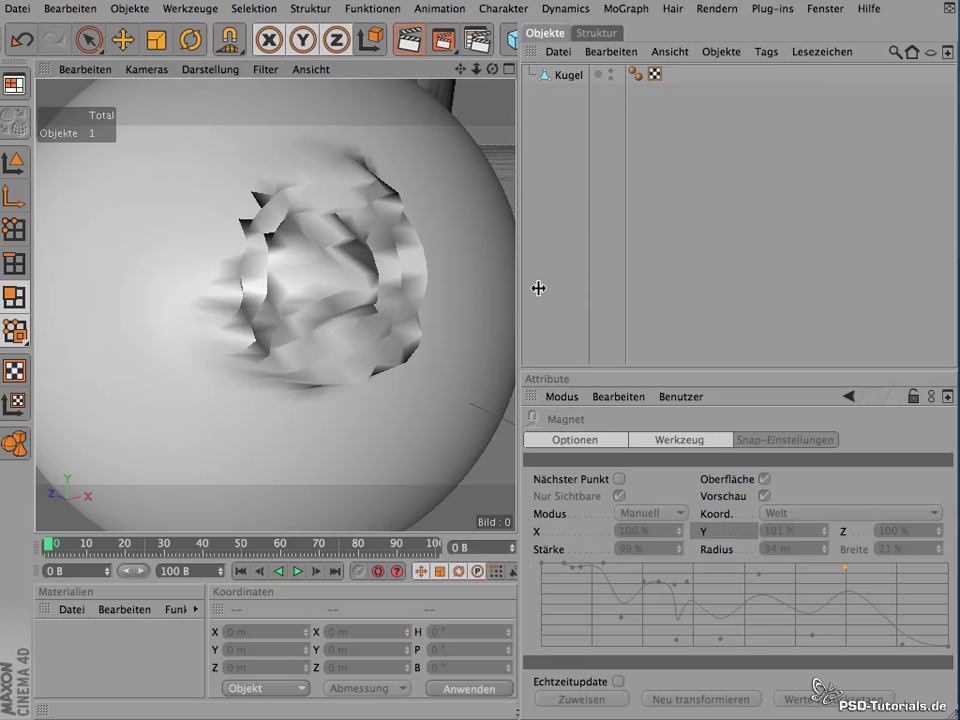
pyautogui.click(568, 76)
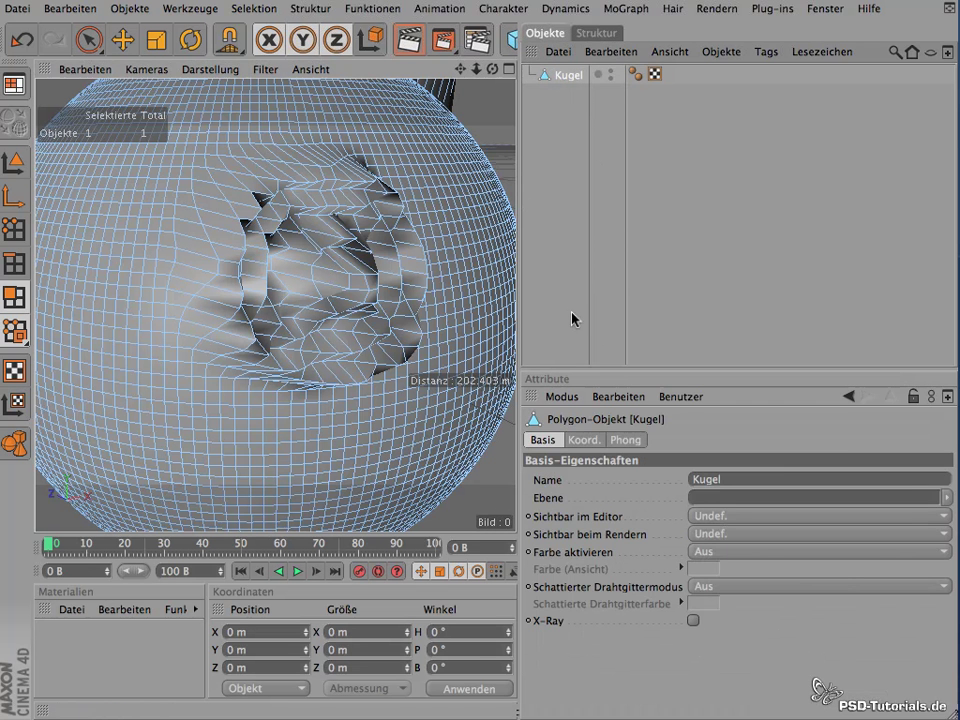
pyautogui.press('m')
pyautogui.press('i')
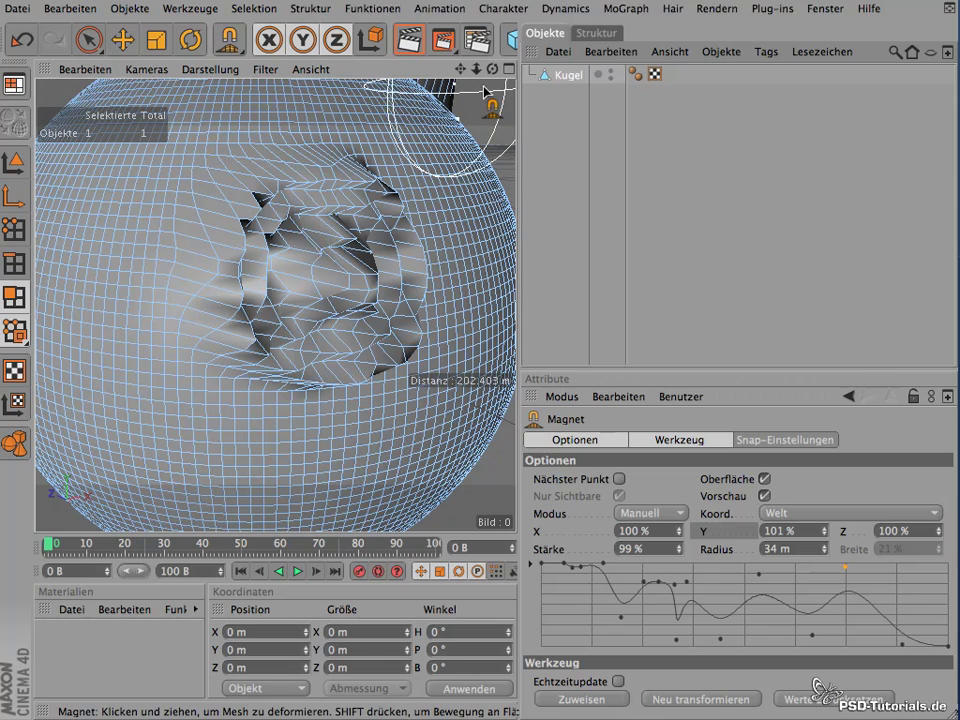
# - Switch the magnet falloff to Glocke and pull a rounded bulge out of the sphere's right side
pyautogui.moveTo(476, 68)
pyautogui.mouseDown()
pyautogui.moveTo(507, 79)
pyautogui.moveTo(446, 70)
pyautogui.mouseUp()
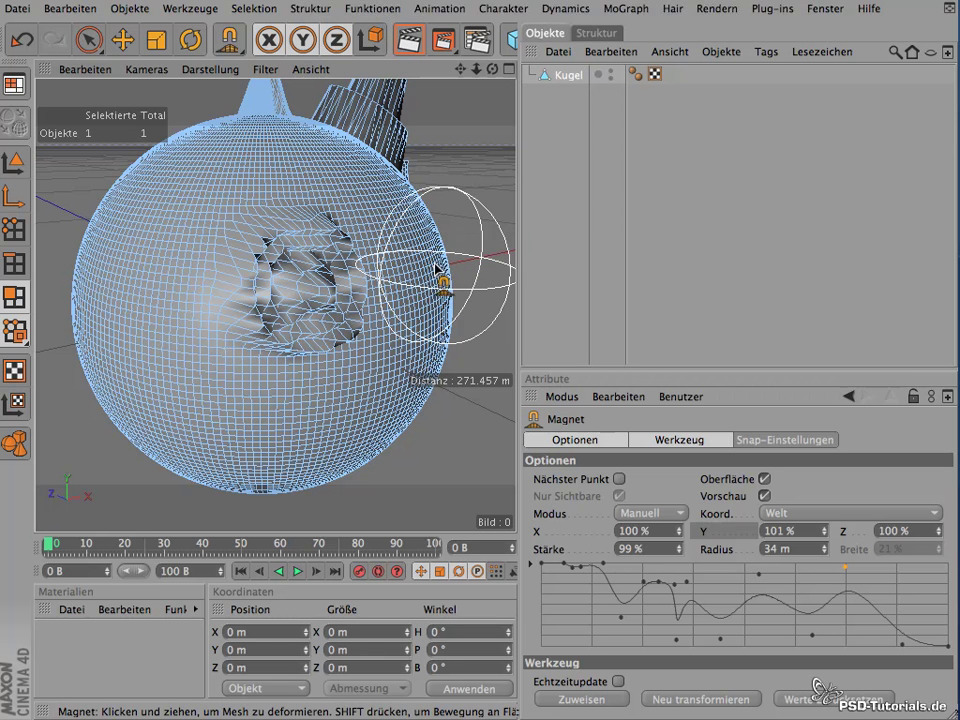
pyautogui.click(682, 513)
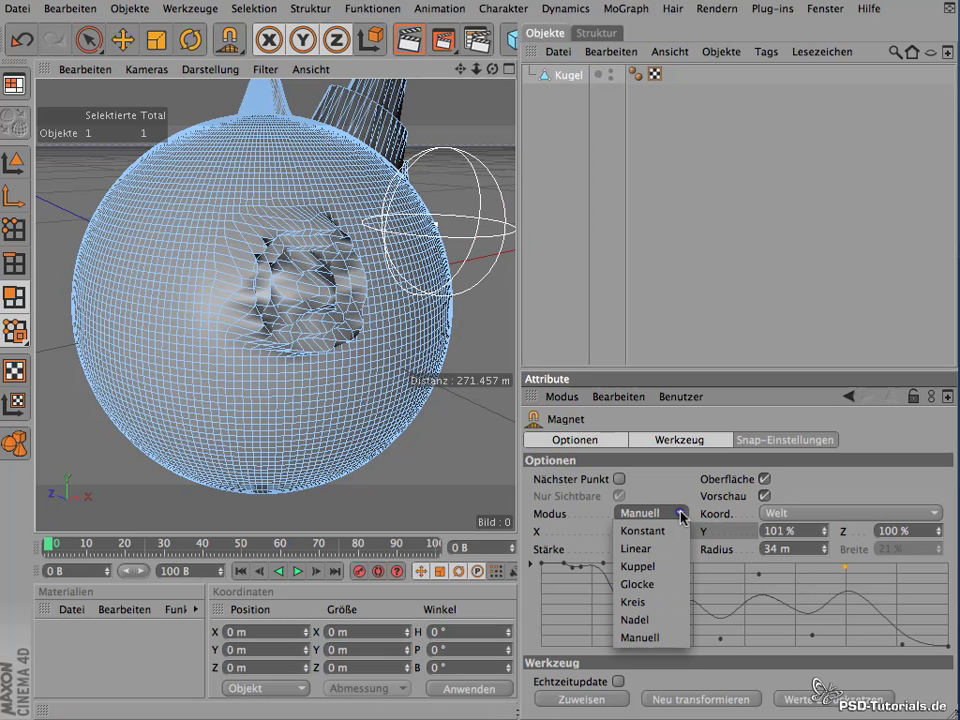
pyautogui.click(658, 586)
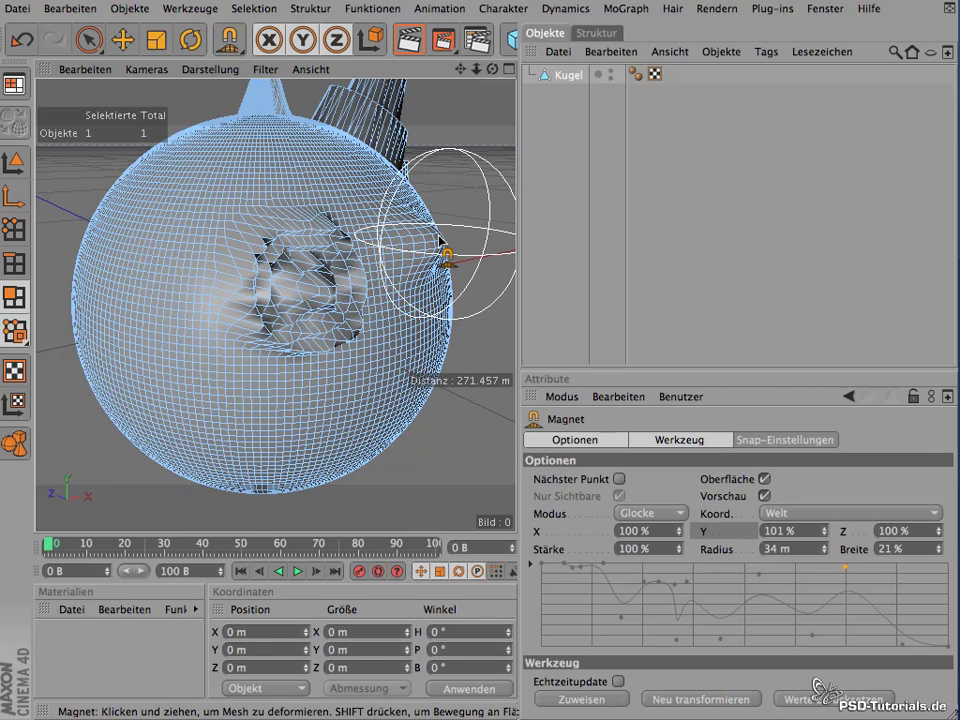
pyautogui.moveTo(458, 240); pyautogui.dragTo(462, 238)
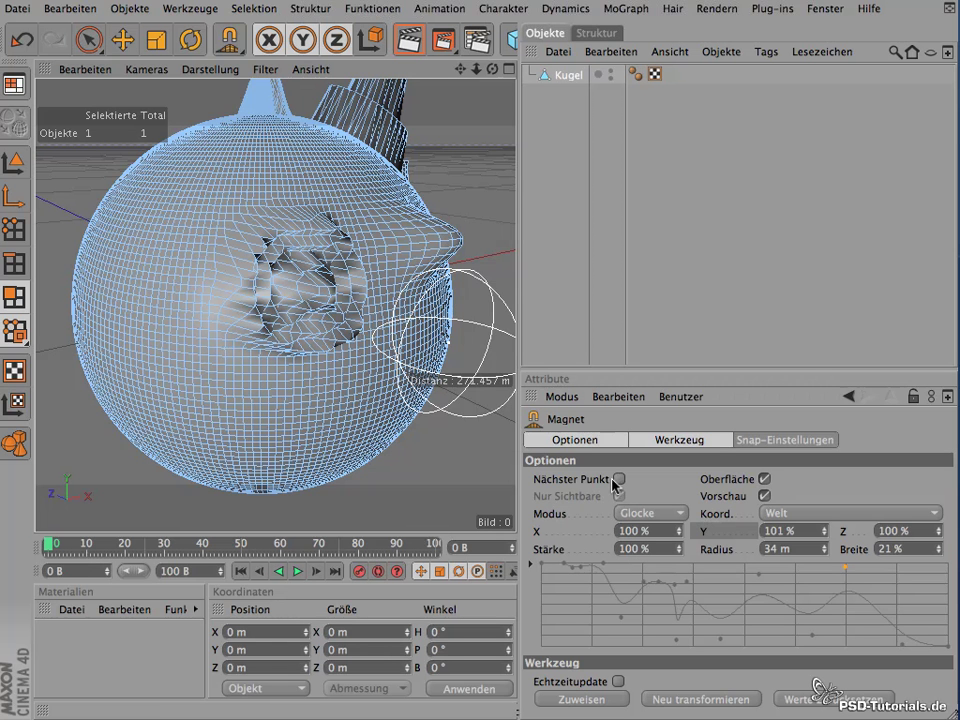
pyautogui.moveTo(456, 279); pyautogui.dragTo(464, 236)
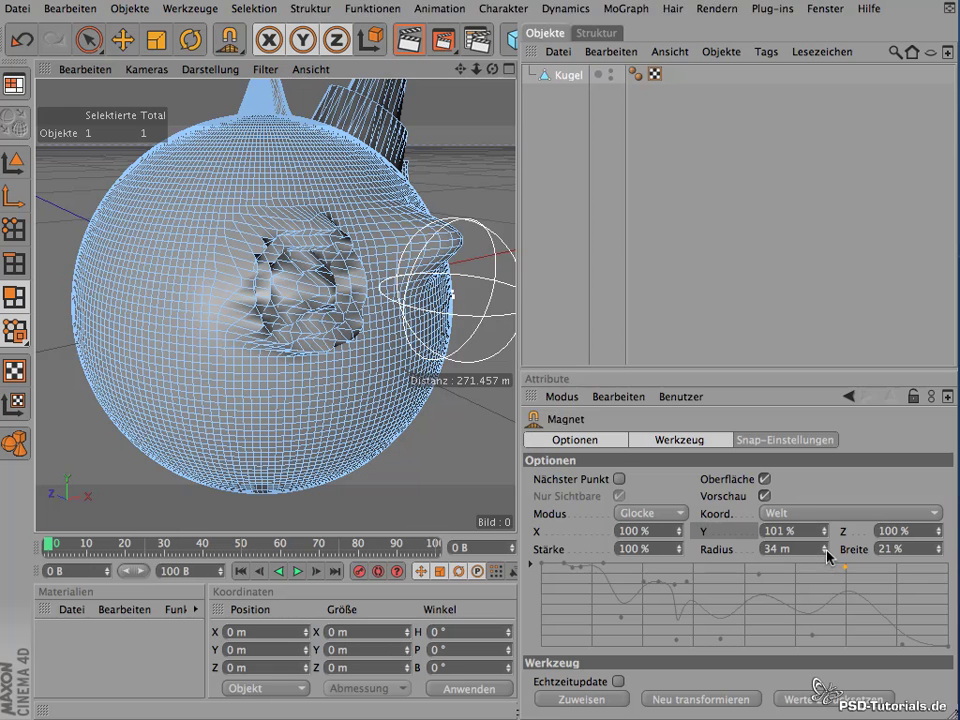
# - Raise the magnet radius to 49 m and then to 65 m
pyautogui.moveTo(826, 557); pyautogui.dragTo(828, 543)
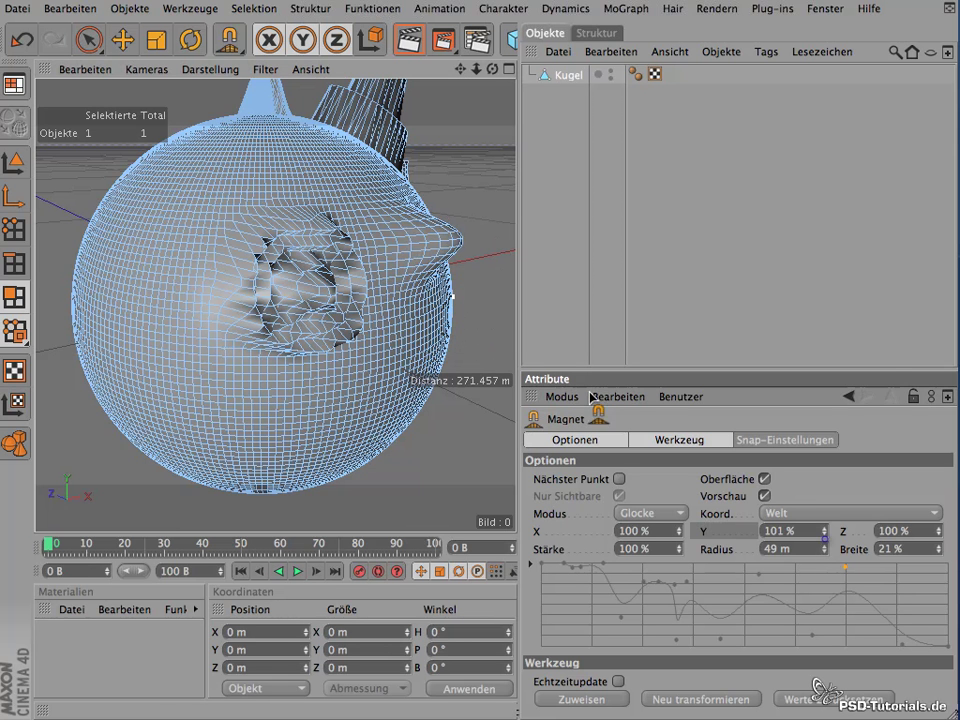
pyautogui.moveTo(826, 553); pyautogui.dragTo(822, 538)
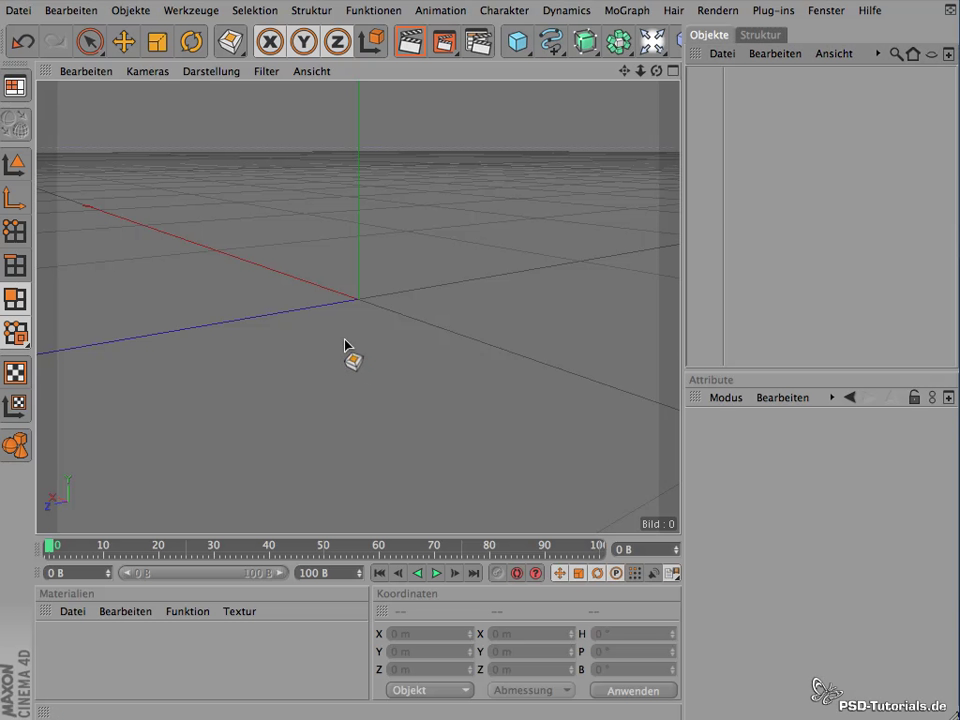
# - Add a Kugel sphere primitive and convert it into an editable polygon object
pyautogui.click(300, 14)
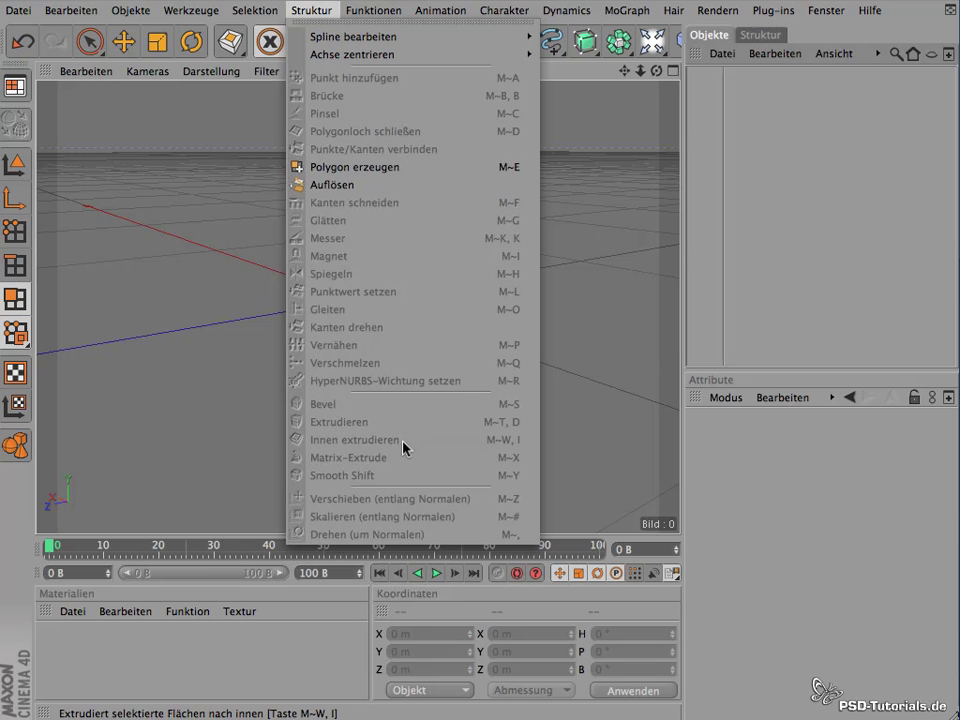
pyautogui.click(619, 492)
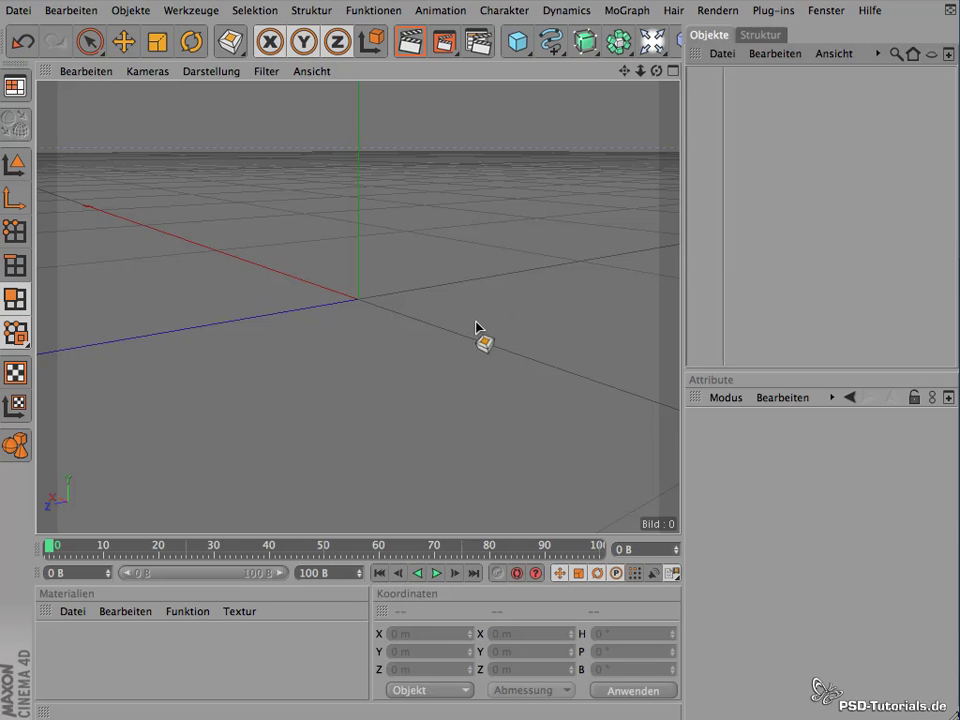
pyautogui.click(519, 46)
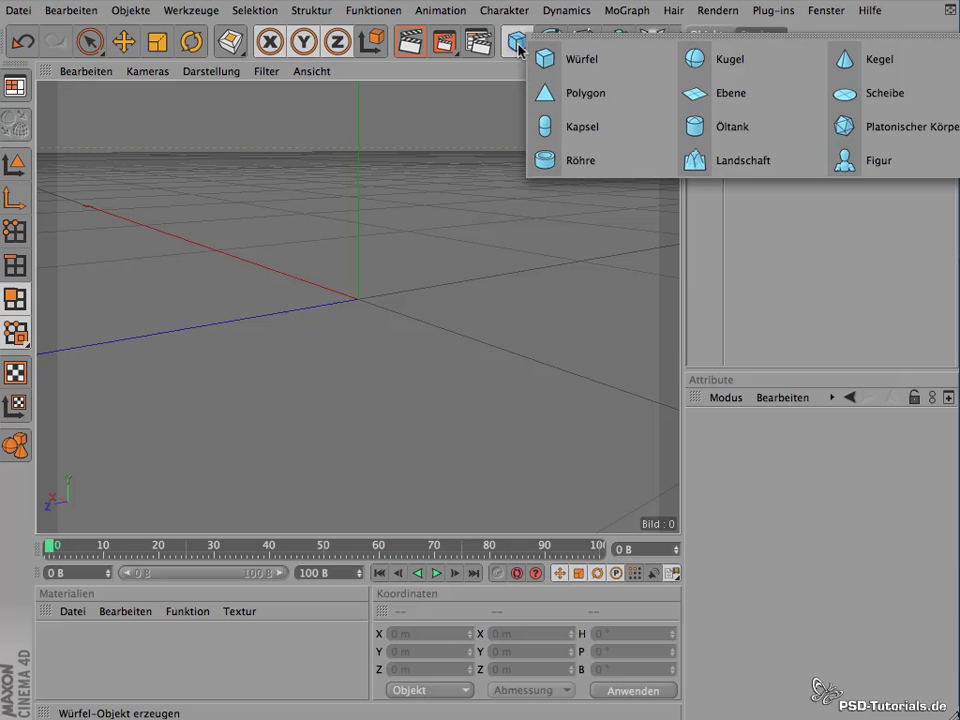
pyautogui.click(749, 64)
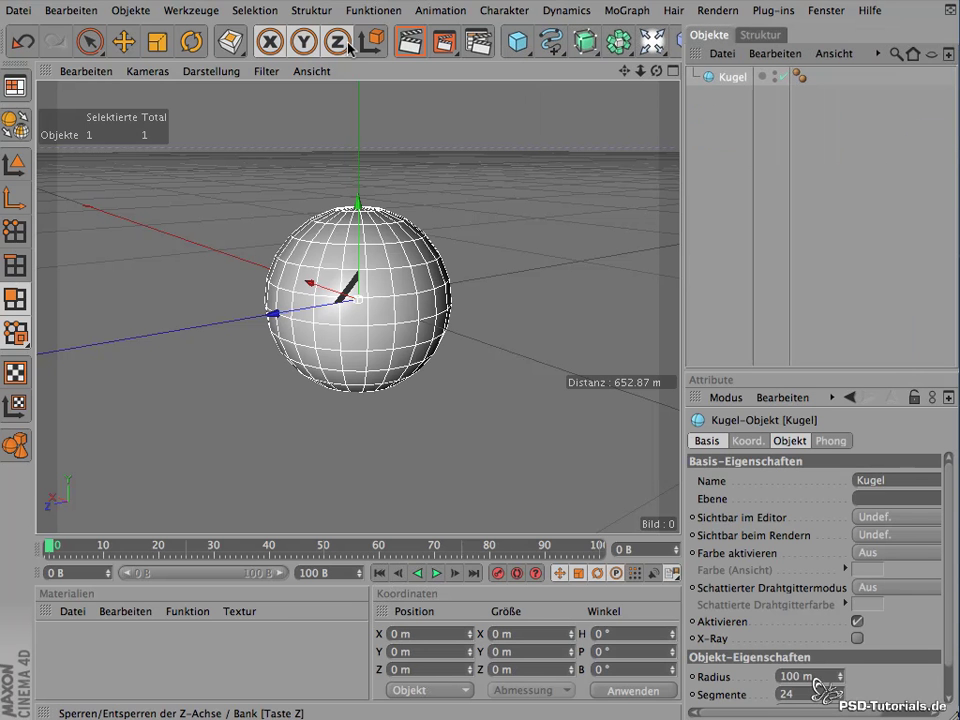
pyautogui.click(298, 14)
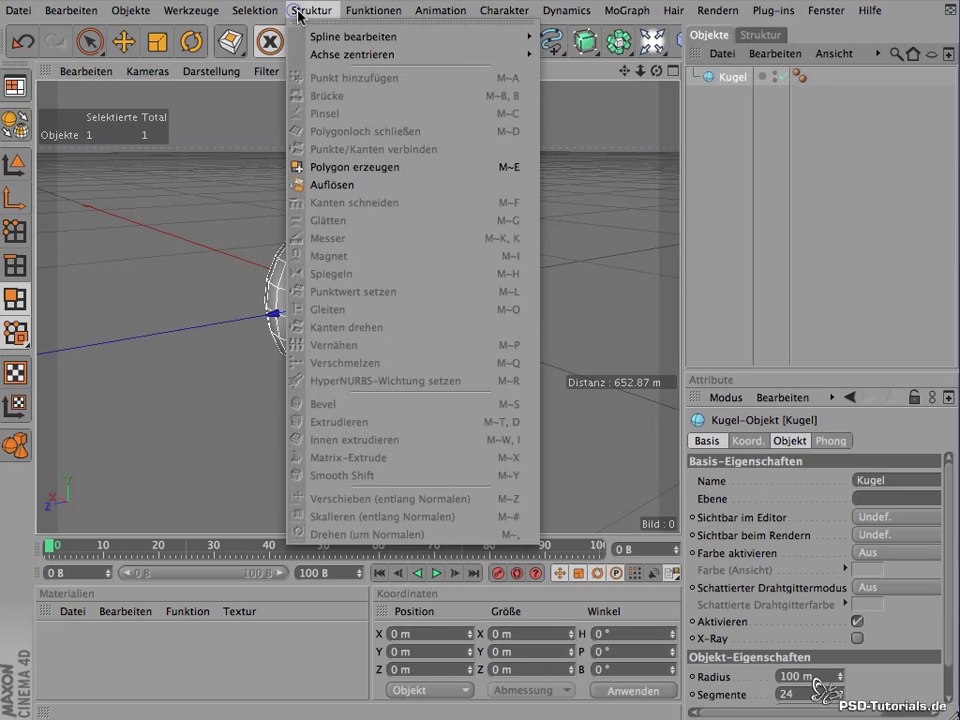
pyautogui.click(157, 376)
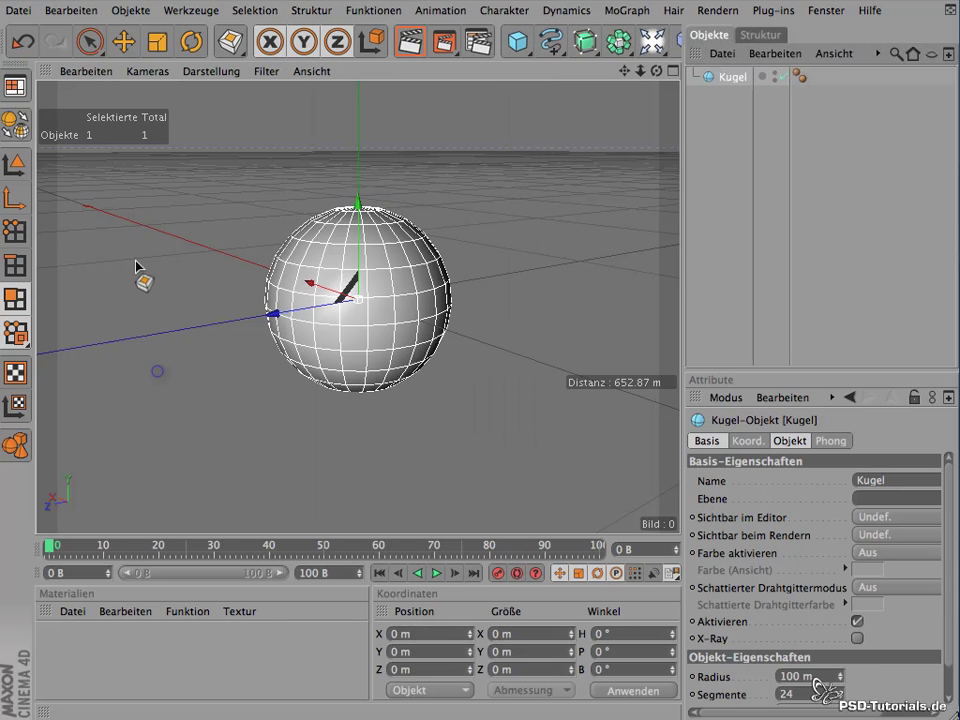
pyautogui.click(14, 124)
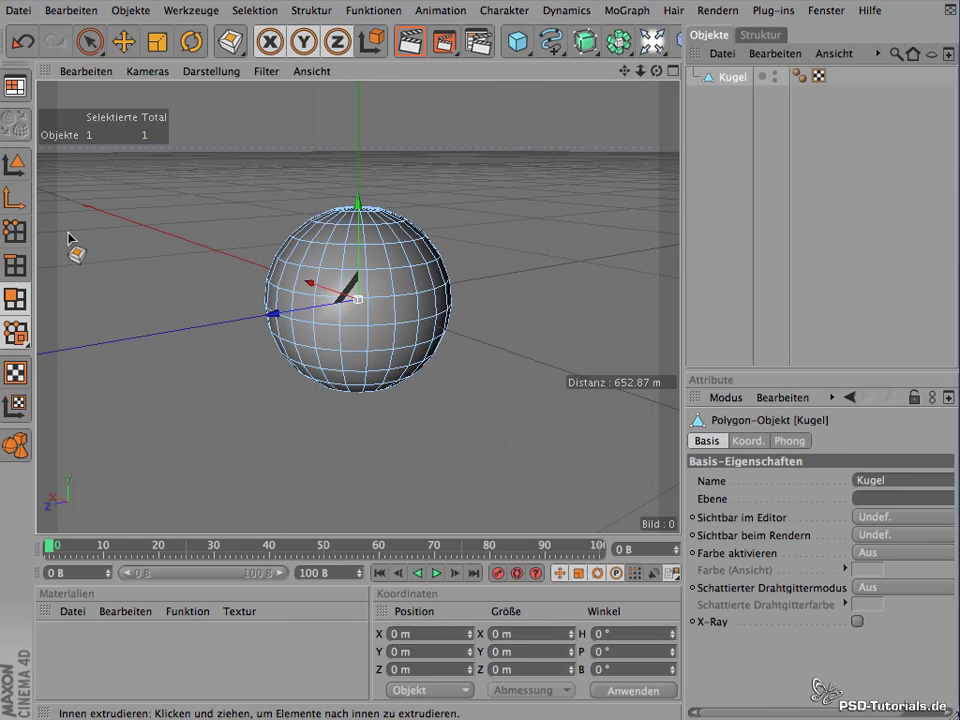
# - Paint a Live Selection over 37 polygons on the front of the sphere
pyautogui.press('i')
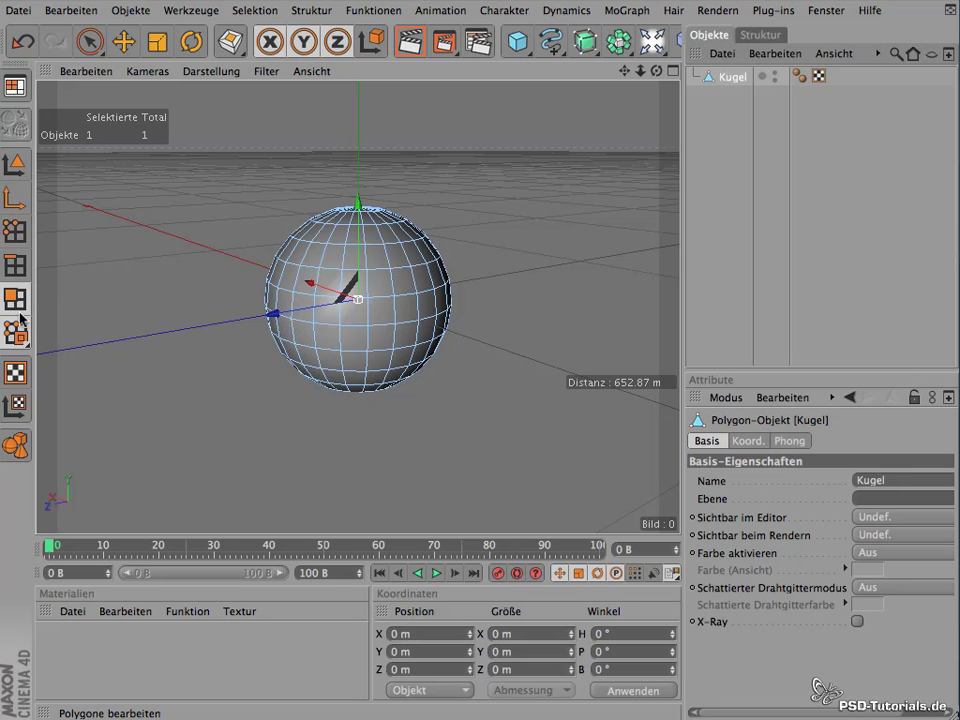
pyautogui.press('i')
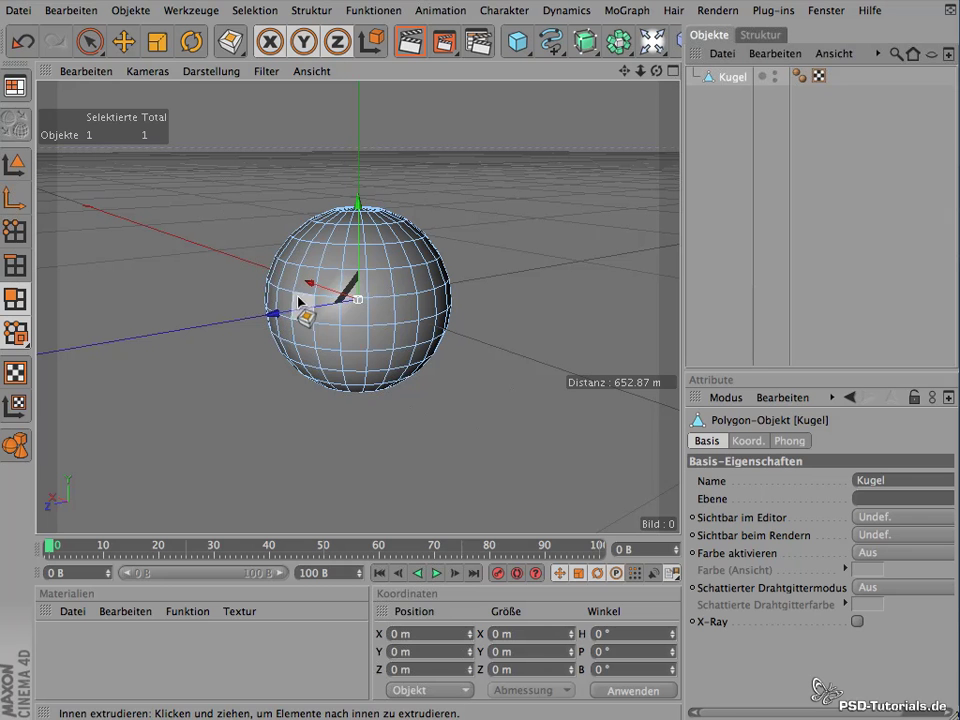
pyautogui.click(80, 40)
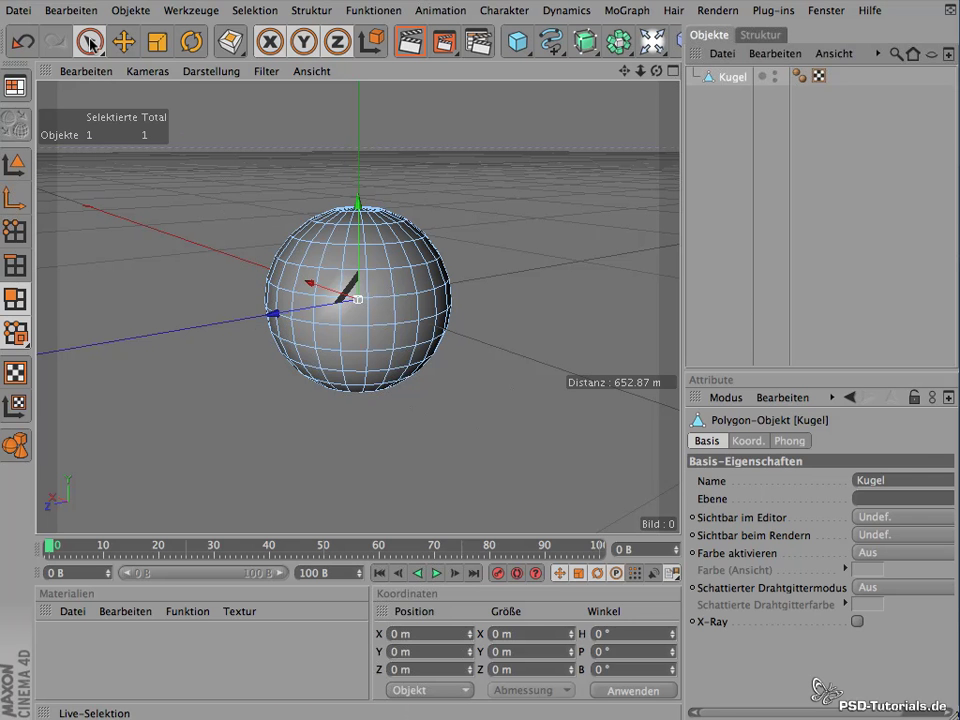
pyautogui.moveTo(384, 352)
pyautogui.mouseDown()
pyautogui.moveTo(413, 310)
pyautogui.moveTo(402, 291)
pyautogui.moveTo(428, 300)
pyautogui.moveTo(385, 257)
pyautogui.moveTo(320, 290)
pyautogui.moveTo(317, 317)
pyautogui.moveTo(355, 348)
pyautogui.moveTo(399, 246)
pyautogui.moveTo(345, 250)
pyautogui.moveTo(339, 270)
pyautogui.moveTo(360, 279)
pyautogui.mouseUp()
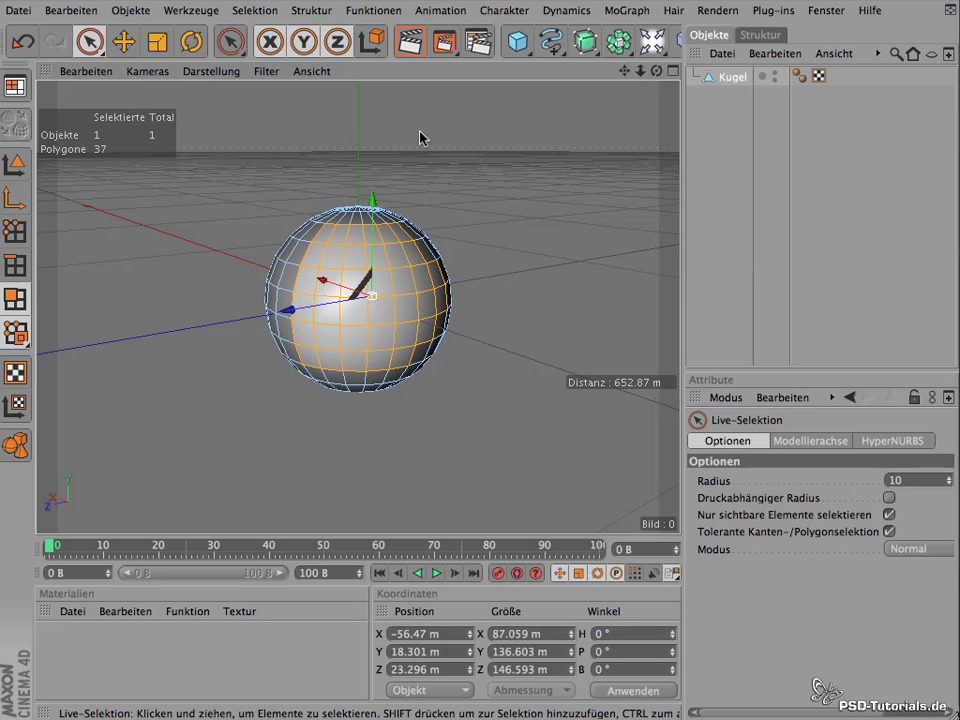
# - Extrude the selected front polygons 24.39 m outward as one joined block with Gruppen erhalten on
pyautogui.click(300, 12)
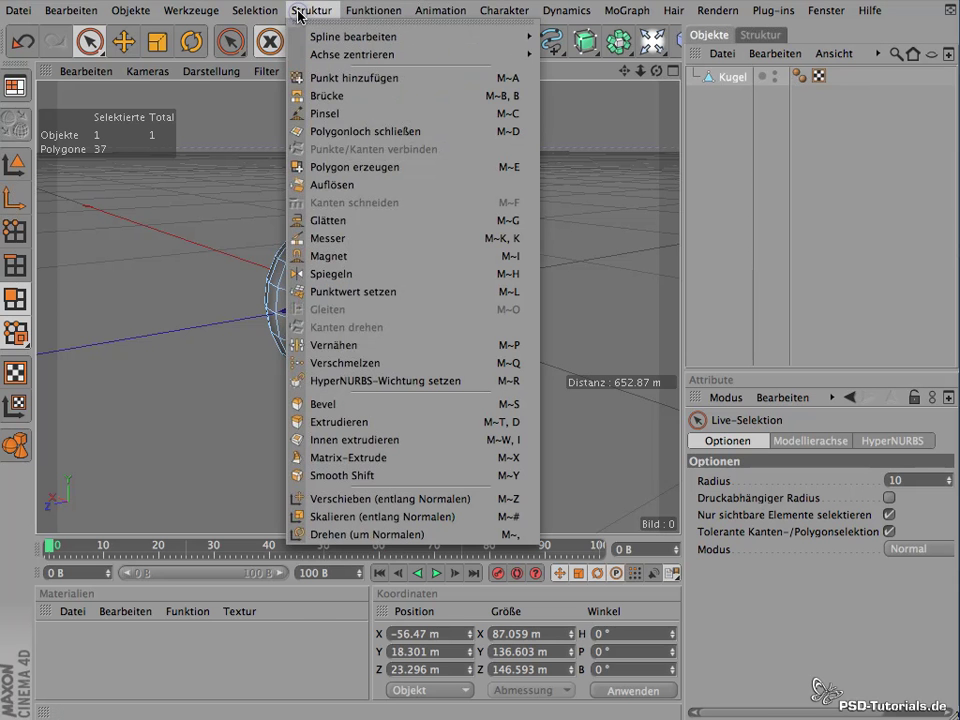
pyautogui.click(405, 421)
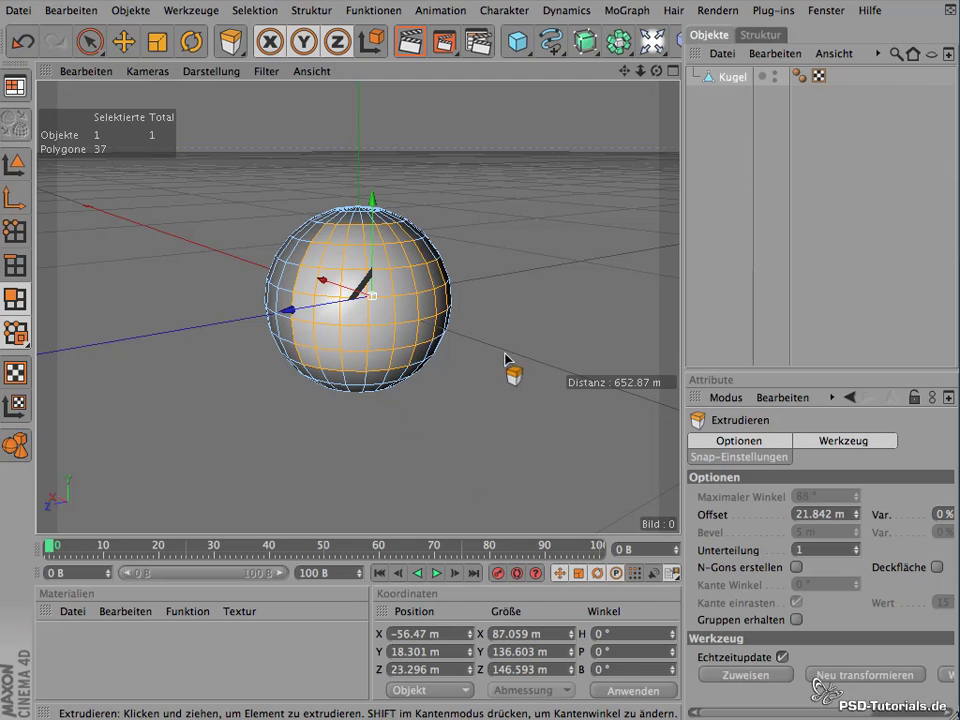
pyautogui.click(796, 620)
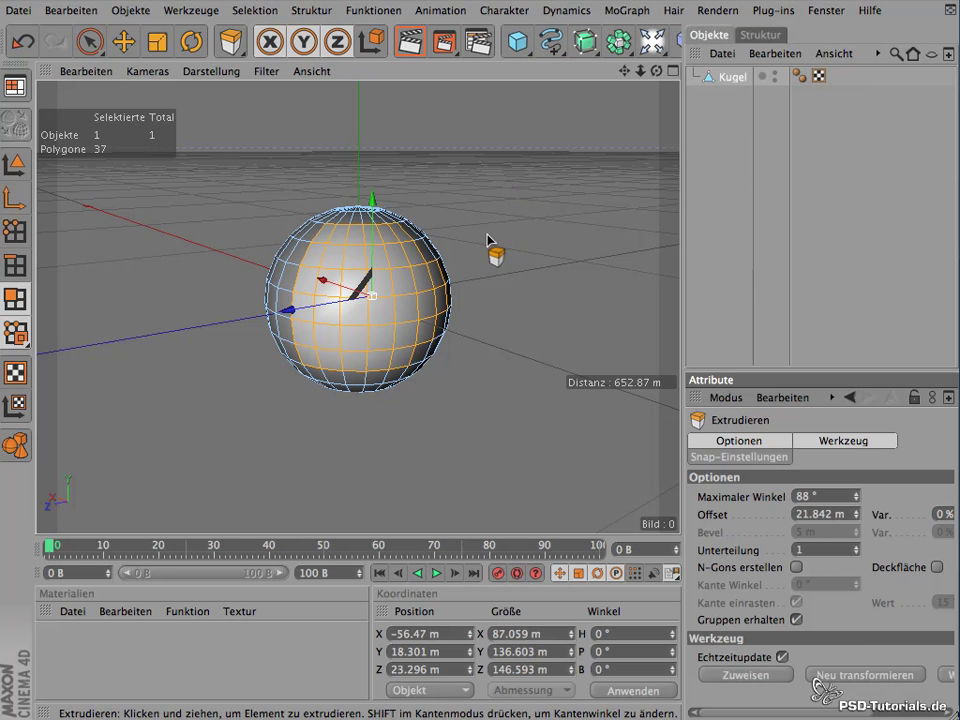
pyautogui.moveTo(492, 247)
pyautogui.mouseDown()
pyautogui.moveTo(528, 243)
pyautogui.moveTo(635, 106)
pyautogui.moveTo(44, 155)
pyautogui.mouseUp()
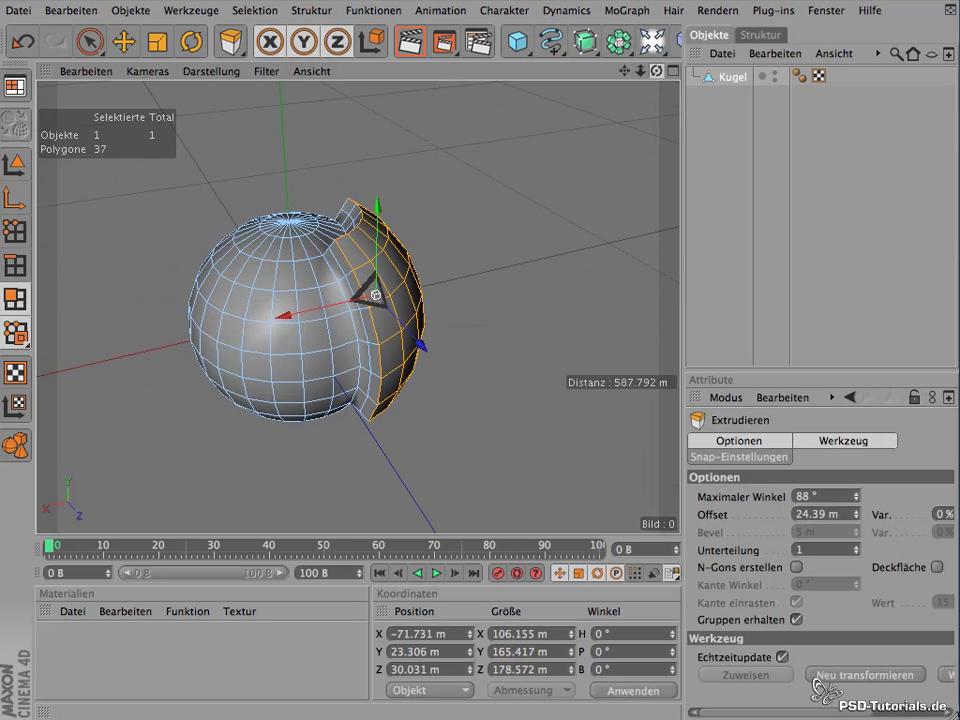
pyautogui.moveTo(44, 155); pyautogui.dragTo(280, 170)
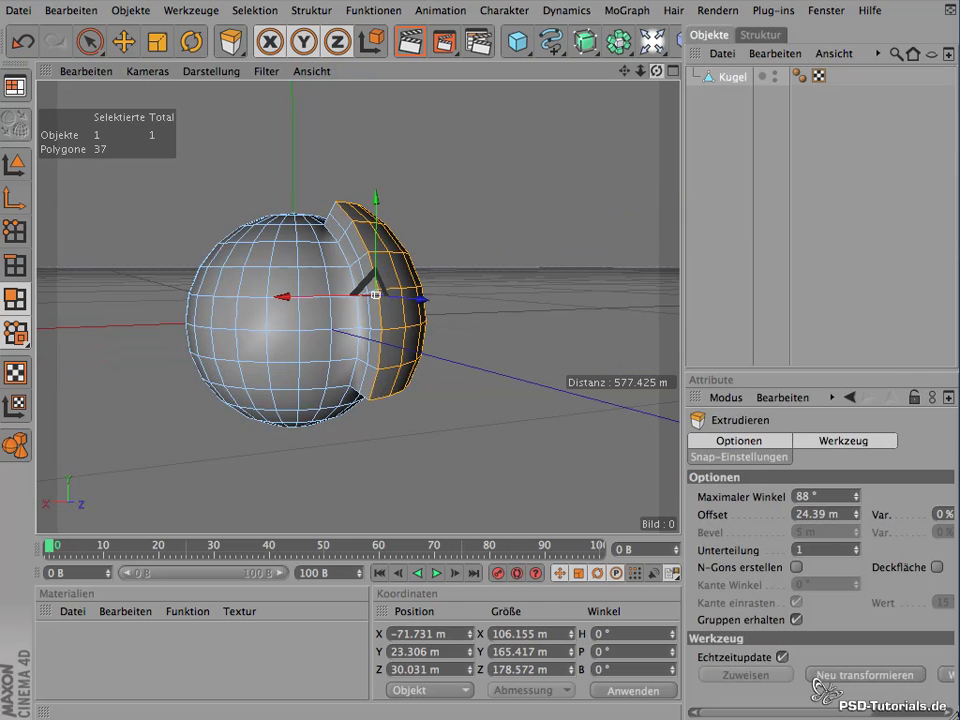
pyautogui.moveTo(280, 170); pyautogui.dragTo(725, 135)
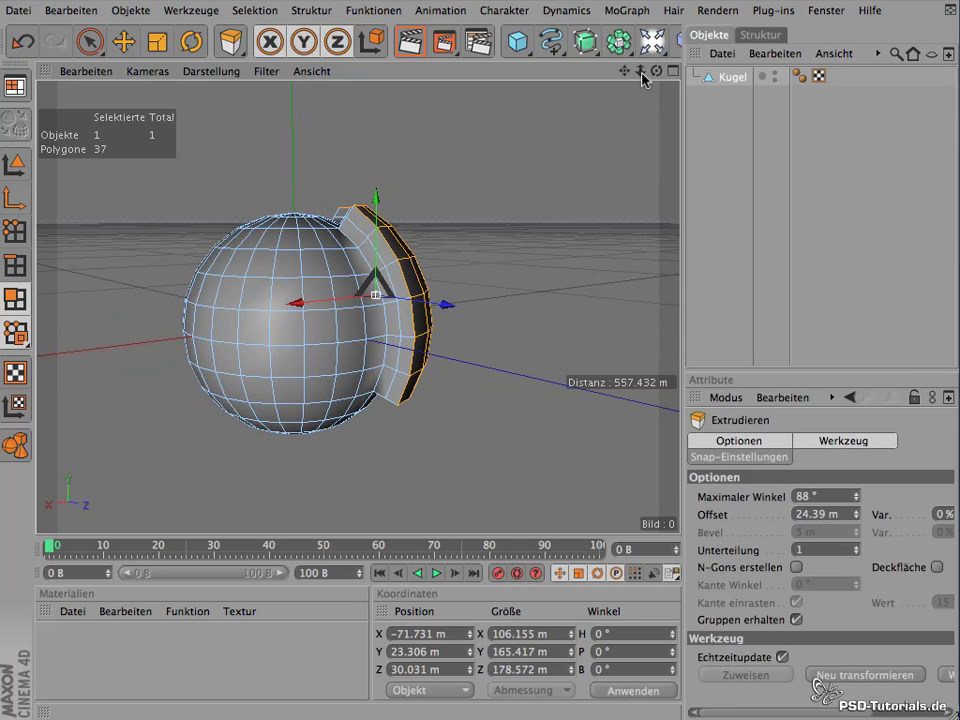
pyautogui.moveTo(641, 72); pyautogui.dragTo(718, 88)
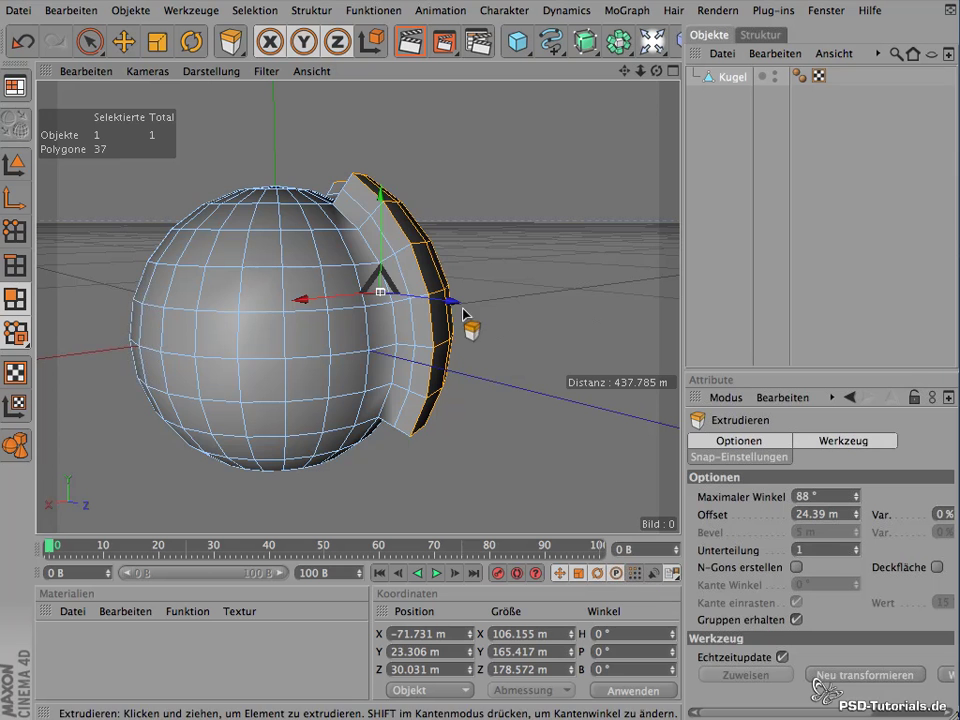
pyautogui.moveTo(657, 72); pyautogui.dragTo(612, 82)
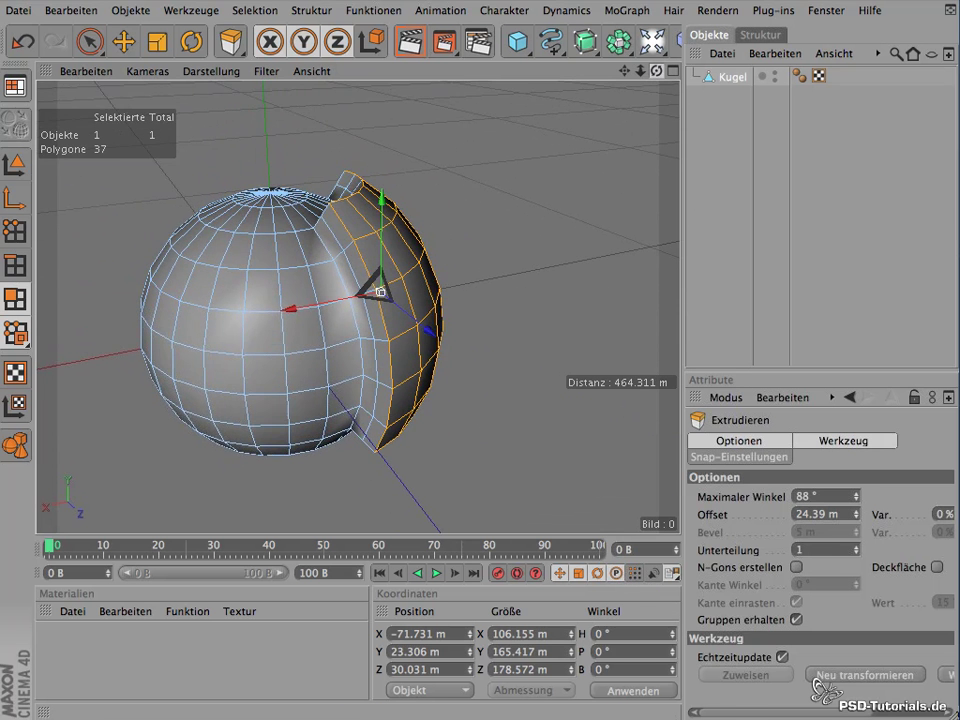
# - Re-extrude the 37 faces as separate 26.413 m blocks with Gruppen erhalten off and 0 subdivisions
pyautogui.click(797, 620)
pyautogui.moveTo(658, 77)
pyautogui.mouseDown()
pyautogui.moveTo(662, 133)
pyautogui.moveTo(536, 285)
pyautogui.moveTo(469, 121)
pyautogui.moveTo(587, 281)
pyautogui.mouseUp()
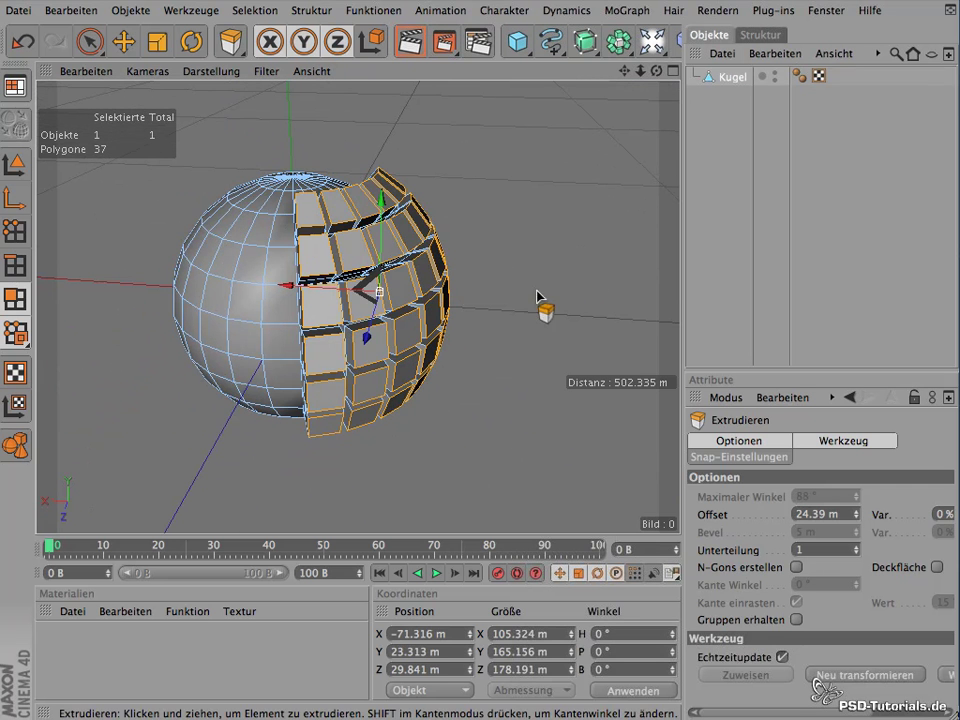
pyautogui.moveTo(524, 292)
pyautogui.mouseDown()
pyautogui.moveTo(587, 290)
pyautogui.moveTo(621, 137)
pyautogui.moveTo(148, 138)
pyautogui.moveTo(231, 261)
pyautogui.moveTo(375, 521)
pyautogui.moveTo(476, 414)
pyautogui.moveTo(370, 300)
pyautogui.moveTo(312, 288)
pyautogui.moveTo(285, 311)
pyautogui.moveTo(296, 321)
pyautogui.moveTo(302, 246)
pyautogui.moveTo(287, 242)
pyautogui.mouseUp()
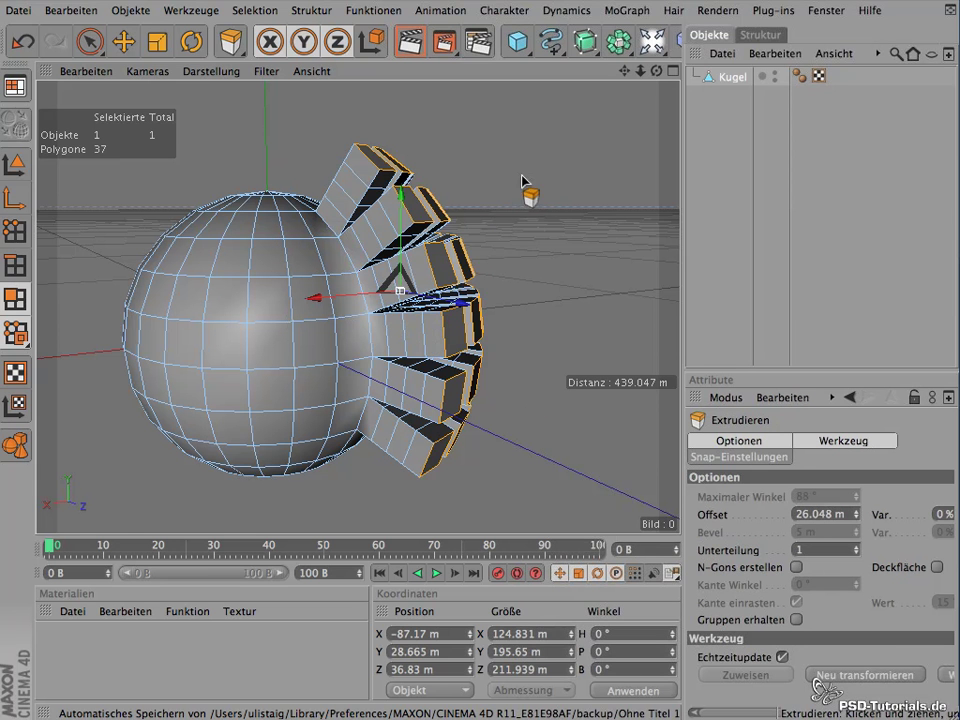
pyautogui.moveTo(518, 182)
pyautogui.mouseDown()
pyautogui.moveTo(608, 172)
pyautogui.moveTo(768, 186)
pyautogui.mouseUp()
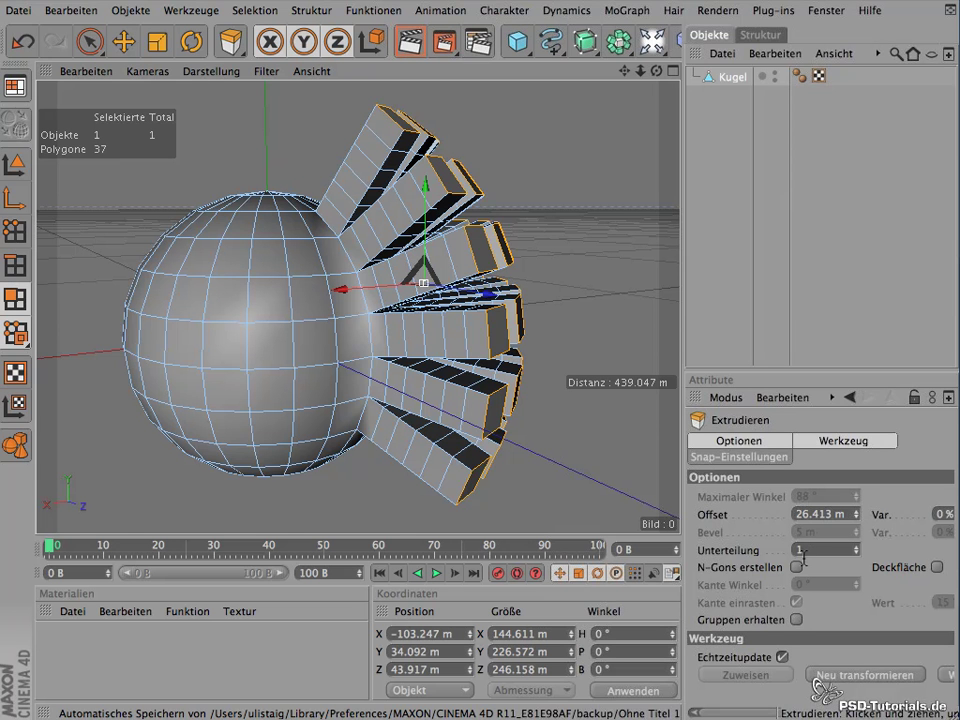
pyautogui.click(855, 553)
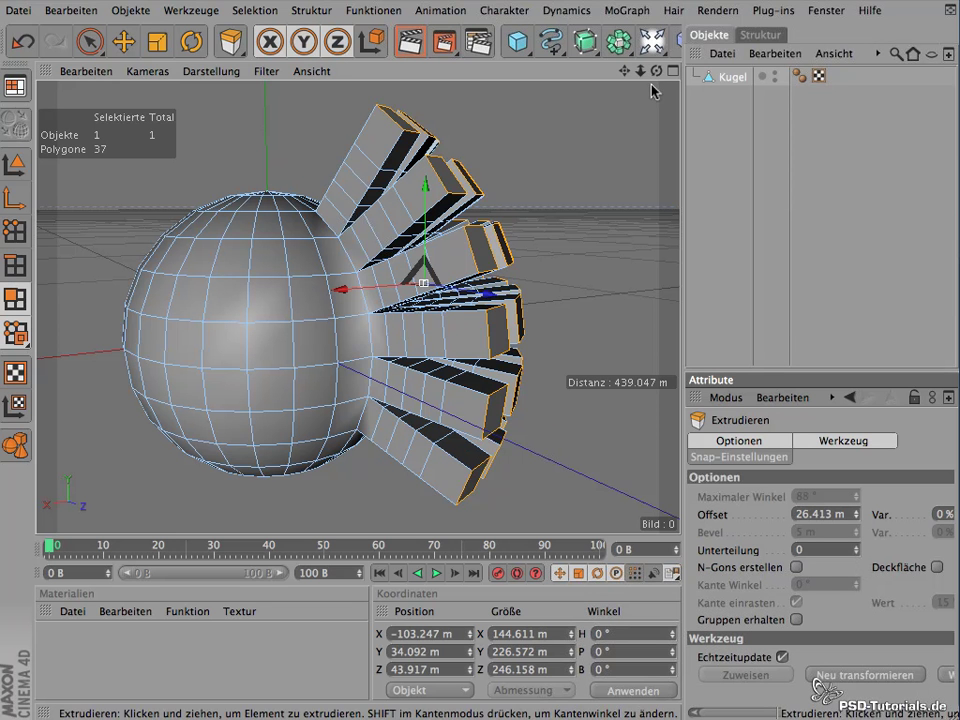
pyautogui.moveTo(651, 91)
pyautogui.keyDown('alt'); pyautogui.mouseDown()
pyautogui.moveTo(677, 377)
pyautogui.moveTo(281, 444)
pyautogui.moveTo(248, 247)
pyautogui.moveTo(150, 260)
pyautogui.mouseUp(); pyautogui.keyUp('alt')
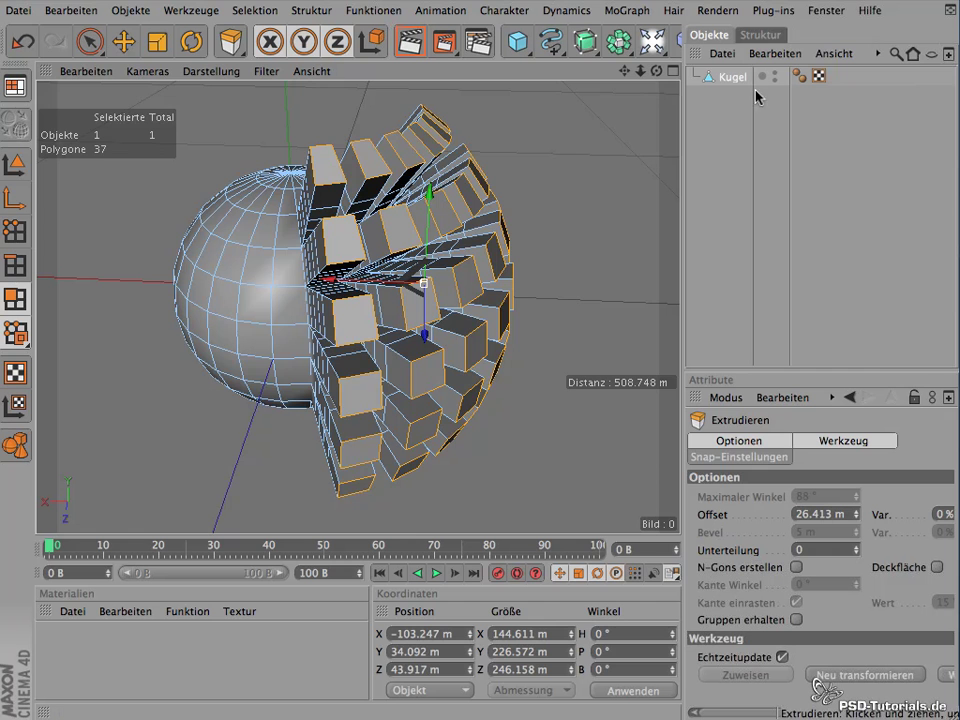
# - Replace the sphere with a Würfel cube converted to editable polygons, viewed corner-on
pyautogui.press('Delete')
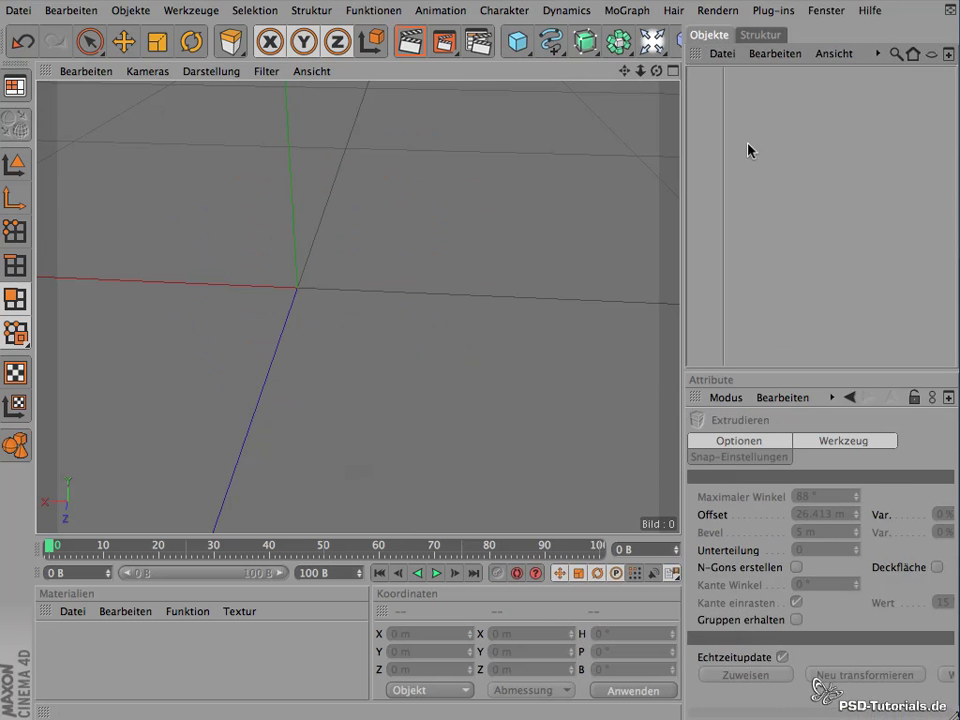
pyautogui.click(518, 45)
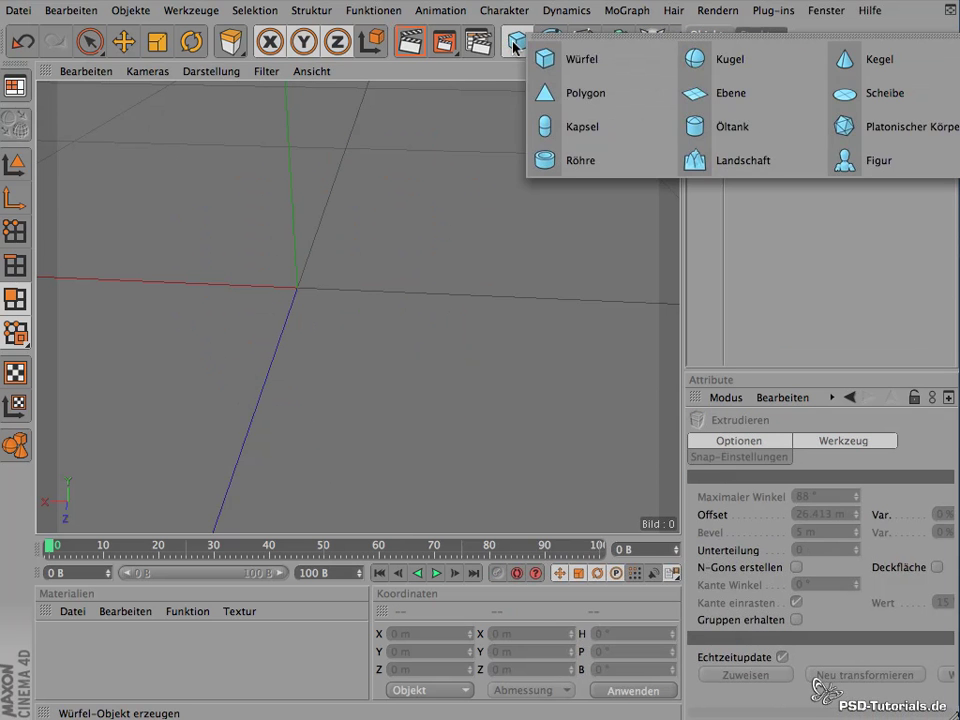
pyautogui.click(565, 59)
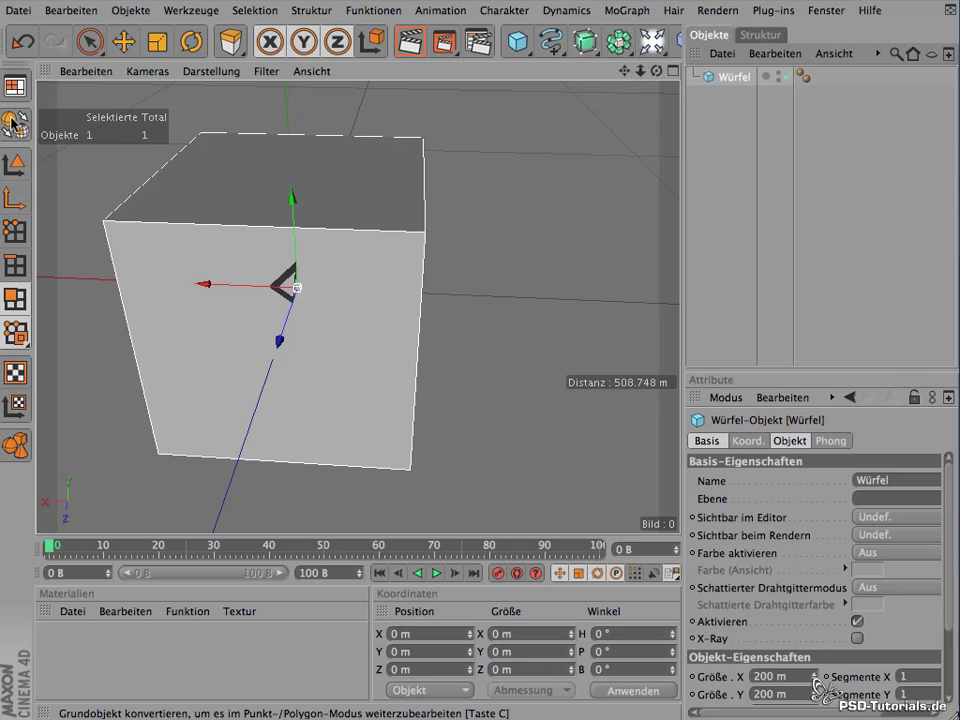
pyautogui.click(13, 123)
pyautogui.moveTo(622, 71)
pyautogui.mouseDown()
pyautogui.moveTo(673, 90)
pyautogui.moveTo(612, 78)
pyautogui.moveTo(663, 84)
pyautogui.moveTo(957, 275)
pyautogui.mouseUp()
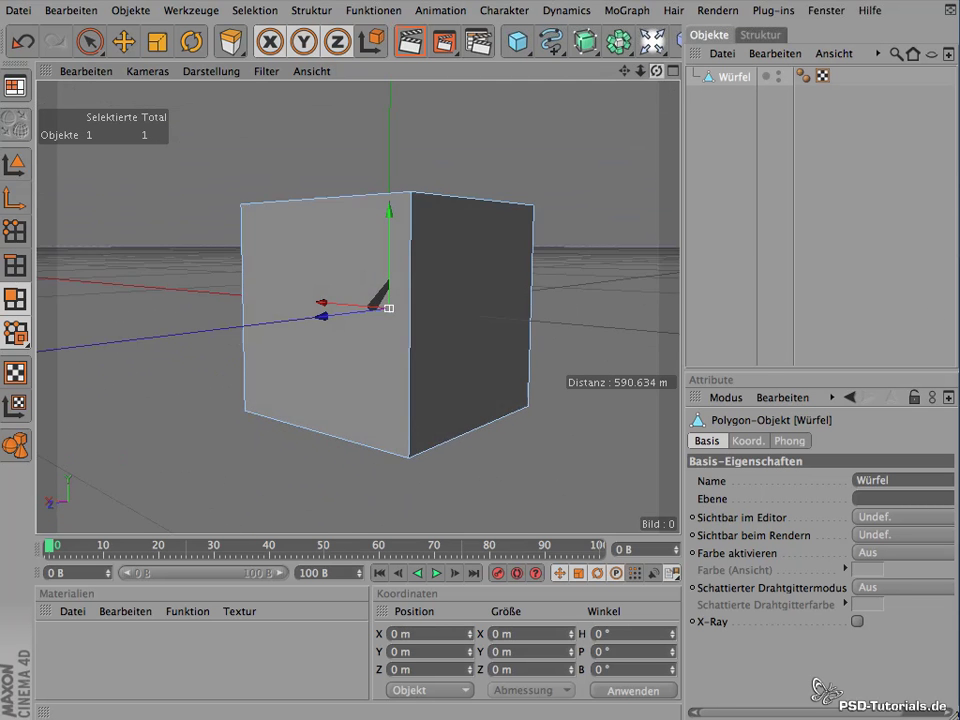
pyautogui.moveTo(957, 275); pyautogui.dragTo(950, 285)
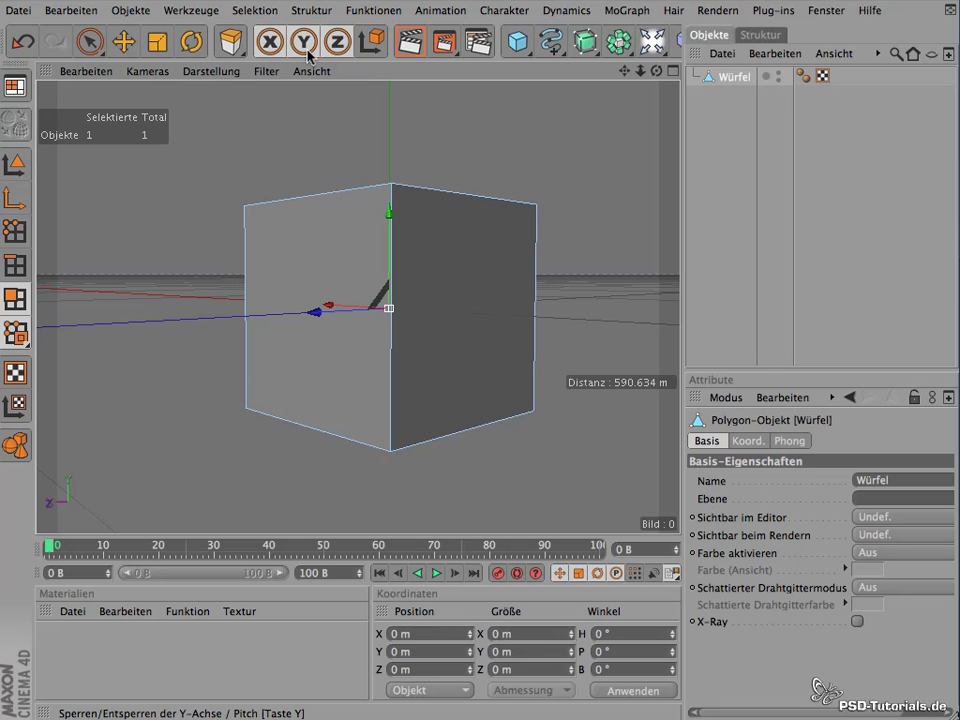
pyautogui.click(255, 11)
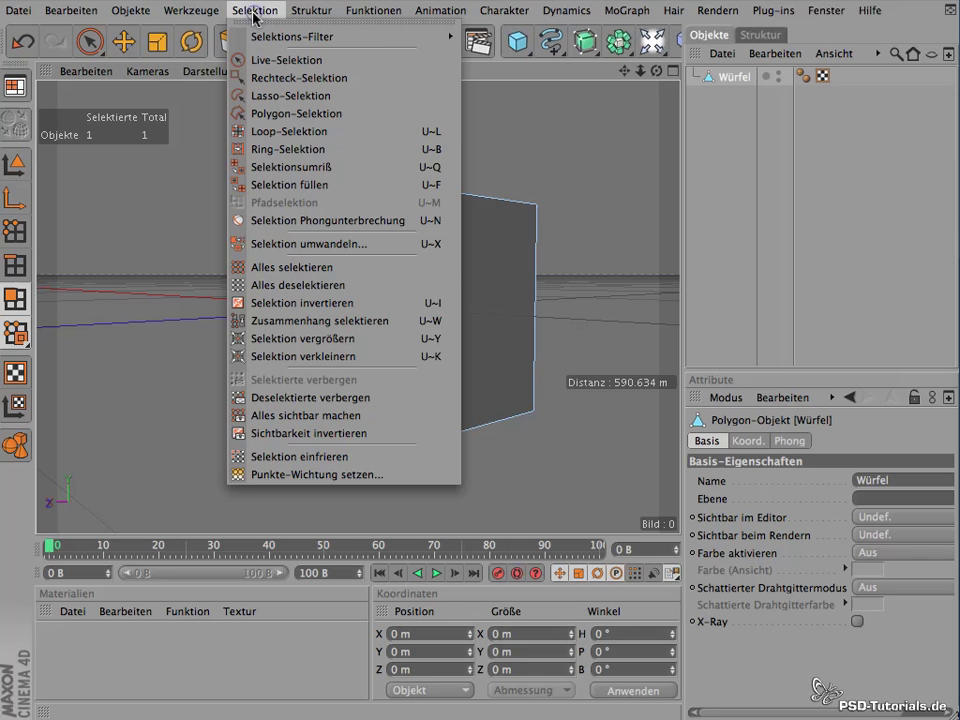
# - Select all cube polygons and extrude all six faces 54.482 m outward as separate panels
pyautogui.click(345, 268)
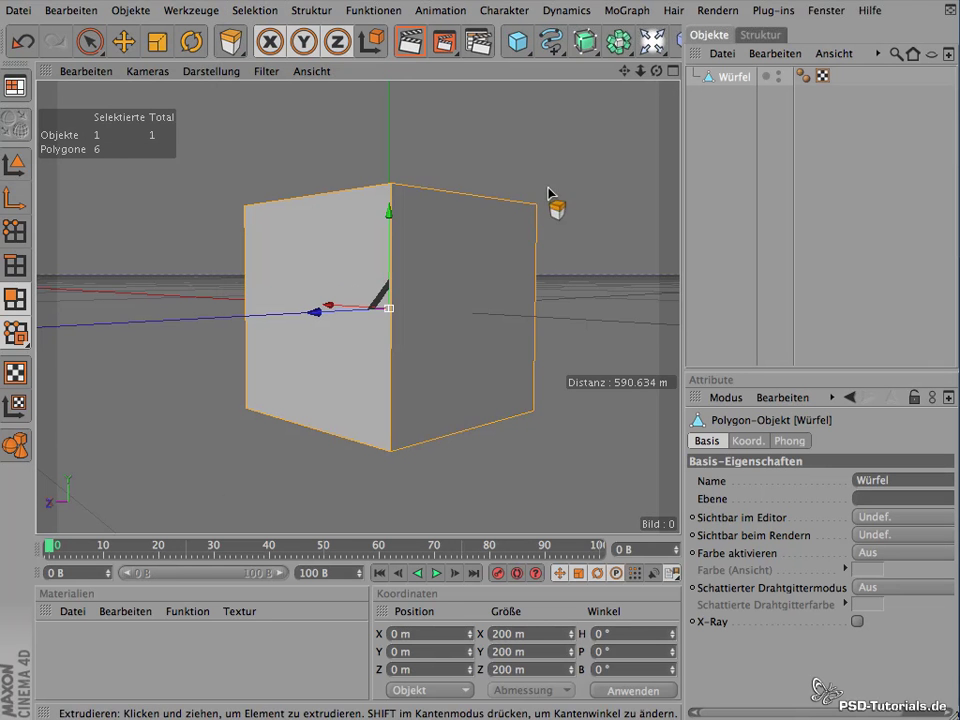
pyautogui.click(312, 11)
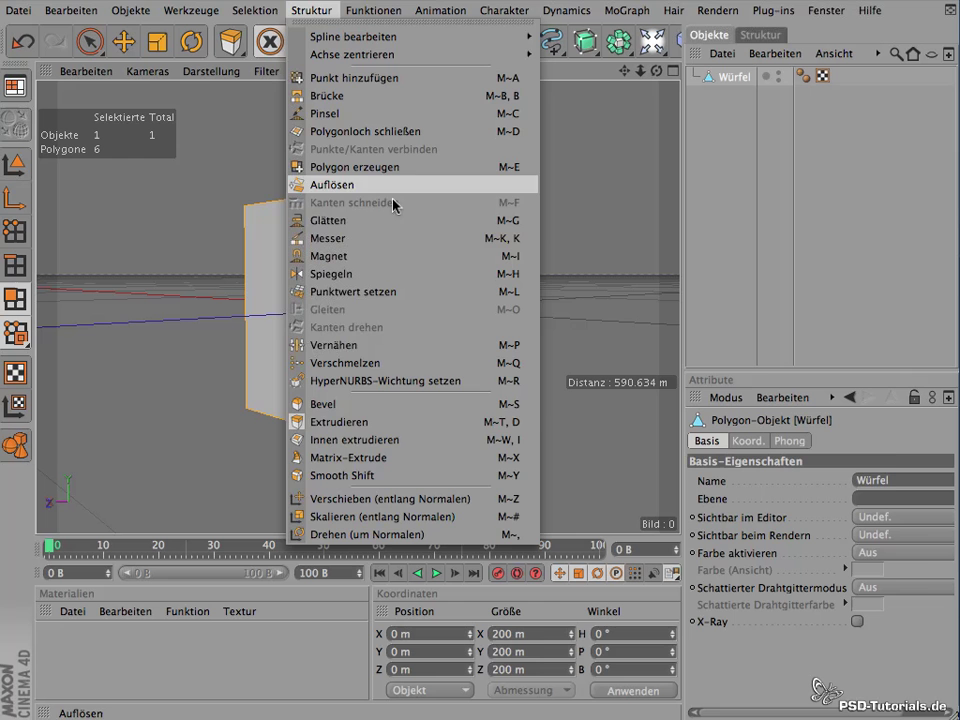
pyautogui.click(433, 426)
pyautogui.moveTo(323, 150); pyautogui.dragTo(600, 120)
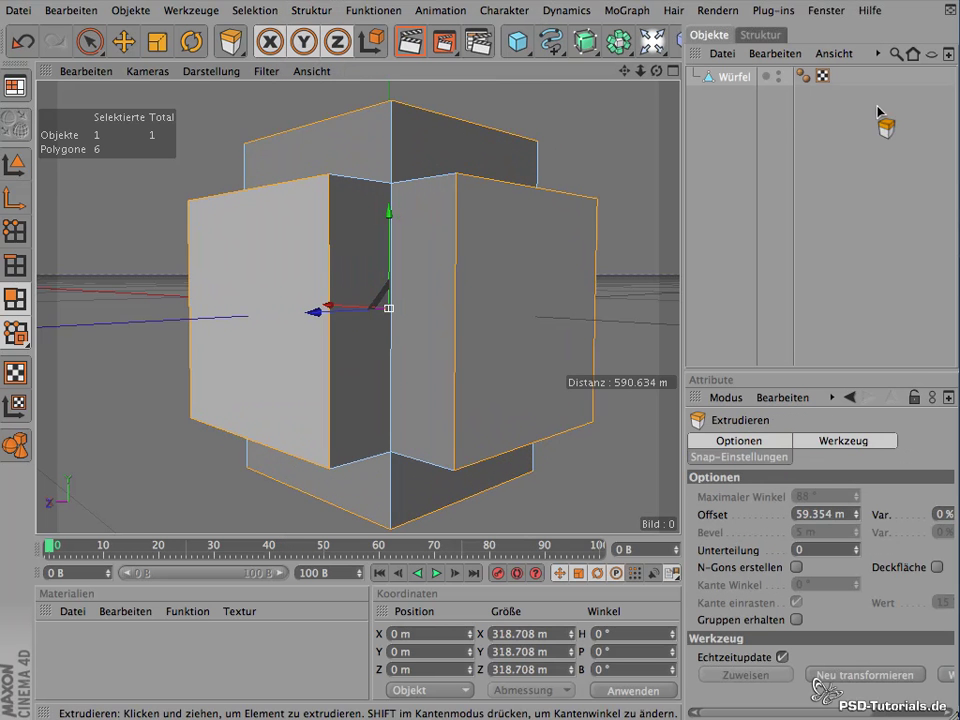
pyautogui.moveTo(600, 120)
pyautogui.mouseDown()
pyautogui.moveTo(750, 155)
pyautogui.moveTo(816, 150)
pyautogui.mouseUp()
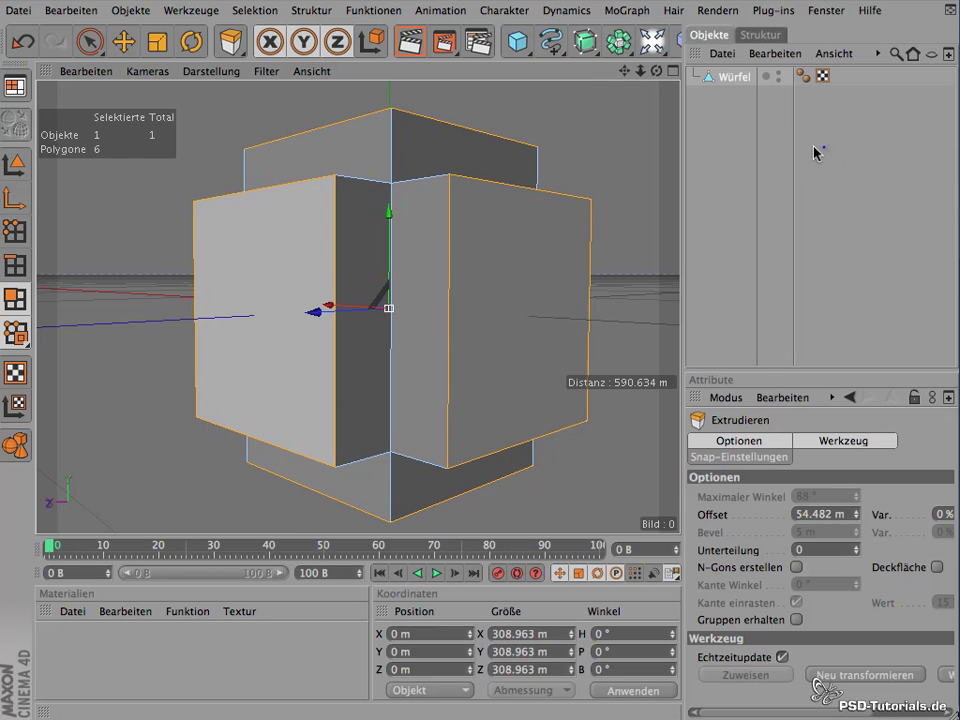
pyautogui.moveTo(659, 67); pyautogui.dragTo(600, 130)
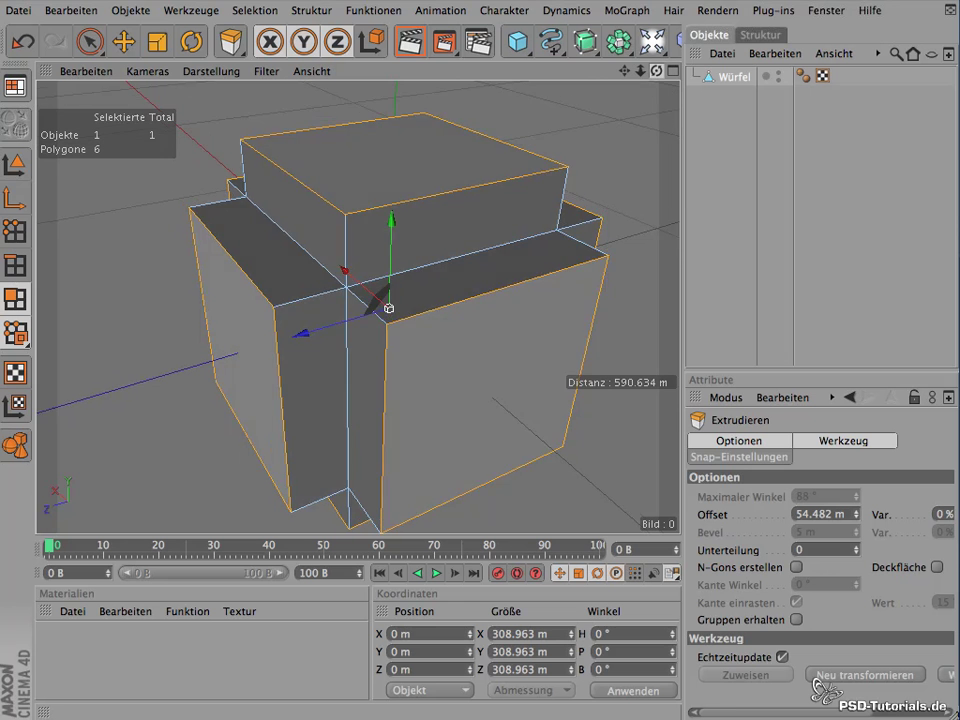
pyautogui.moveTo(600, 130)
pyautogui.mouseDown()
pyautogui.moveTo(503, 147)
pyautogui.moveTo(503, 120)
pyautogui.moveTo(760, 26)
pyautogui.moveTo(754, 38)
pyautogui.mouseUp()
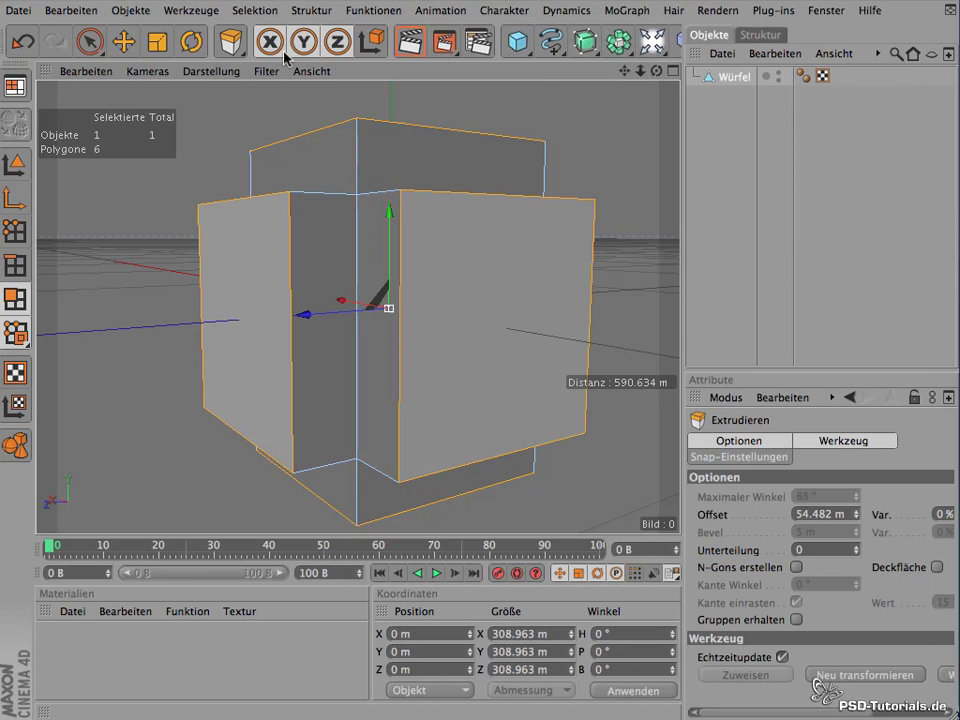
# - Inset all six extruded cube faces by 31.056 m with Innen extrudieren
pyautogui.click(309, 12)
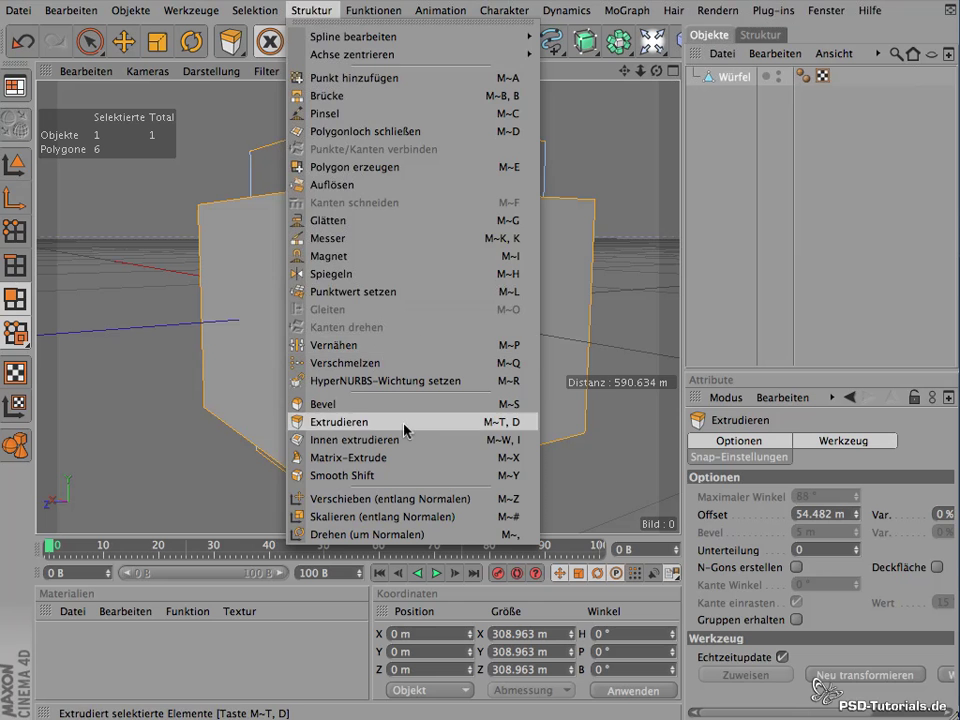
pyautogui.click(404, 454)
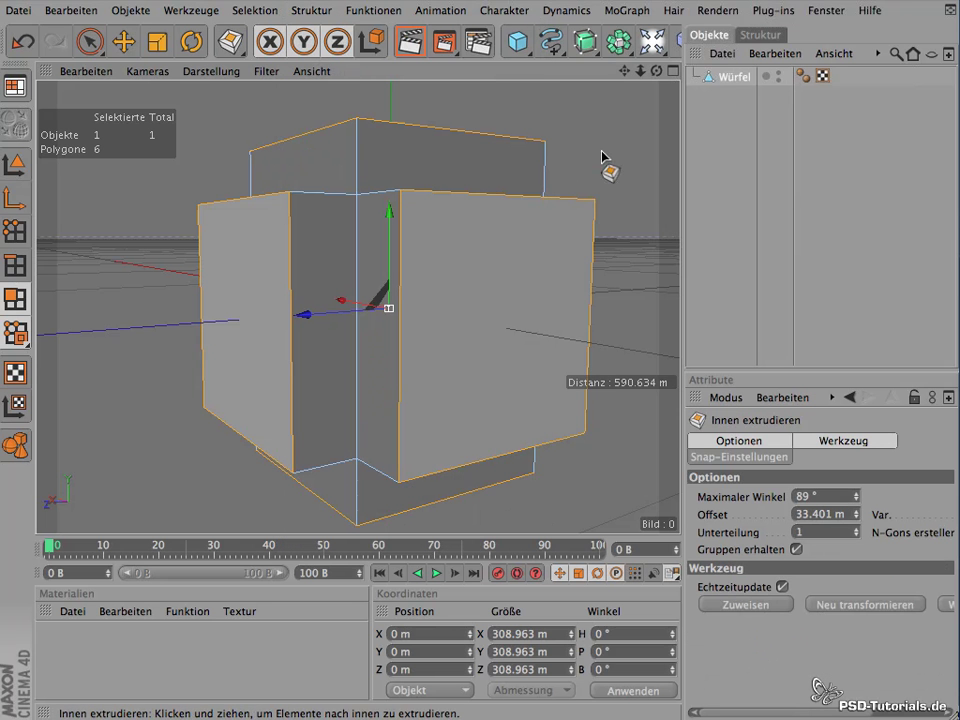
pyautogui.moveTo(602, 156)
pyautogui.mouseDown()
pyautogui.moveTo(365, 260)
pyautogui.moveTo(847, 42)
pyautogui.mouseUp()
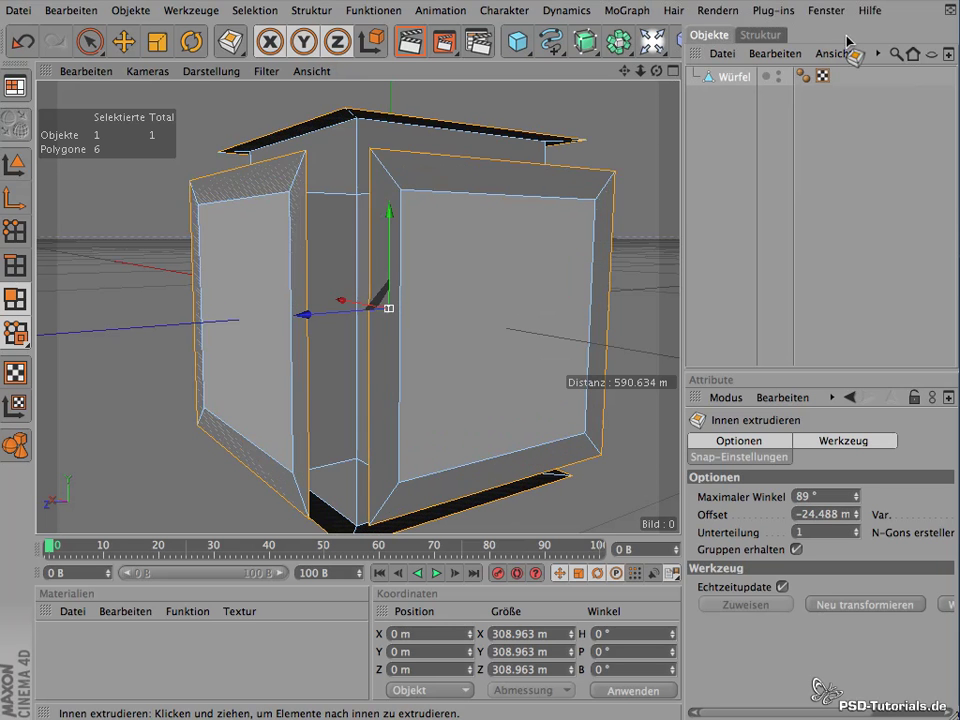
pyautogui.moveTo(847, 42)
pyautogui.mouseDown()
pyautogui.moveTo(681, 146)
pyautogui.moveTo(541, 189)
pyautogui.moveTo(422, 326)
pyautogui.moveTo(336, 375)
pyautogui.moveTo(328, 366)
pyautogui.moveTo(413, 347)
pyautogui.moveTo(339, 392)
pyautogui.moveTo(308, 397)
pyautogui.moveTo(396, 407)
pyautogui.mouseUp()
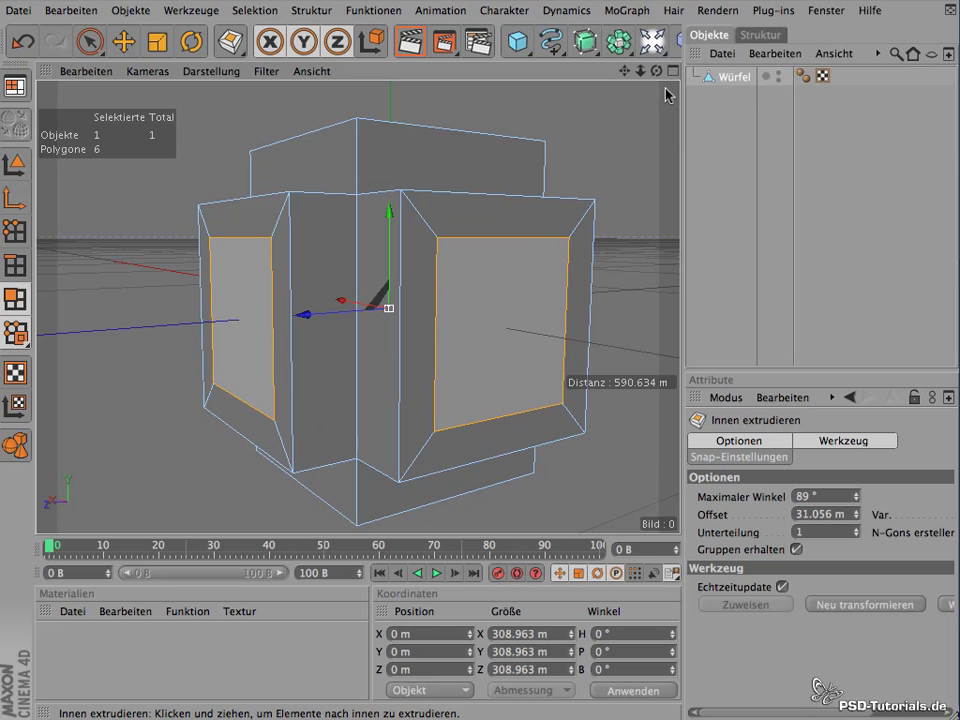
pyautogui.moveTo(657, 71)
pyautogui.mouseDown()
pyautogui.moveTo(660, 181)
pyautogui.moveTo(628, 506)
pyautogui.moveTo(549, 246)
pyautogui.moveTo(567, 109)
pyautogui.moveTo(527, 253)
pyautogui.moveTo(390, 279)
pyautogui.moveTo(480, 467)
pyautogui.moveTo(575, 348)
pyautogui.mouseUp()
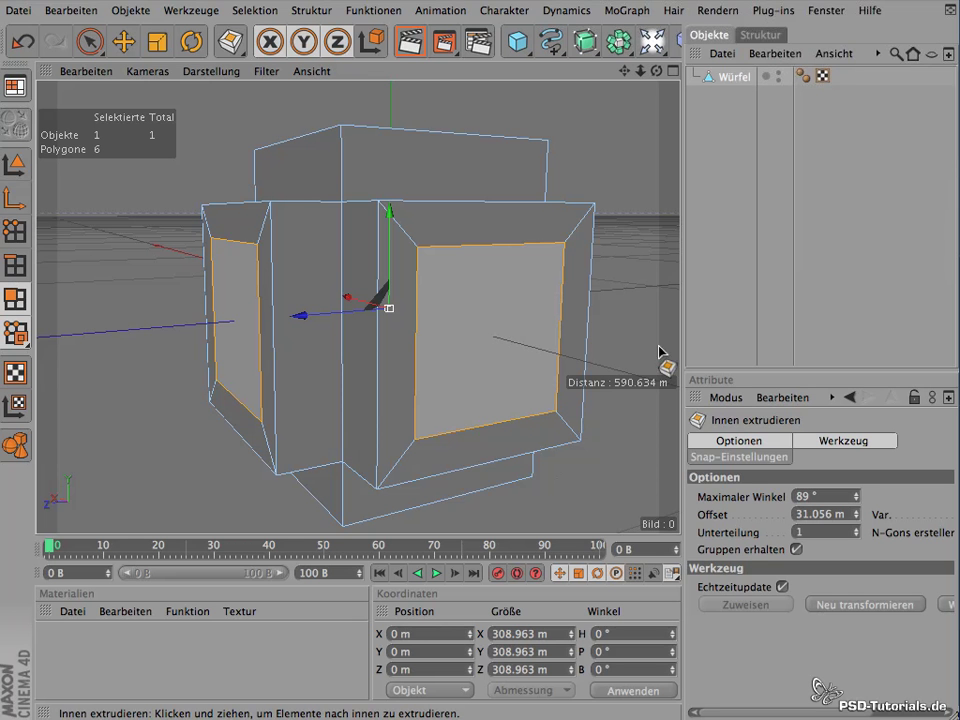
# - Extrude the inset faces -48.018 m inward into recessed openings
pyautogui.click(308, 12)
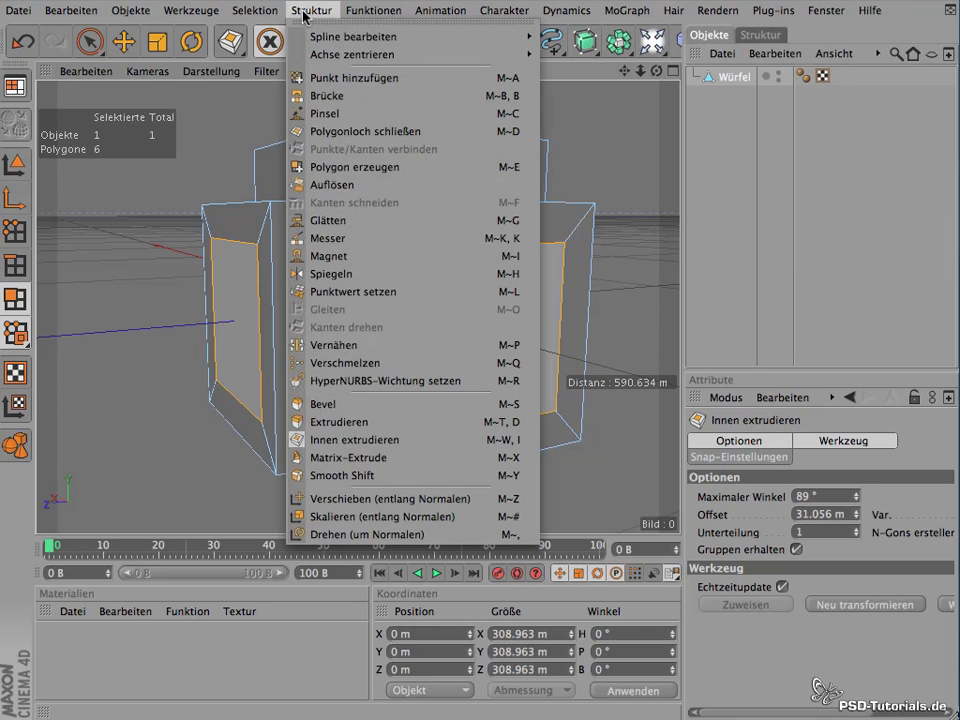
pyautogui.click(430, 425)
pyautogui.moveTo(145, 335)
pyautogui.mouseDown()
pyautogui.moveTo(305, 343)
pyautogui.moveTo(306, 354)
pyautogui.moveTo(8, 345)
pyautogui.mouseUp()
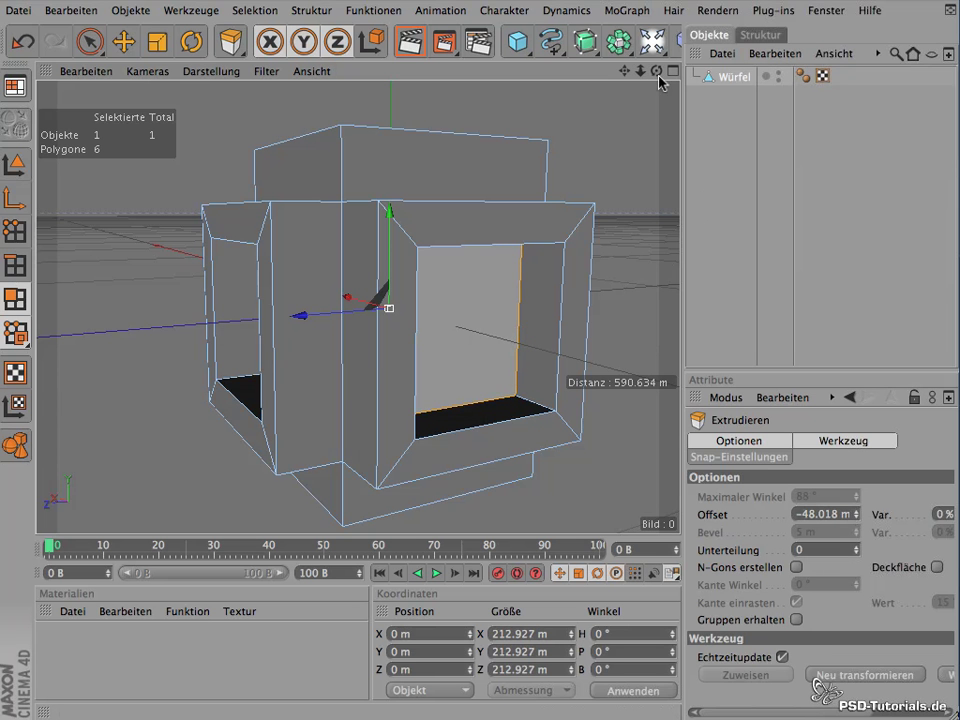
pyautogui.moveTo(657, 72)
pyautogui.mouseDown()
pyautogui.moveTo(741, 302)
pyautogui.moveTo(214, 148)
pyautogui.moveTo(400, 20)
pyautogui.mouseUp()
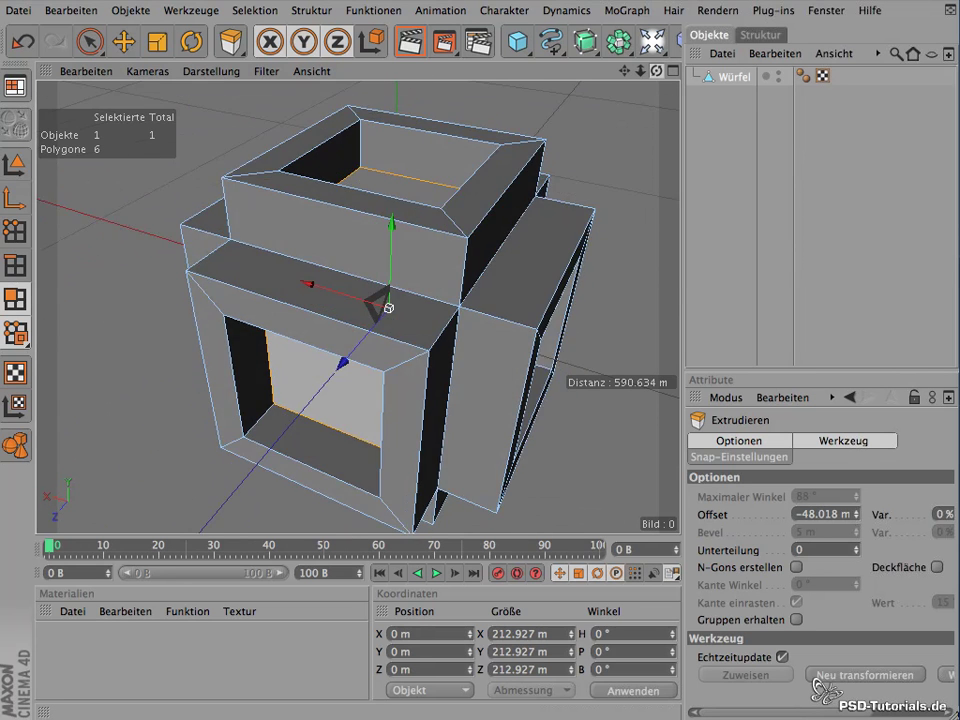
pyautogui.moveTo(401, 24); pyautogui.dragTo(420, 5)
# - Deselect all polygons on the cube
pyautogui.click(257, 13)
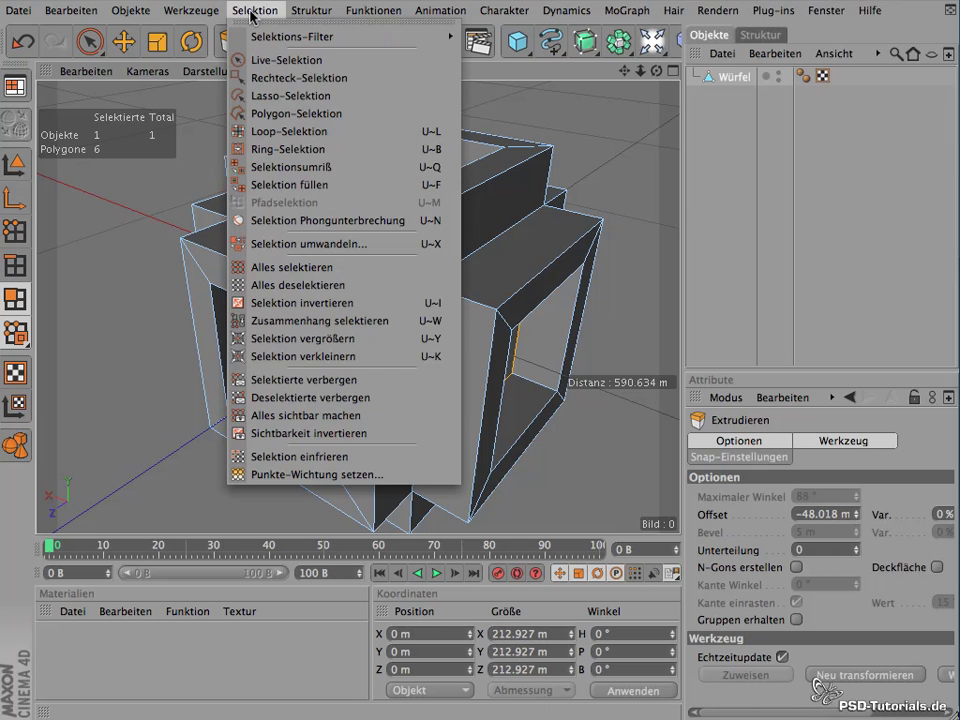
pyautogui.click(343, 287)
pyautogui.moveTo(659, 77); pyautogui.dragTo(606, 9)
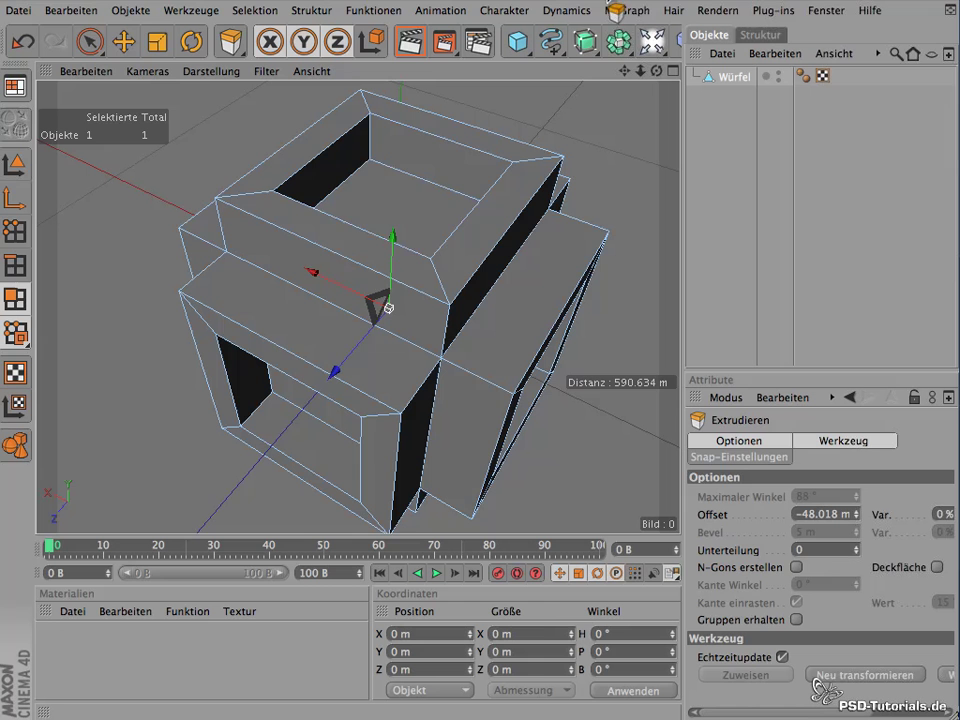
# - Select the top opening's floor polygon and inset it by about 19 m
pyautogui.click(88, 41)
pyautogui.click(427, 210)
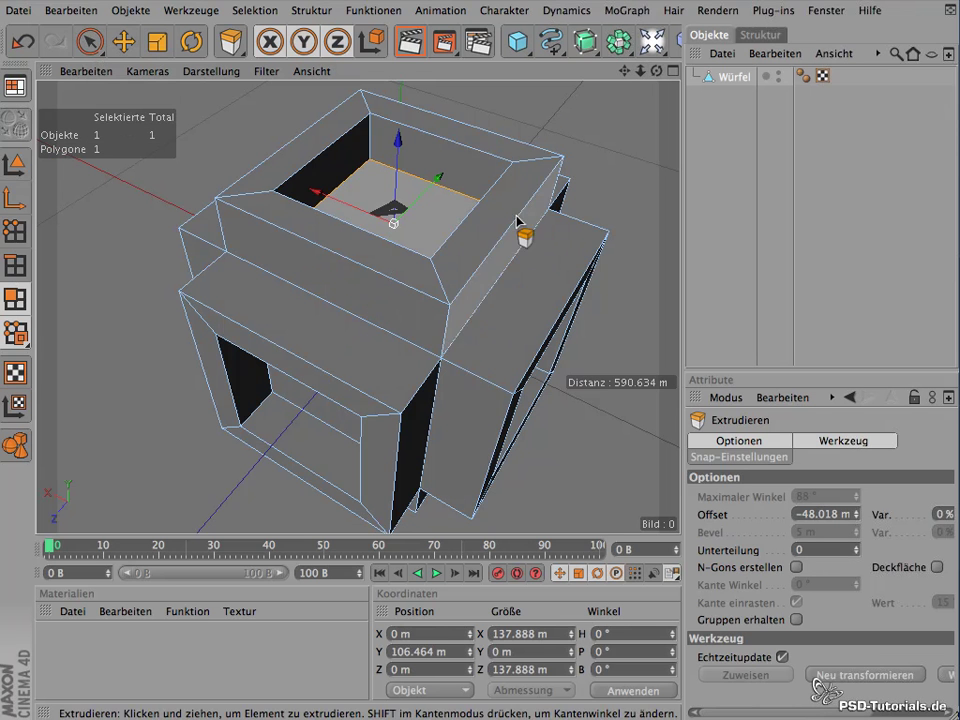
pyautogui.click(311, 12)
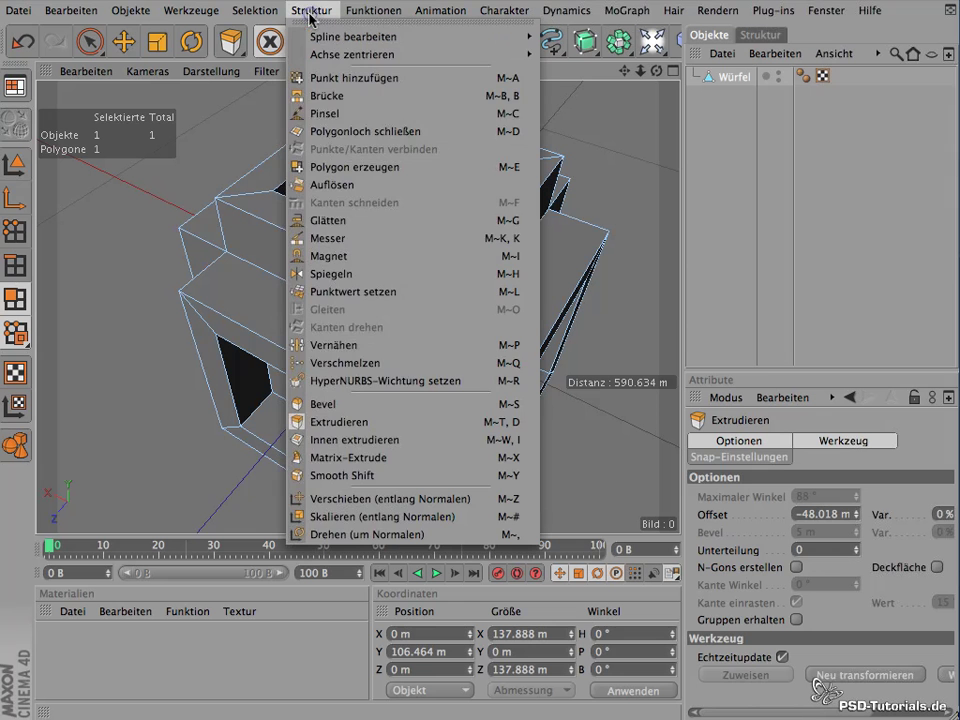
pyautogui.click(432, 440)
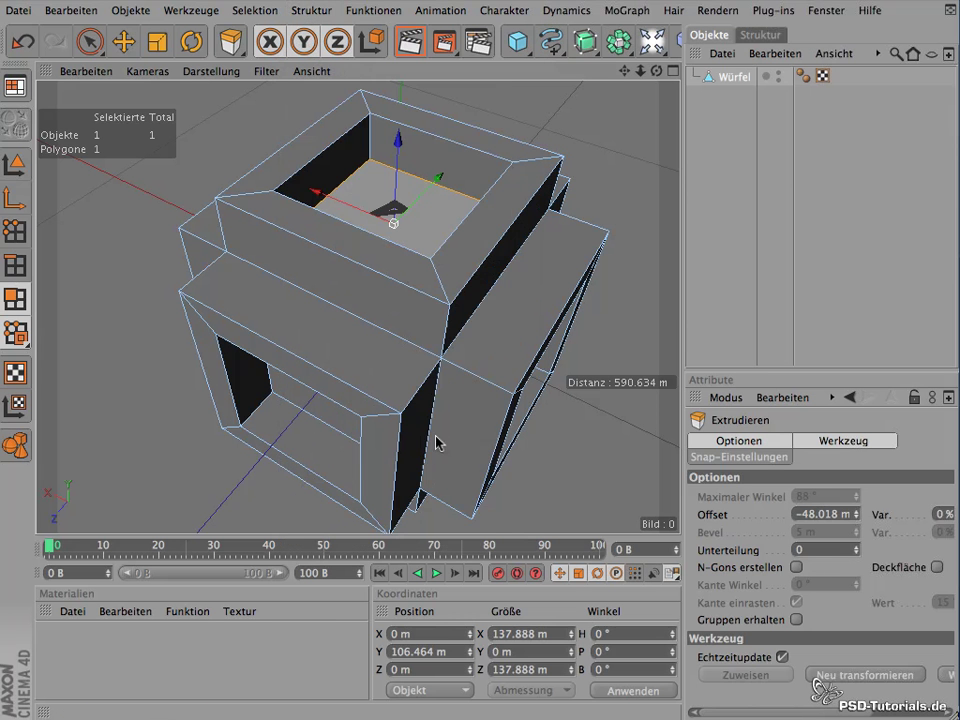
pyautogui.moveTo(183, 153); pyautogui.dragTo(88, 174)
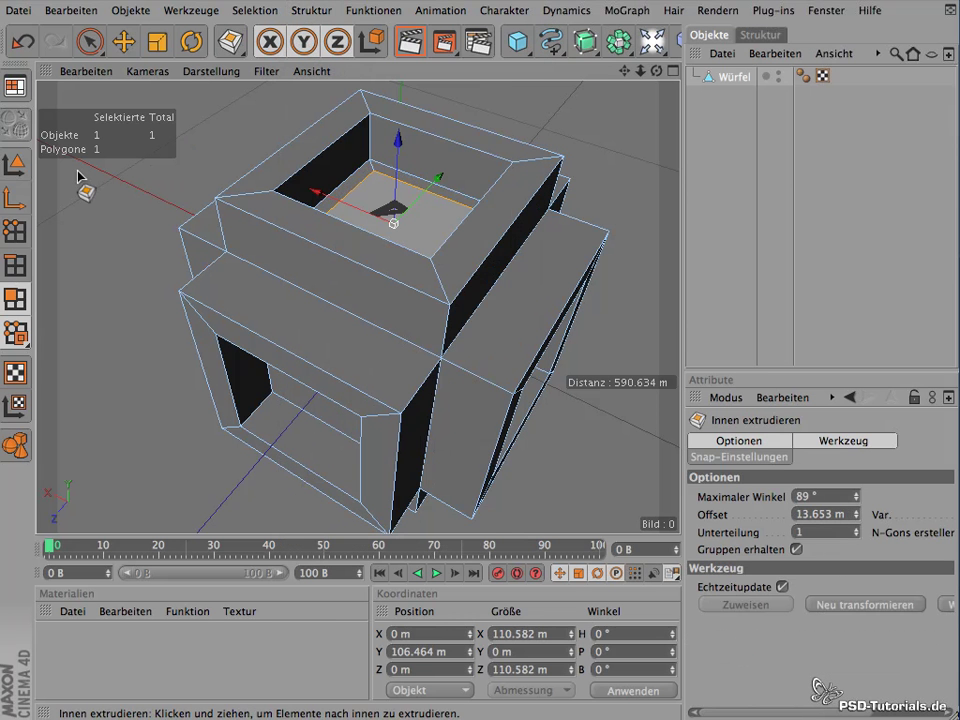
pyautogui.moveTo(22, 188); pyautogui.dragTo(35, 180)
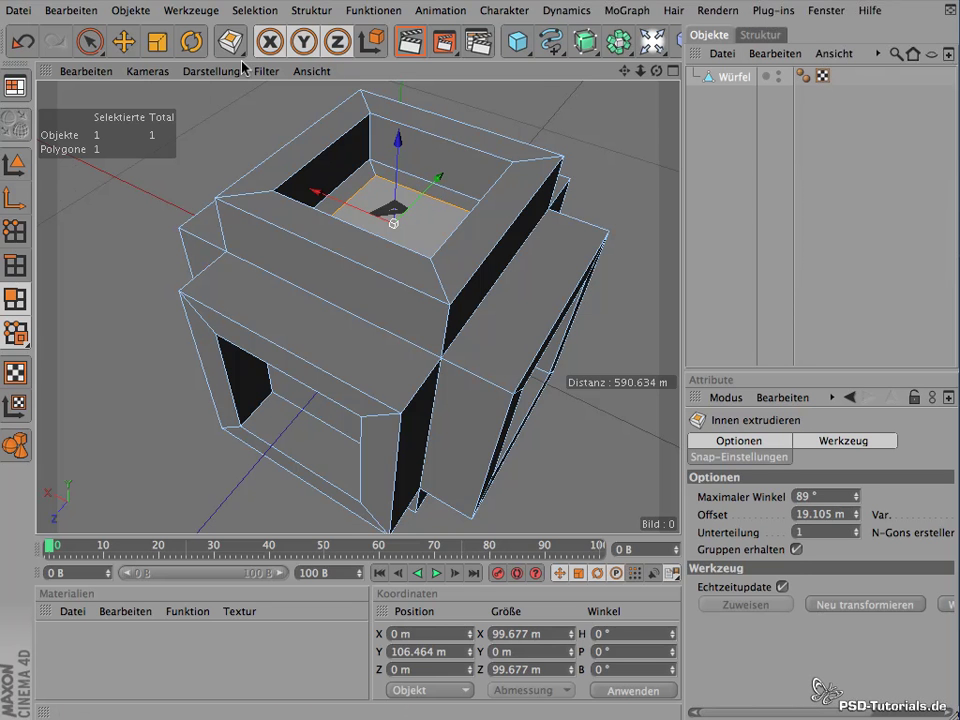
# - Extrude that top polygon upward into a column 48.512 m tall
pyautogui.click(305, 14)
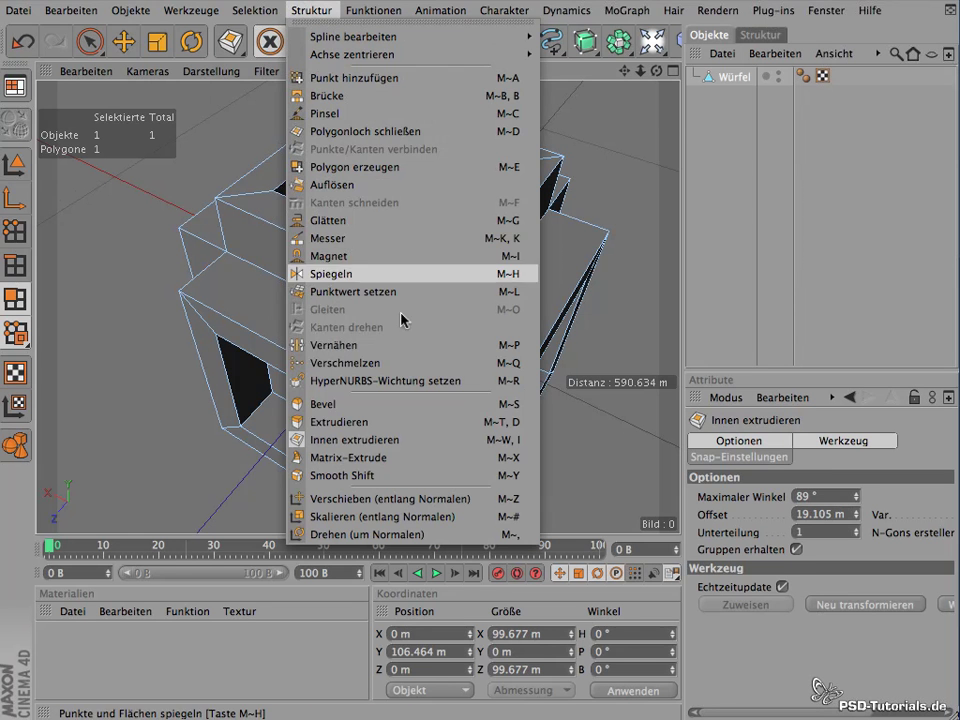
pyautogui.click(425, 427)
pyautogui.moveTo(172, 170); pyautogui.dragTo(900, 168)
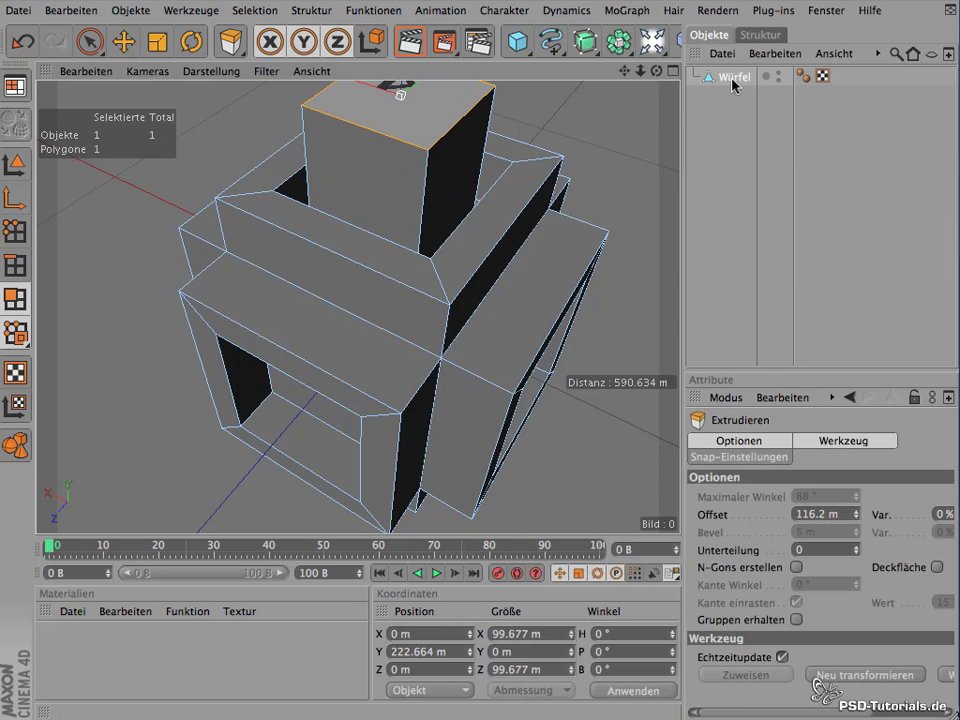
pyautogui.moveTo(660, 76)
pyautogui.mouseDown()
pyautogui.moveTo(578, 477)
pyautogui.moveTo(126, 181)
pyautogui.moveTo(90, 74)
pyautogui.mouseUp()
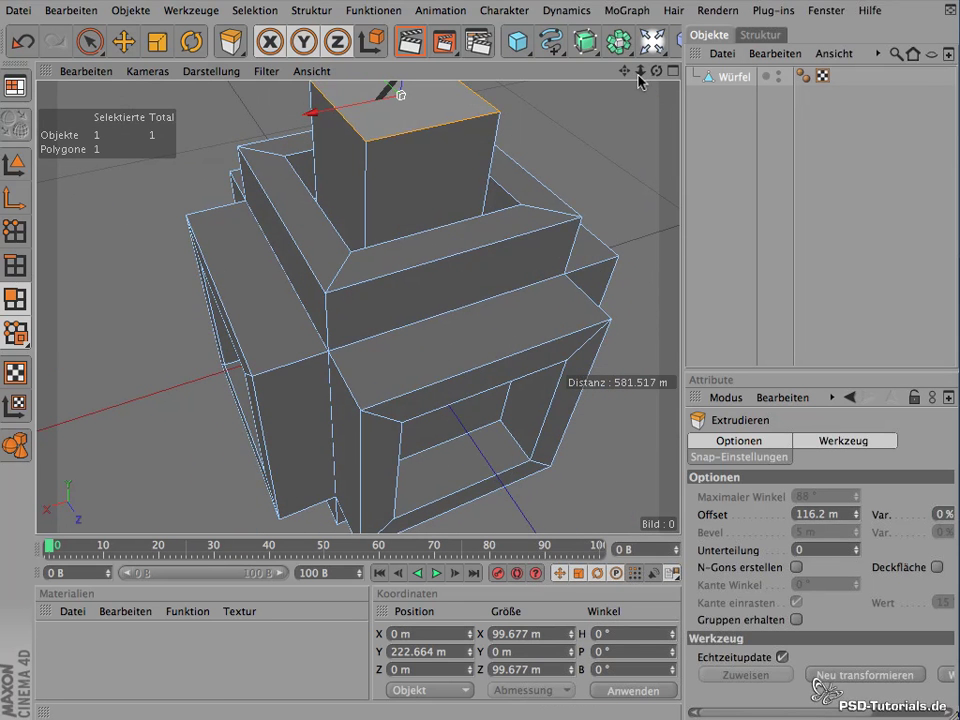
pyautogui.moveTo(541, 93)
pyautogui.mouseDown()
pyautogui.moveTo(613, 103)
pyautogui.moveTo(287, 190)
pyautogui.mouseUp()
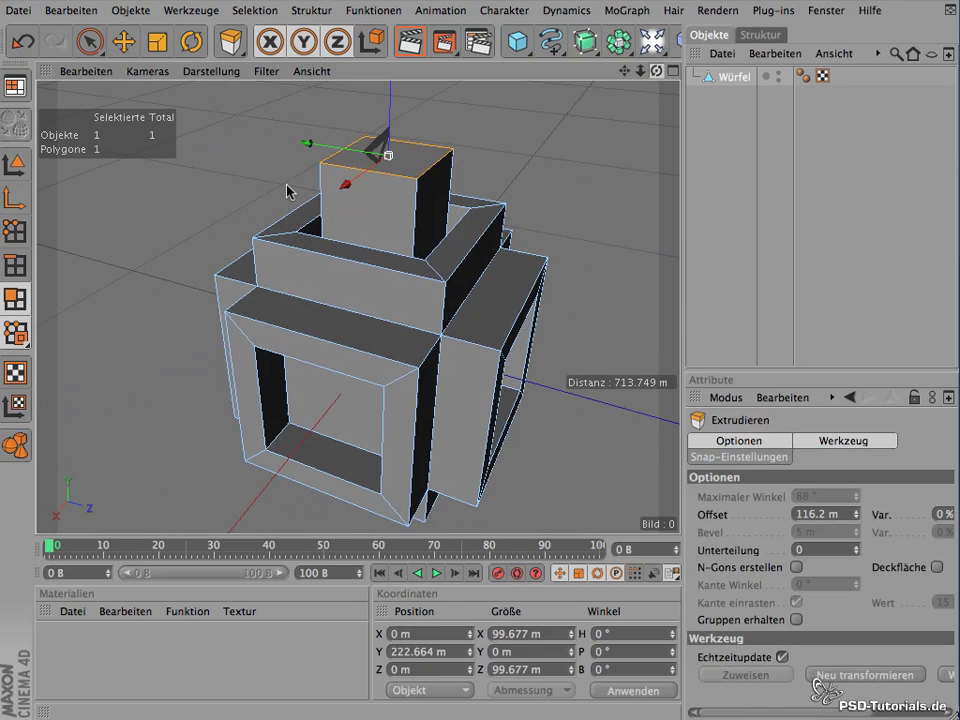
pyautogui.moveTo(287, 190); pyautogui.dragTo(514, 218)
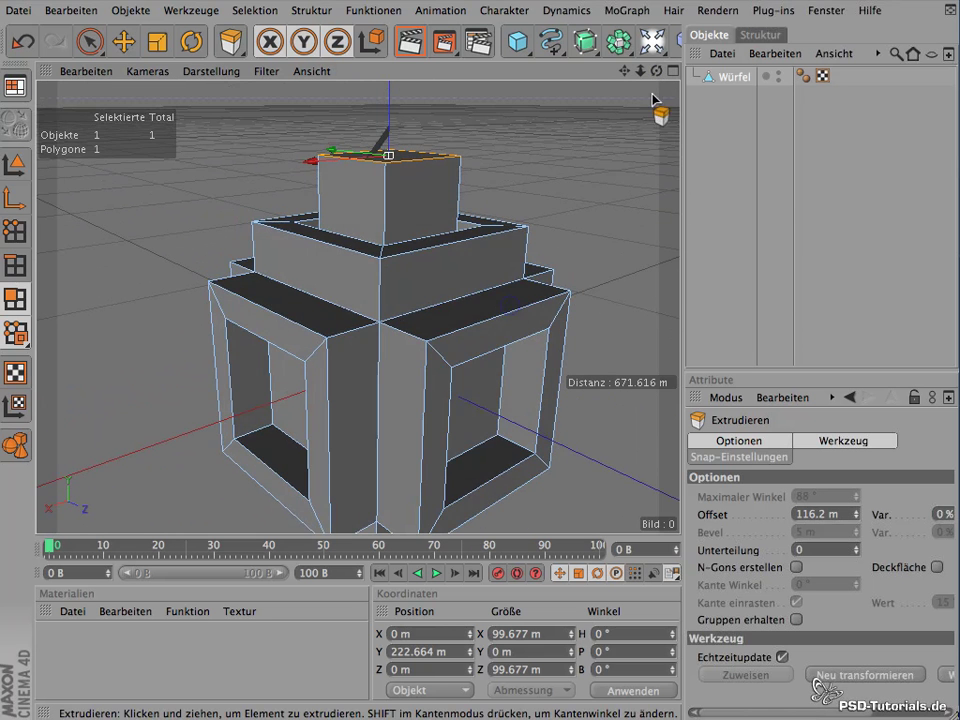
pyautogui.moveTo(641, 72); pyautogui.dragTo(540, 90)
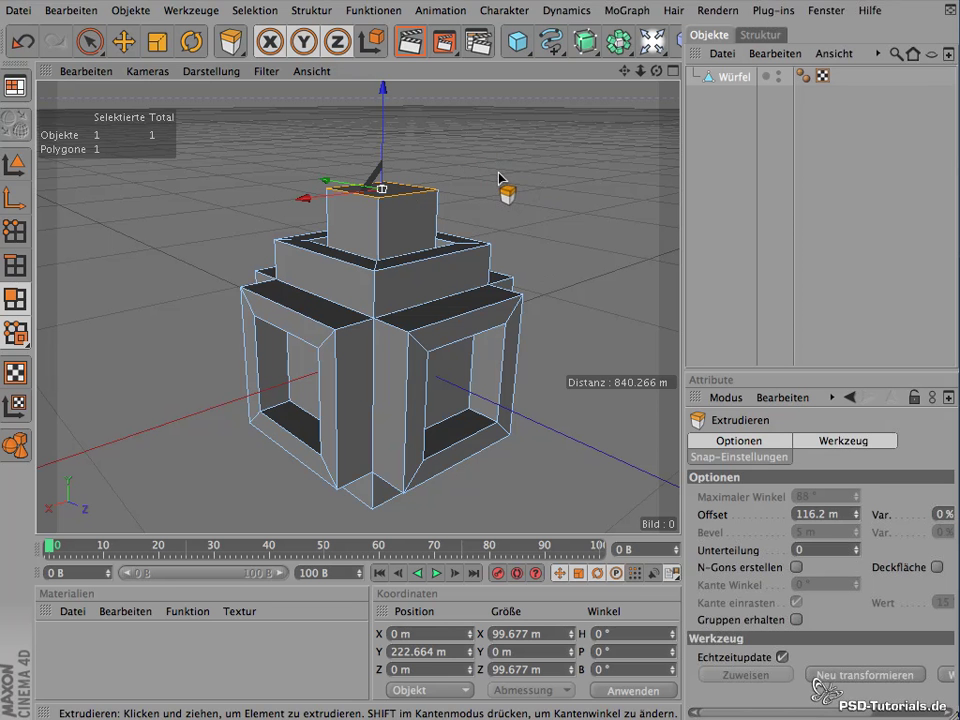
pyautogui.moveTo(499, 178); pyautogui.dragTo(543, 182)
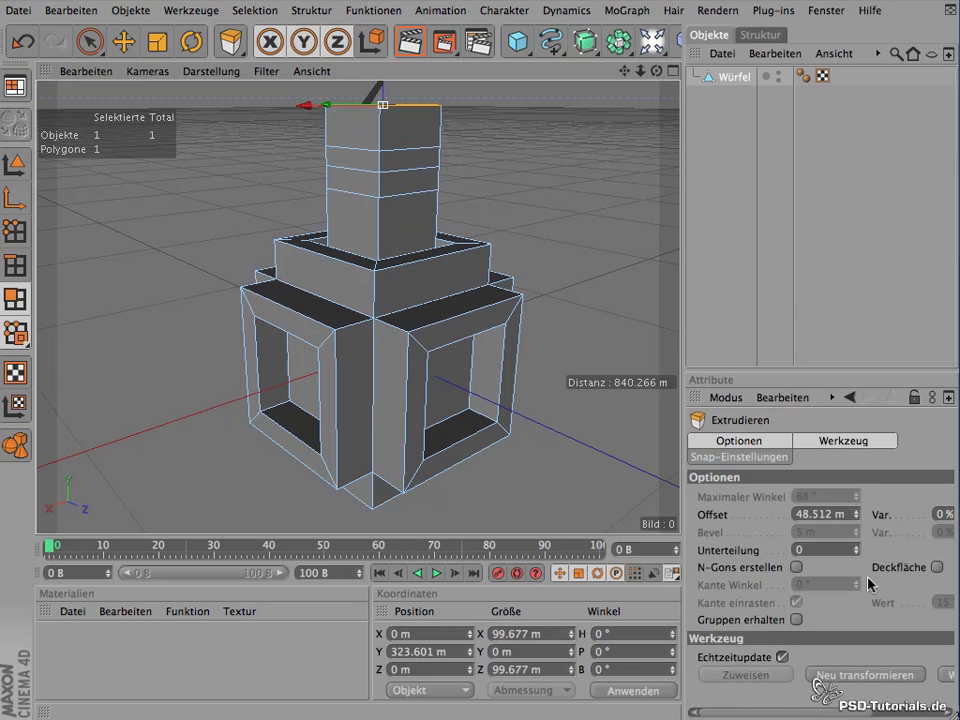
# - Set the column extrusion's Unterteilung to 5 subdivisions
pyautogui.moveTo(858, 553); pyautogui.dragTo(860, 546)
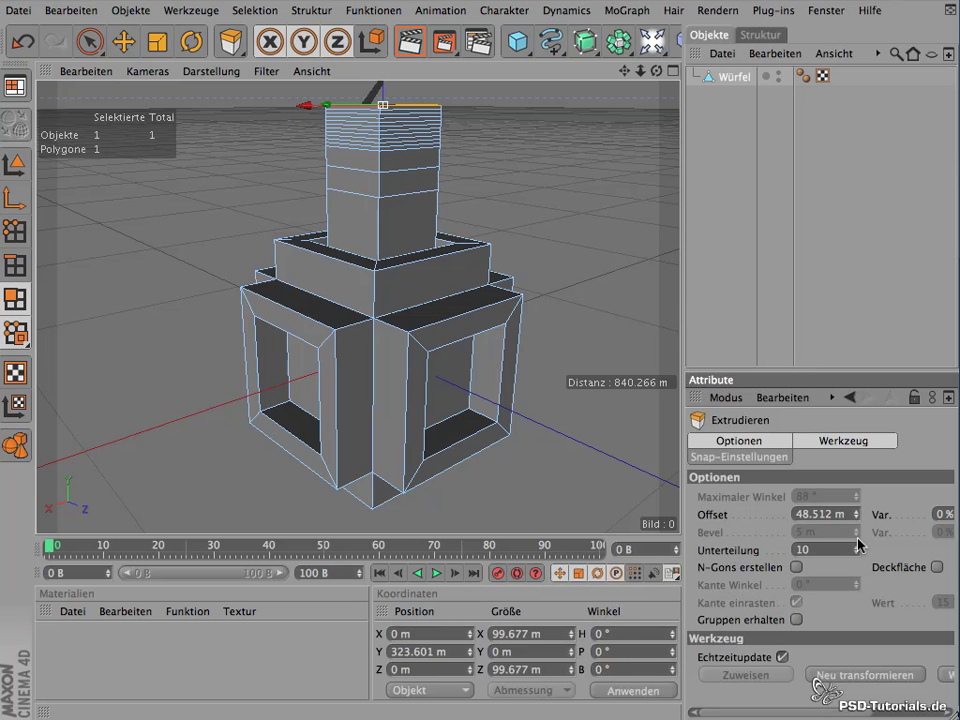
pyautogui.moveTo(858, 544); pyautogui.dragTo(858, 545)
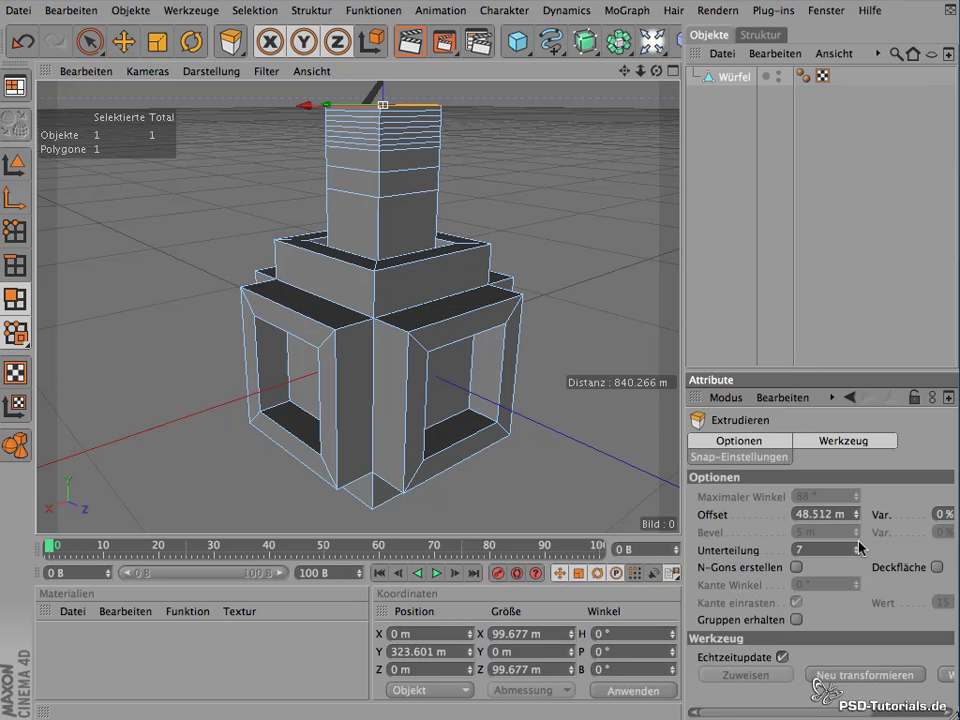
pyautogui.click(858, 546)
pyautogui.moveTo(858, 546); pyautogui.dragTo(858, 549)
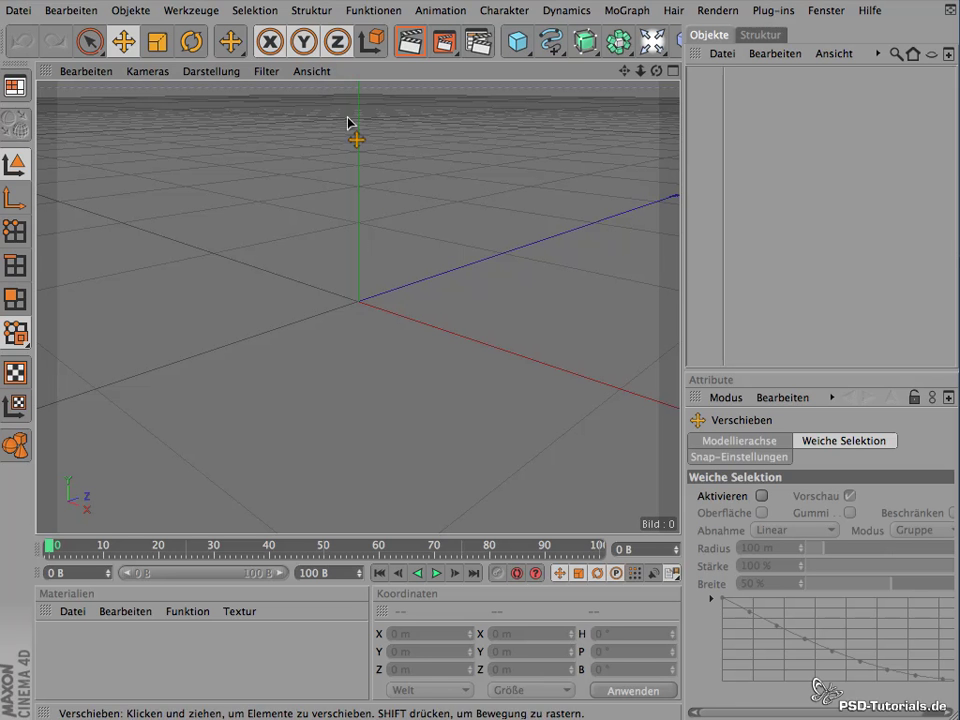
# - Dismiss the Struktur menu and bring up the primitive objects flyout
pyautogui.click(303, 12)
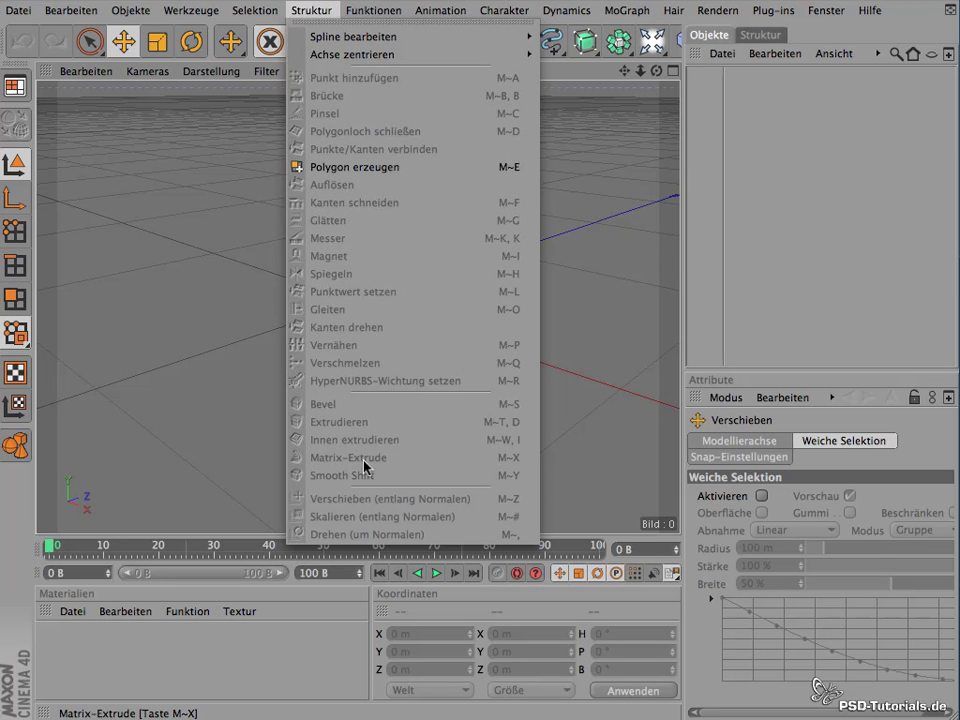
pyautogui.click(236, 453)
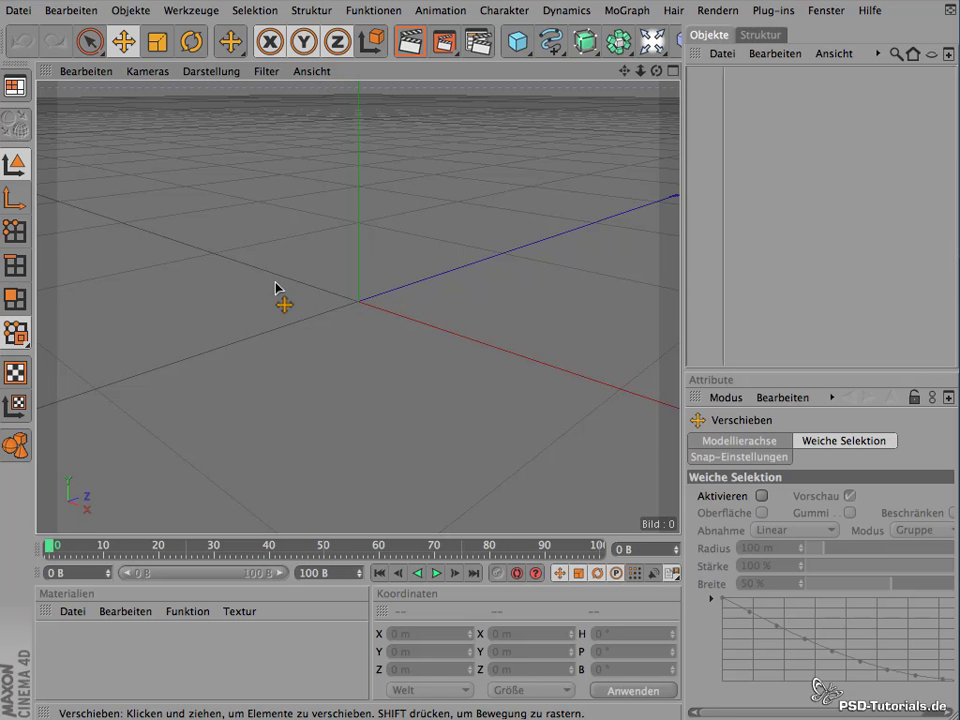
pyautogui.click(518, 47)
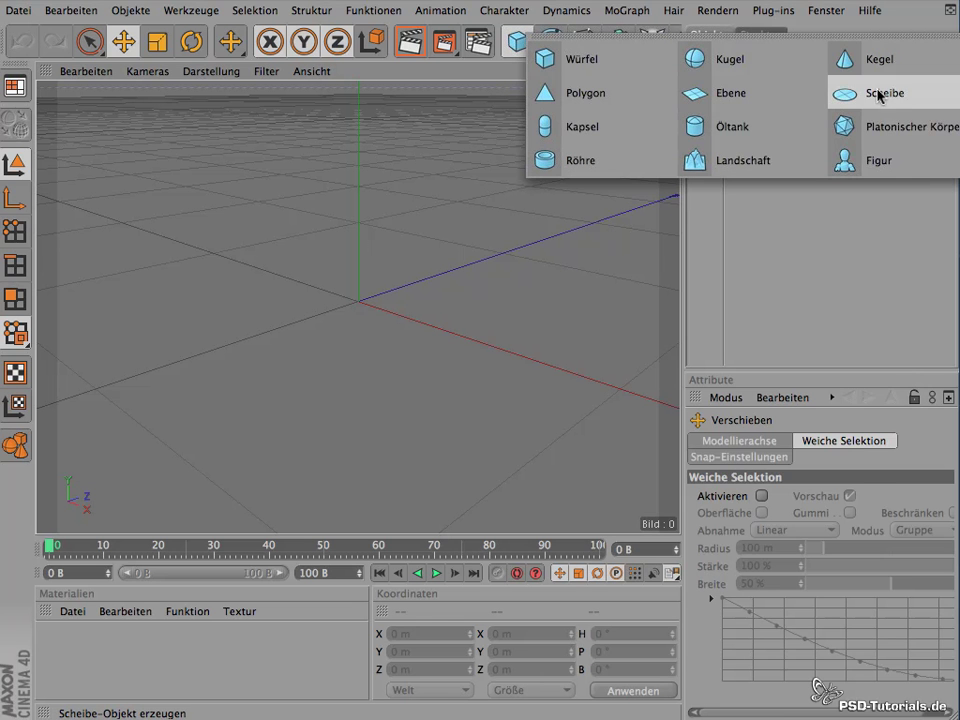
# - Add a Scheibe disc with 2 ring and 10 circumference segments, plus a Würfel cube
pyautogui.click(908, 97)
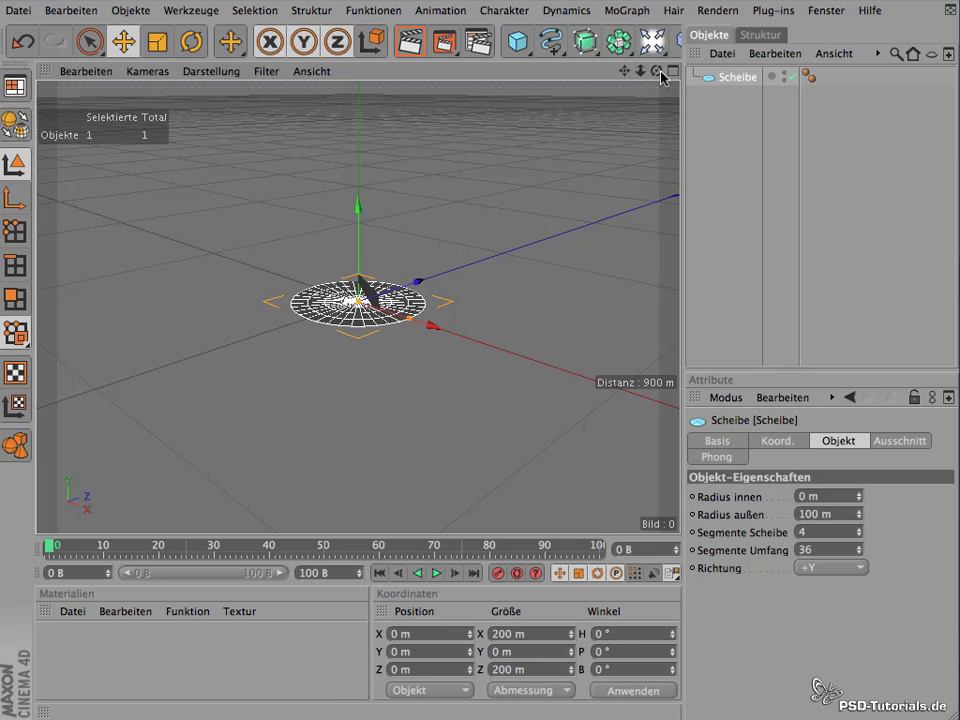
pyautogui.moveTo(661, 72)
pyautogui.mouseDown()
pyautogui.moveTo(677, 81)
pyautogui.moveTo(657, 110)
pyautogui.mouseUp()
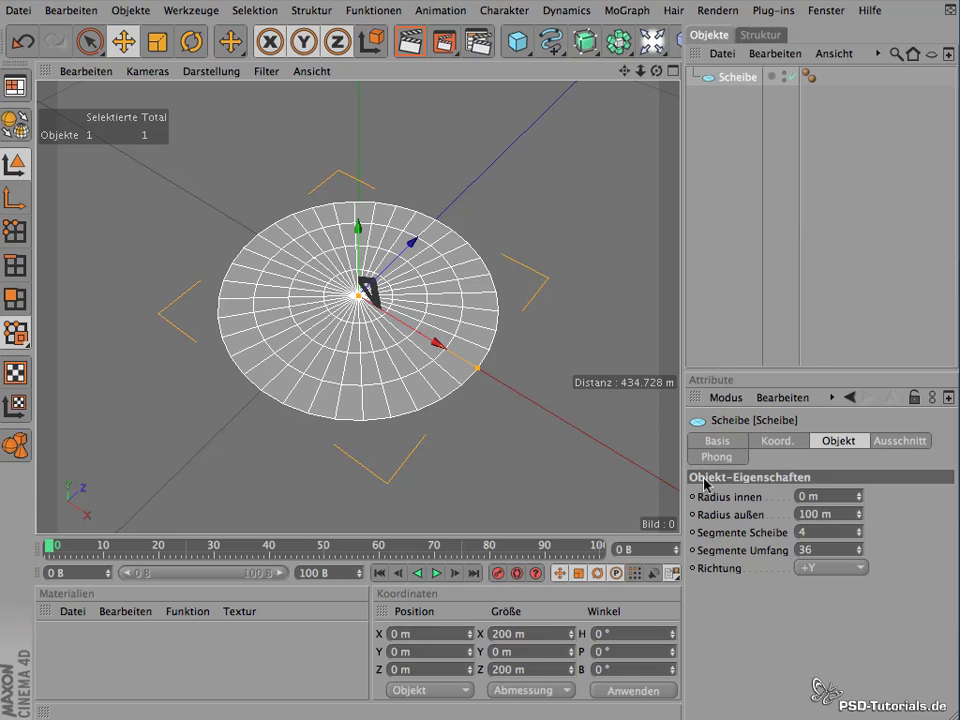
pyautogui.click(859, 535)
pyautogui.click(859, 535)
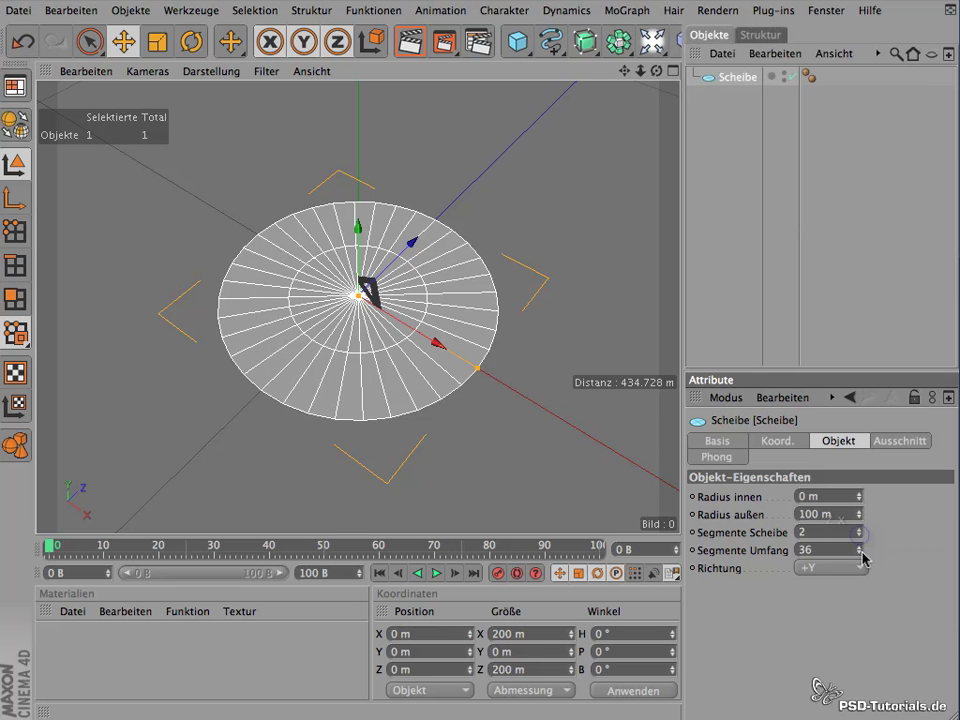
pyautogui.moveTo(859, 552); pyautogui.dragTo(862, 578)
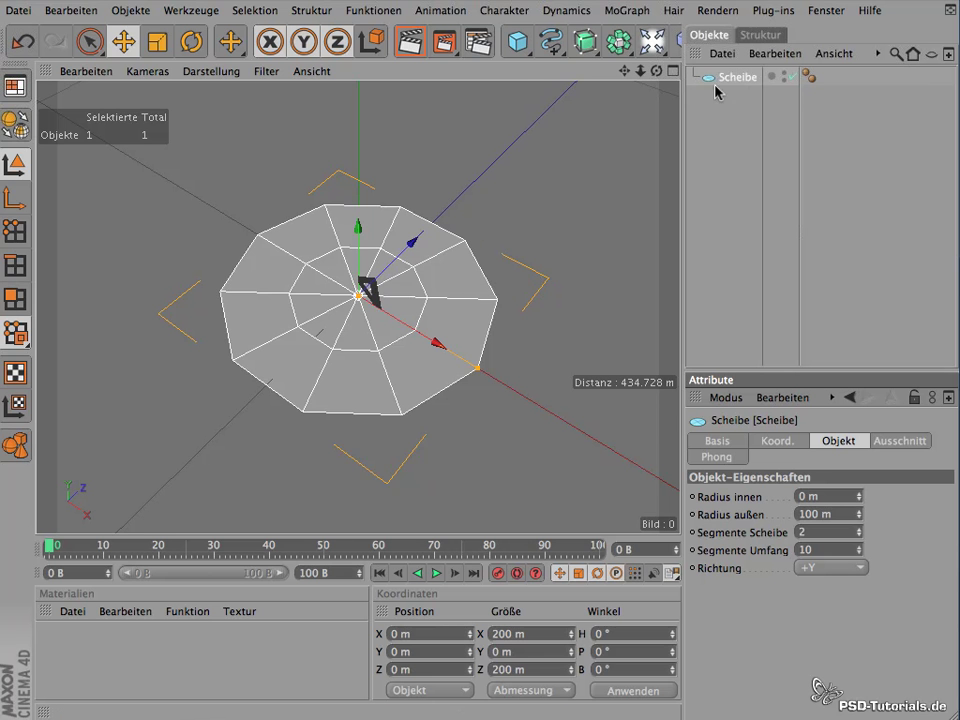
pyautogui.click(517, 42)
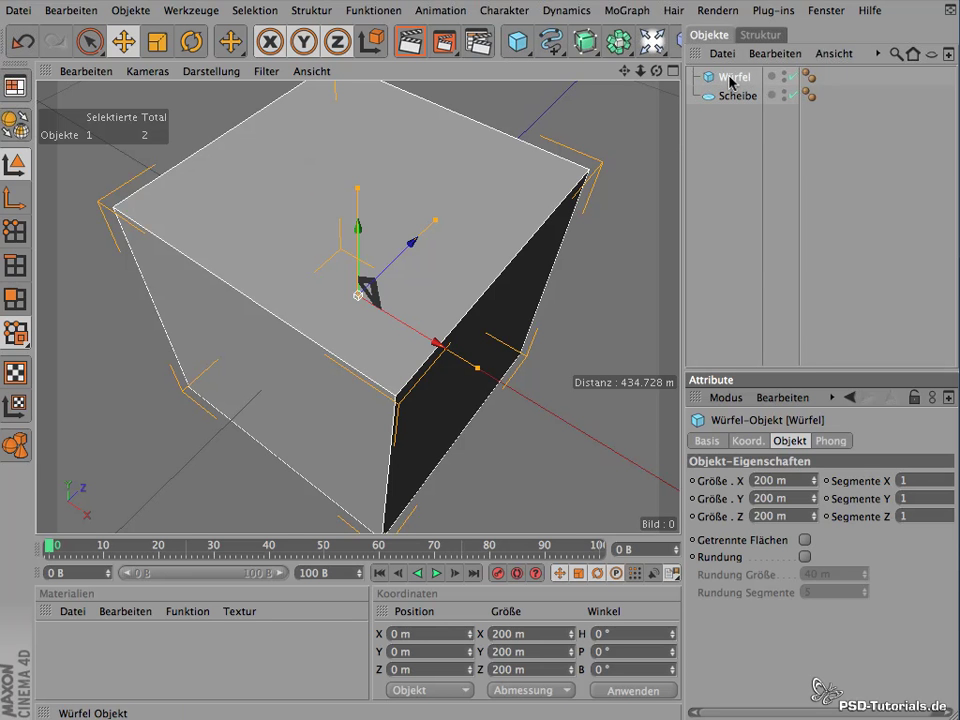
# - Delete the cube, make the Scheibe disc editable, and enter polygon editing mode
pyautogui.press('Delete')
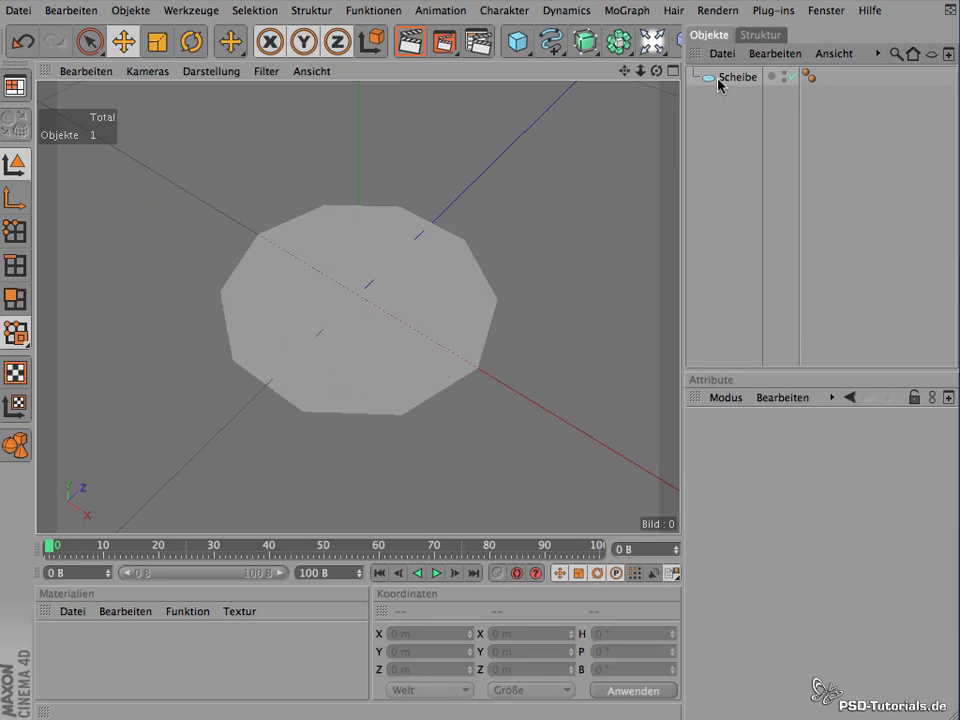
pyautogui.click(724, 80)
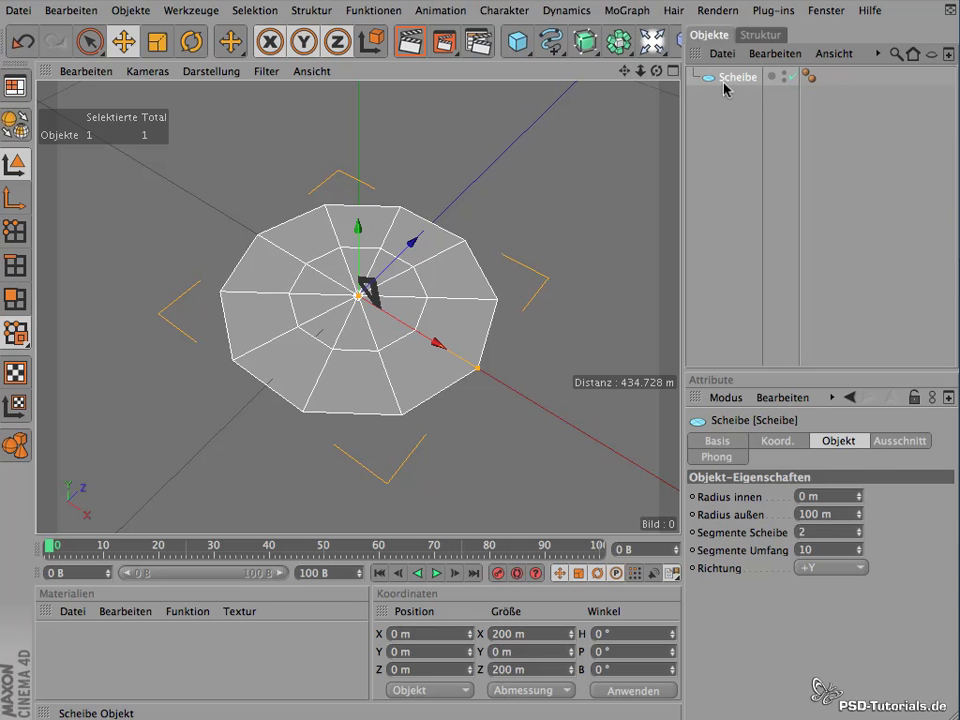
pyautogui.click(18, 122)
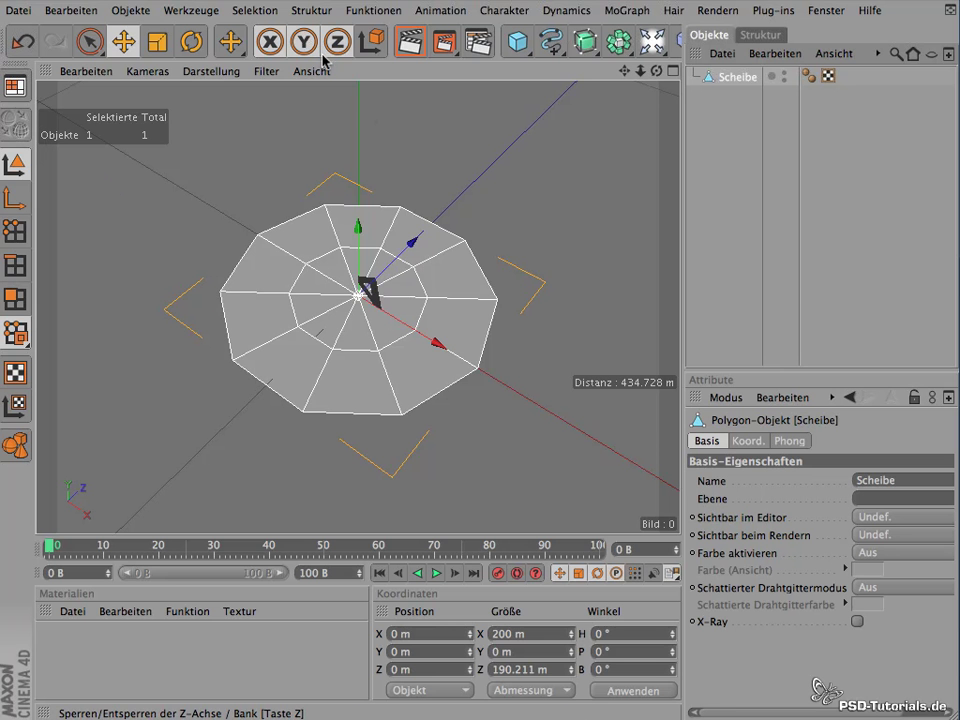
pyautogui.click(302, 12)
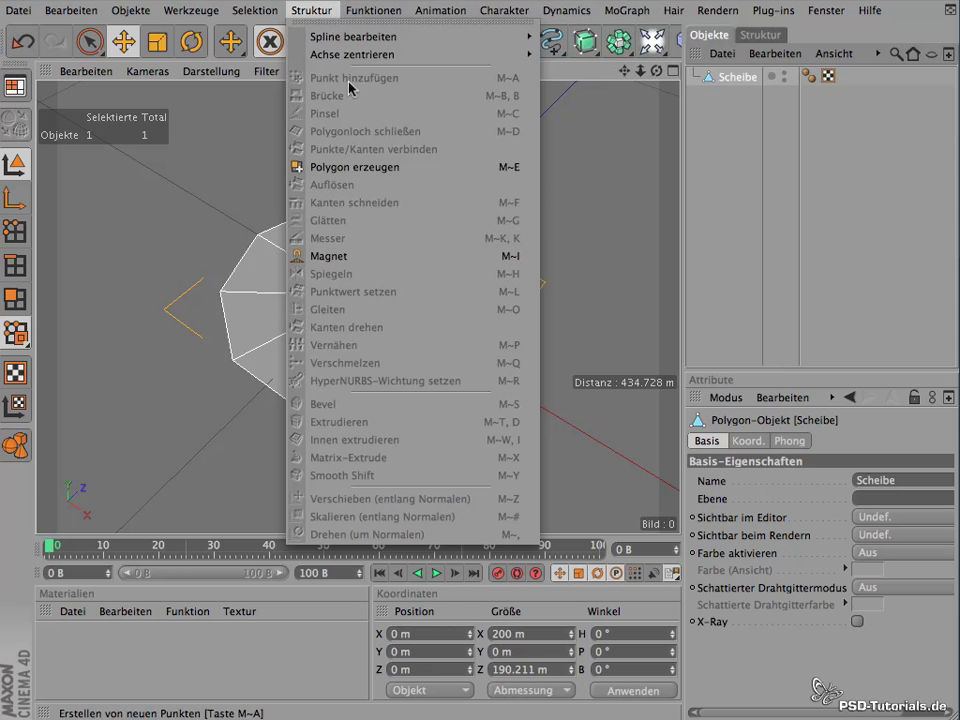
pyautogui.click(155, 420)
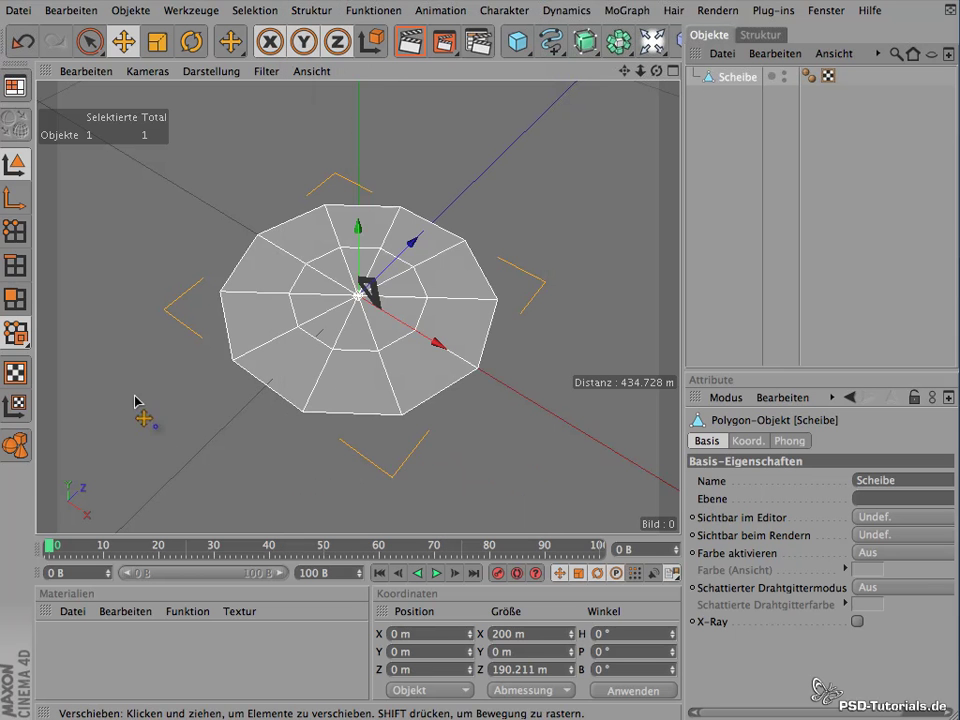
pyautogui.click(42, 318)
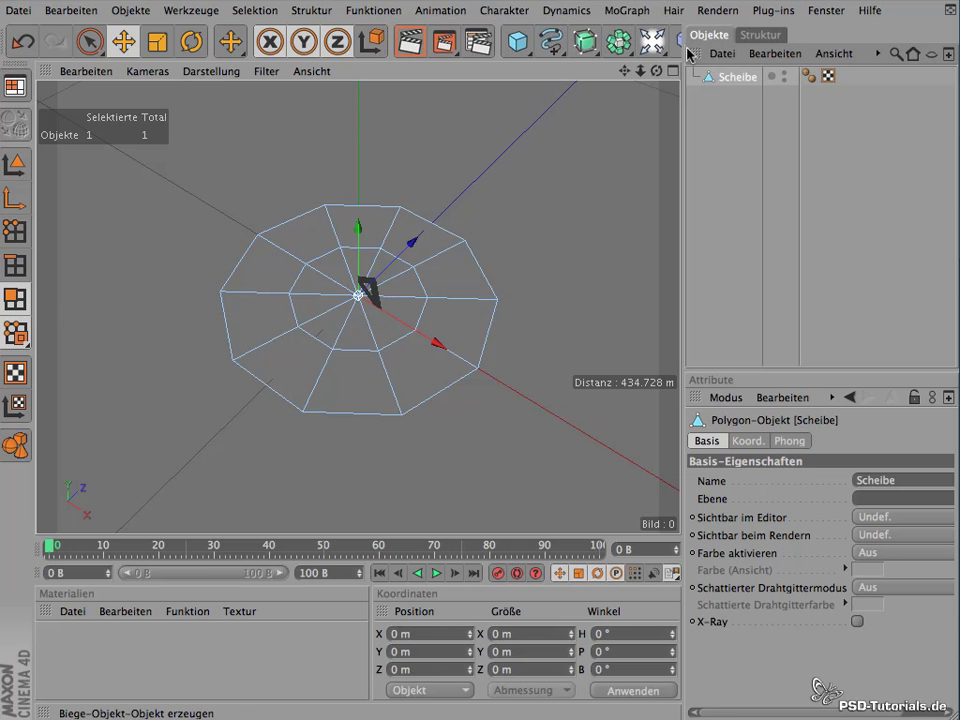
# - Reselect the Scheibe disc in polygon mode and bring up the Struktur commands
pyautogui.click(733, 87)
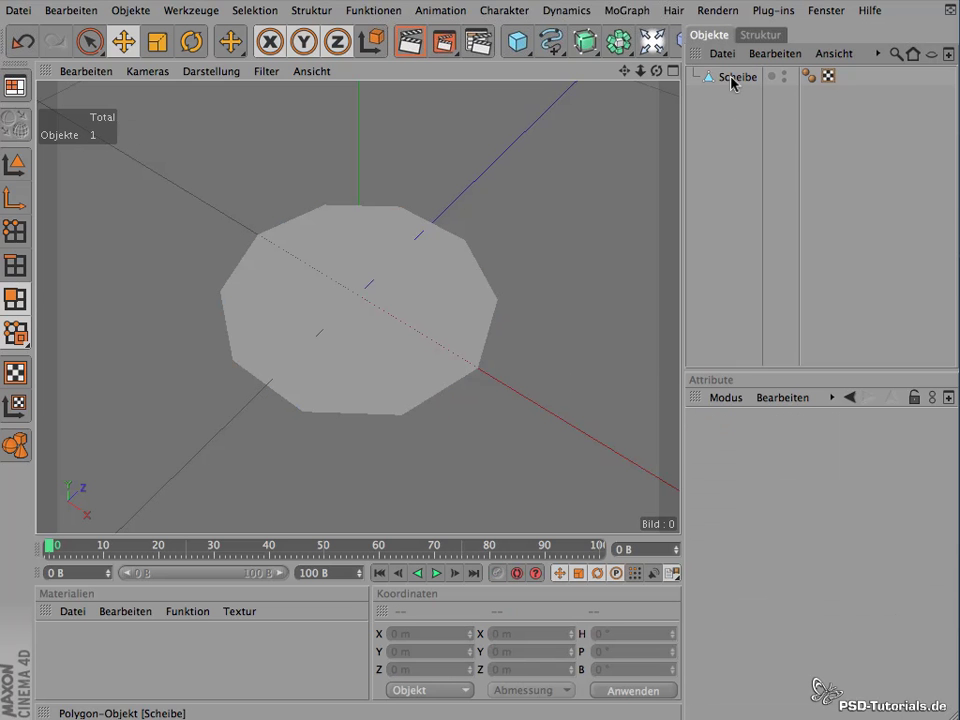
pyautogui.click(733, 82)
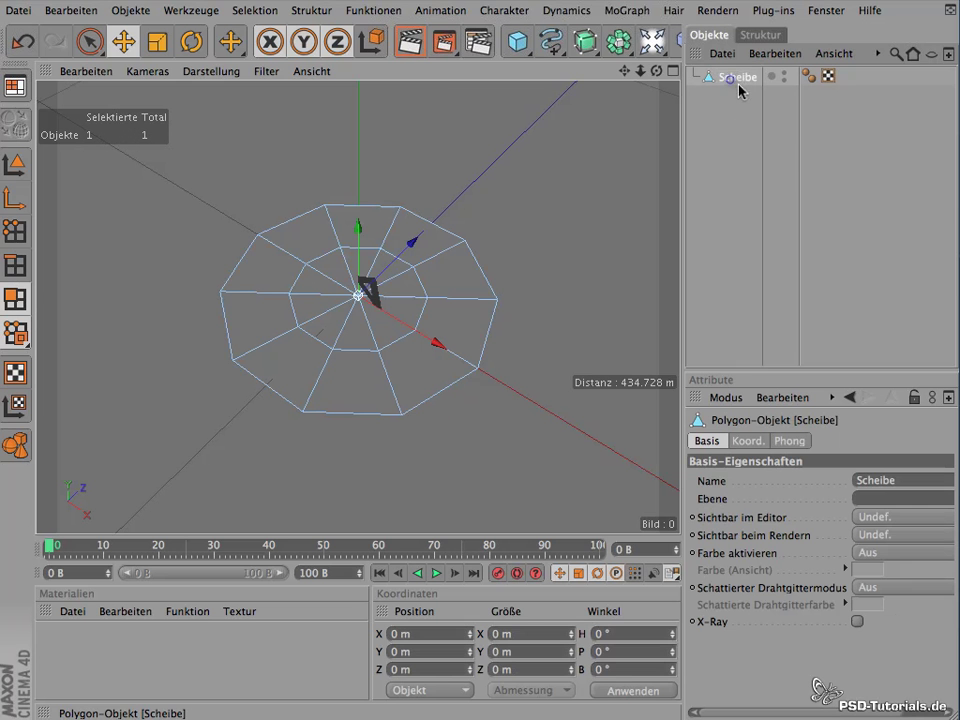
pyautogui.click(12, 300)
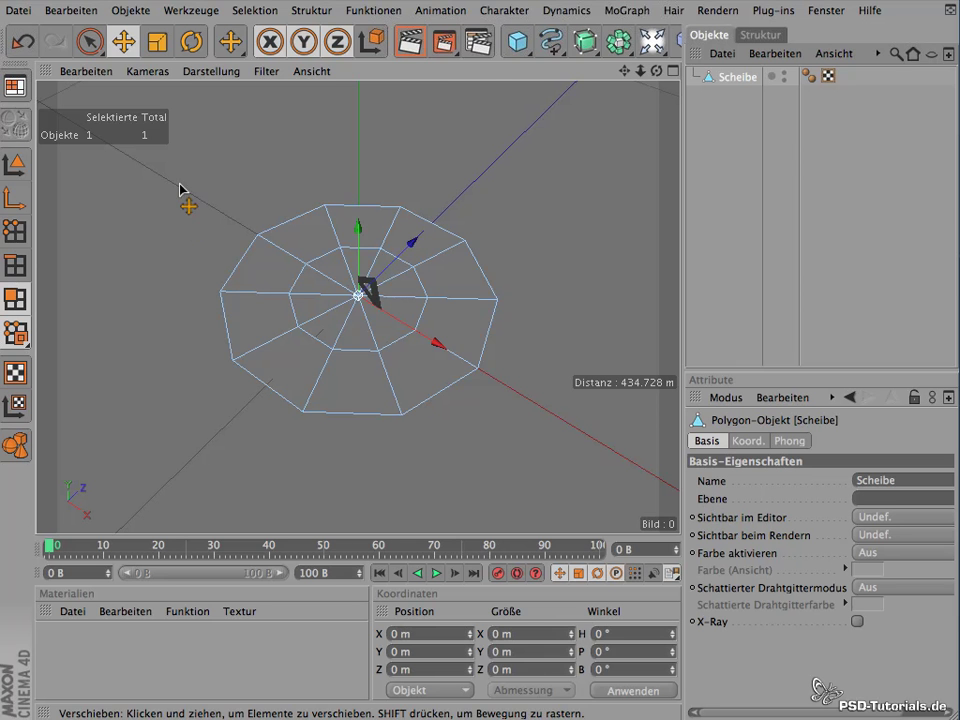
pyautogui.click(301, 13)
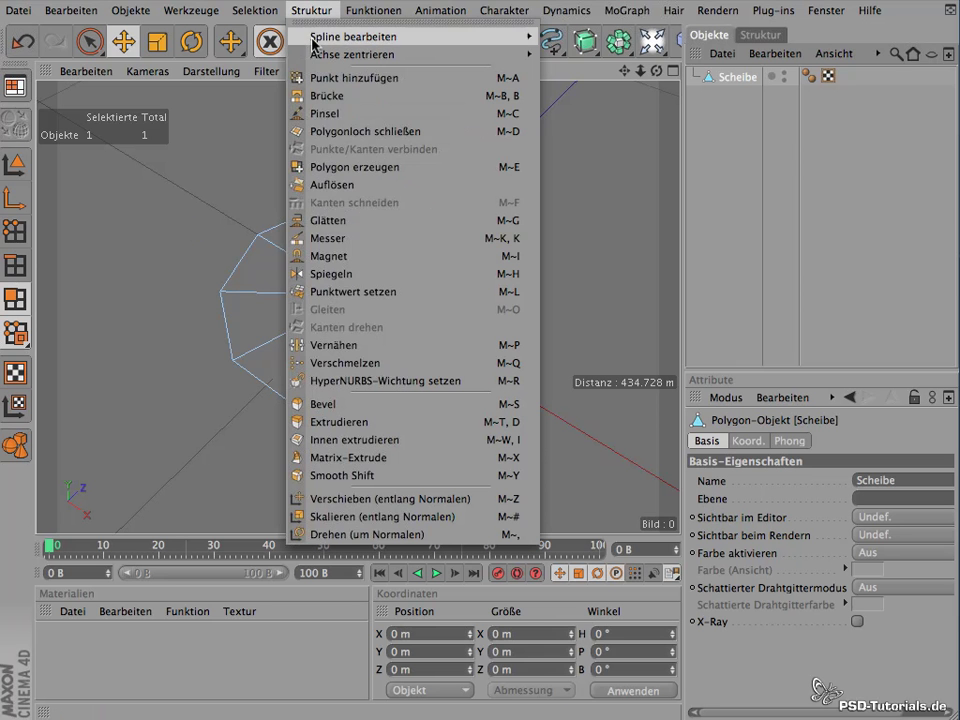
# - Activate Matrix-Extrude on the disc, undo a trial extrusion, and widen the side panels
pyautogui.click(446, 462)
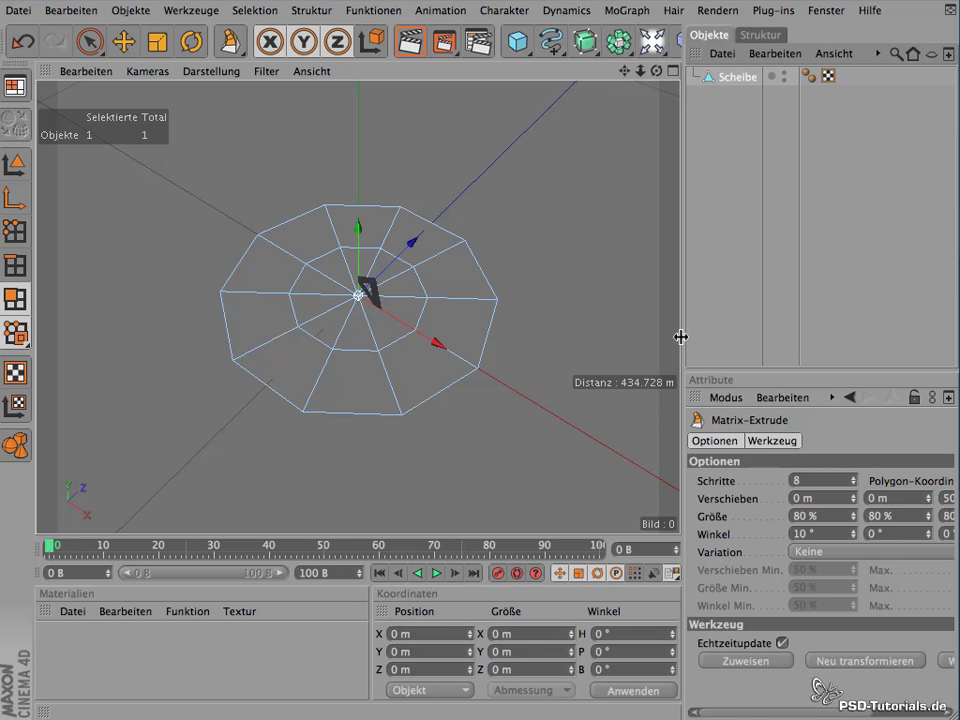
pyautogui.moveTo(677, 340); pyautogui.dragTo(670, 340)
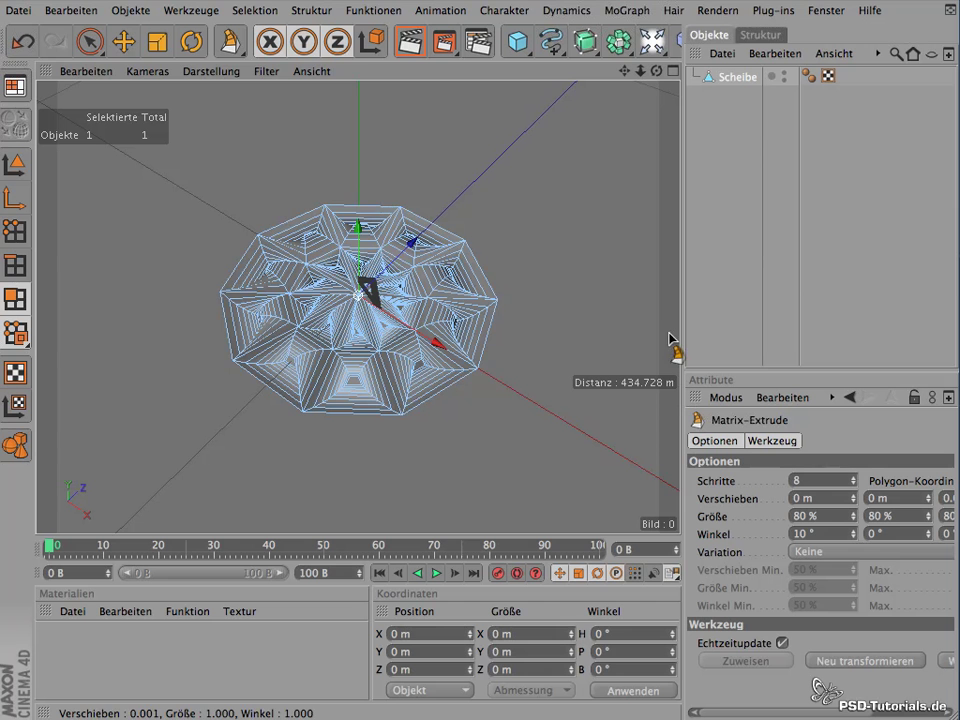
pyautogui.hotkey('ctrl', 'z')
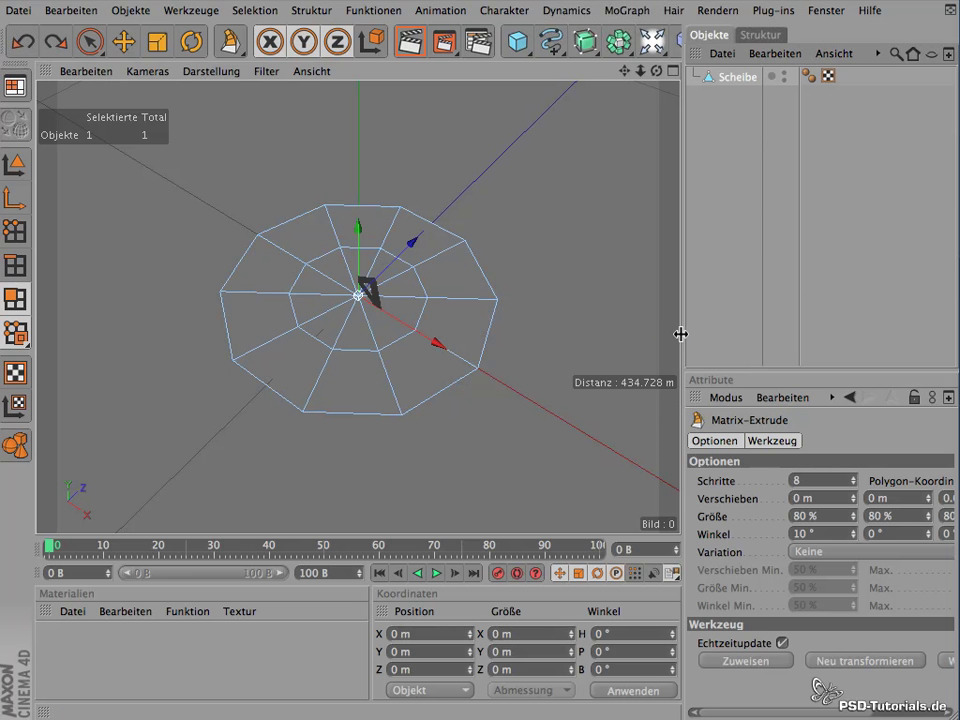
pyautogui.moveTo(680, 333); pyautogui.dragTo(600, 348)
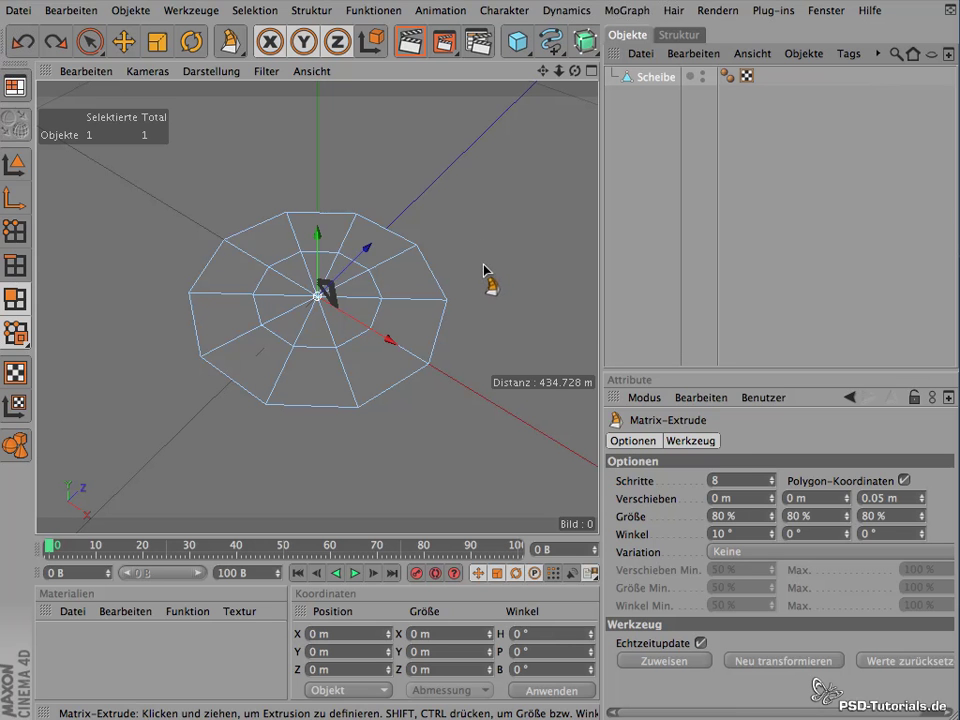
# - Matrix-extrude the disc's polygons into 8-step spiky branches shifted 5.126 m
pyautogui.moveTo(478, 270)
pyautogui.mouseDown()
pyautogui.moveTo(485, 277)
pyautogui.moveTo(591, 249)
pyautogui.mouseUp()
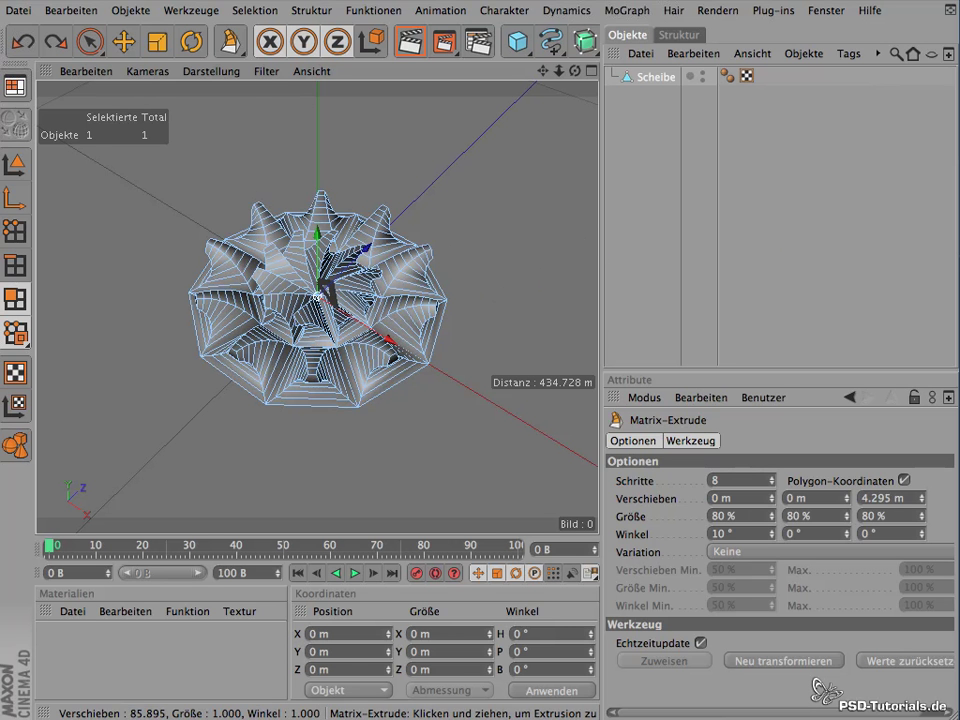
pyautogui.moveTo(591, 249); pyautogui.dragTo(650, 240)
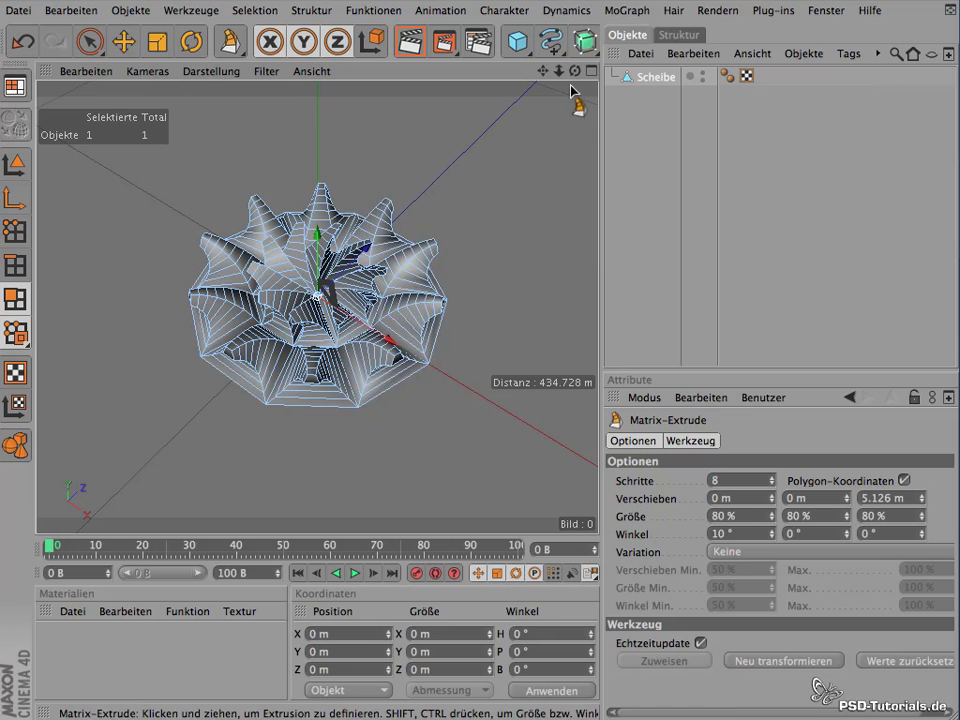
pyautogui.moveTo(575, 71)
pyautogui.mouseDown()
pyautogui.moveTo(619, 275)
pyautogui.moveTo(233, 161)
pyautogui.moveTo(302, 151)
pyautogui.moveTo(351, 86)
pyautogui.moveTo(481, 13)
pyautogui.moveTo(534, 261)
pyautogui.moveTo(548, 386)
pyautogui.moveTo(272, 400)
pyautogui.moveTo(135, 321)
pyautogui.moveTo(125, 152)
pyautogui.moveTo(176, 131)
pyautogui.moveTo(270, 126)
pyautogui.moveTo(211, 167)
pyautogui.moveTo(236, 118)
pyautogui.moveTo(380, 106)
pyautogui.mouseUp()
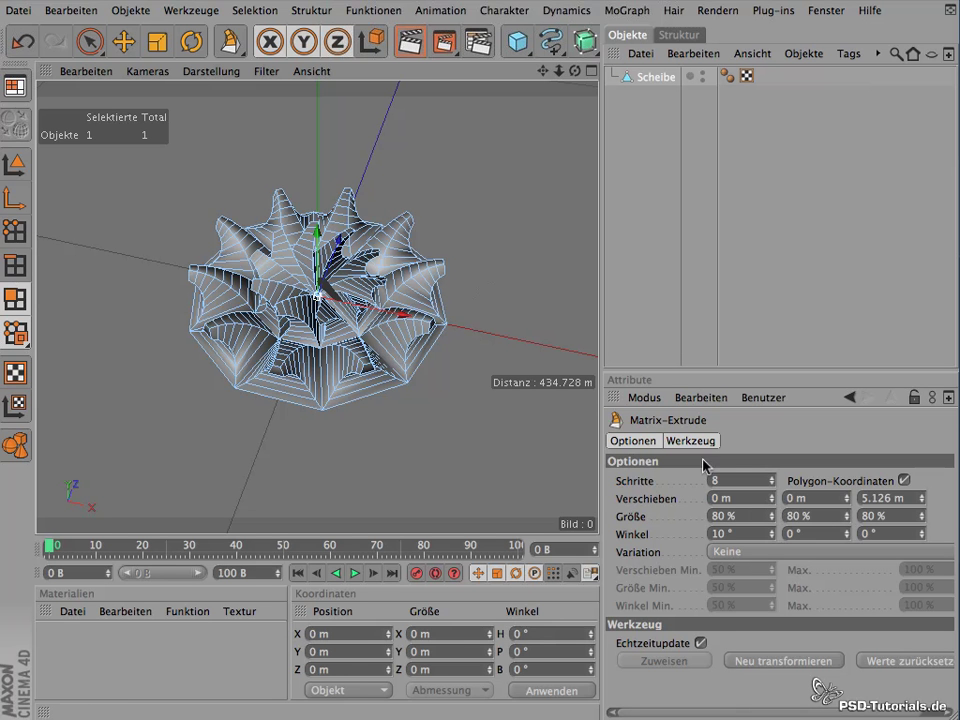
# - Set the Matrix-Extrude step count to 18 and check the sculpture from the side and above
pyautogui.click(773, 485)
pyautogui.click(773, 485)
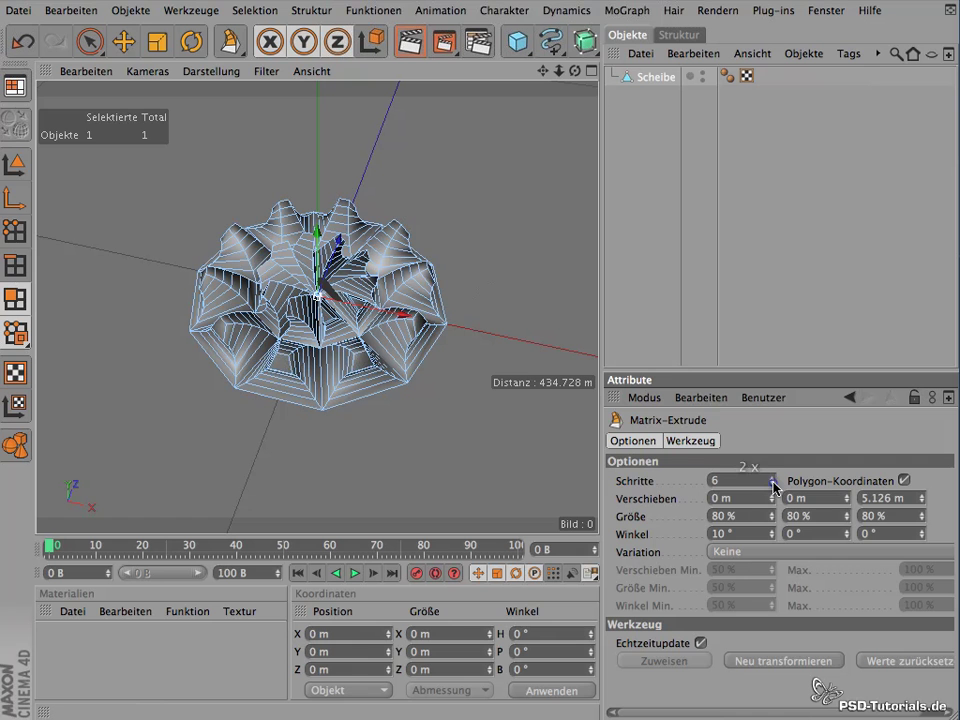
pyautogui.moveTo(776, 487); pyautogui.dragTo(768, 471)
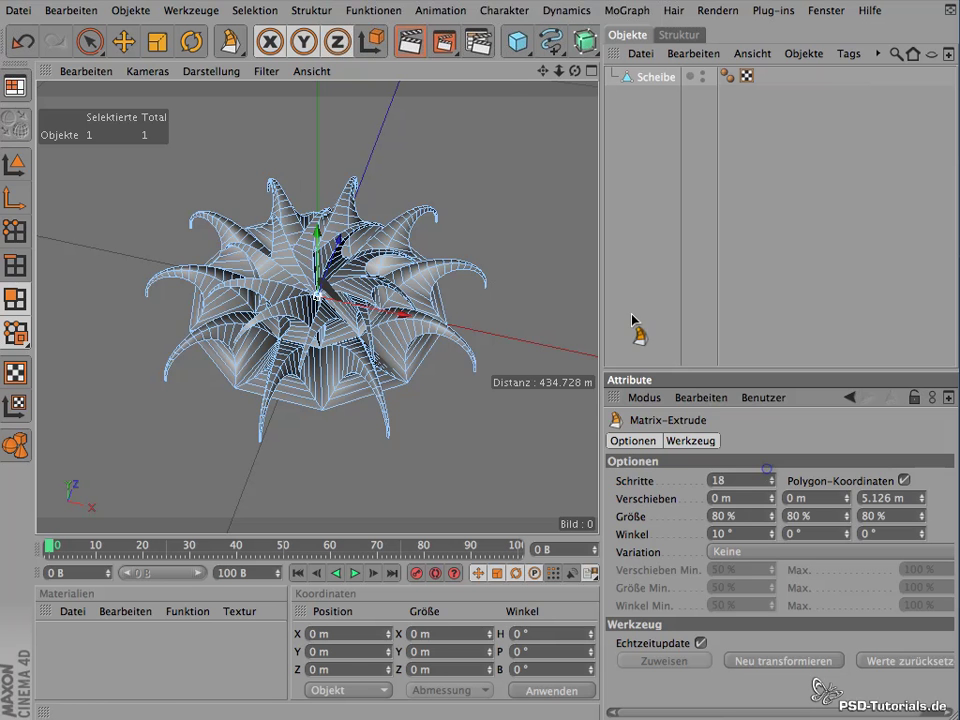
pyautogui.moveTo(578, 76); pyautogui.dragTo(490, 272)
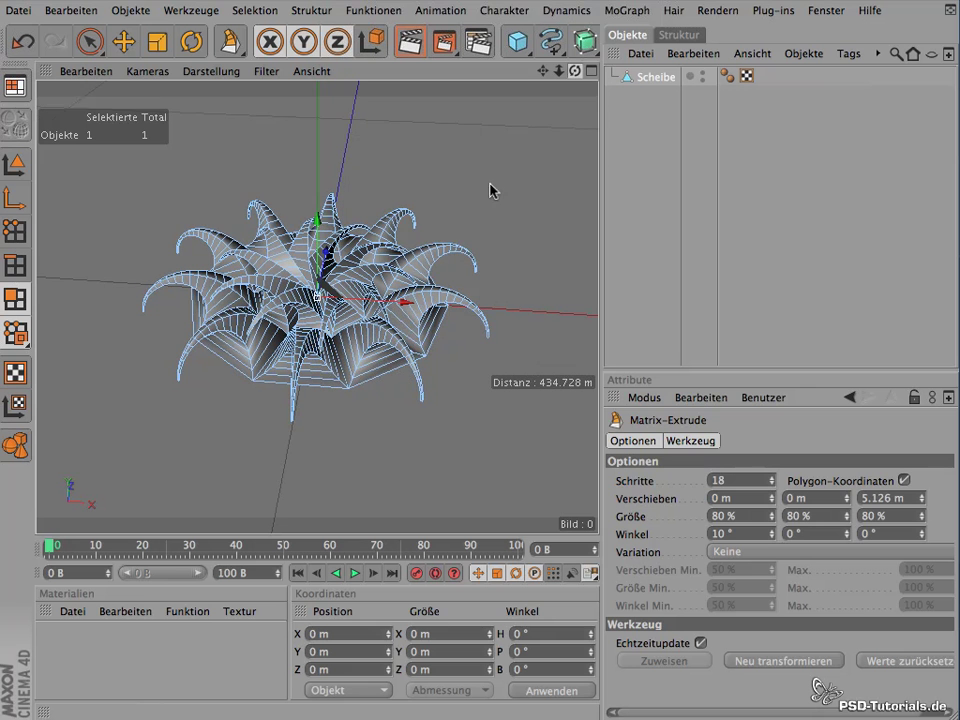
pyautogui.moveTo(490, 272); pyautogui.dragTo(491, 189)
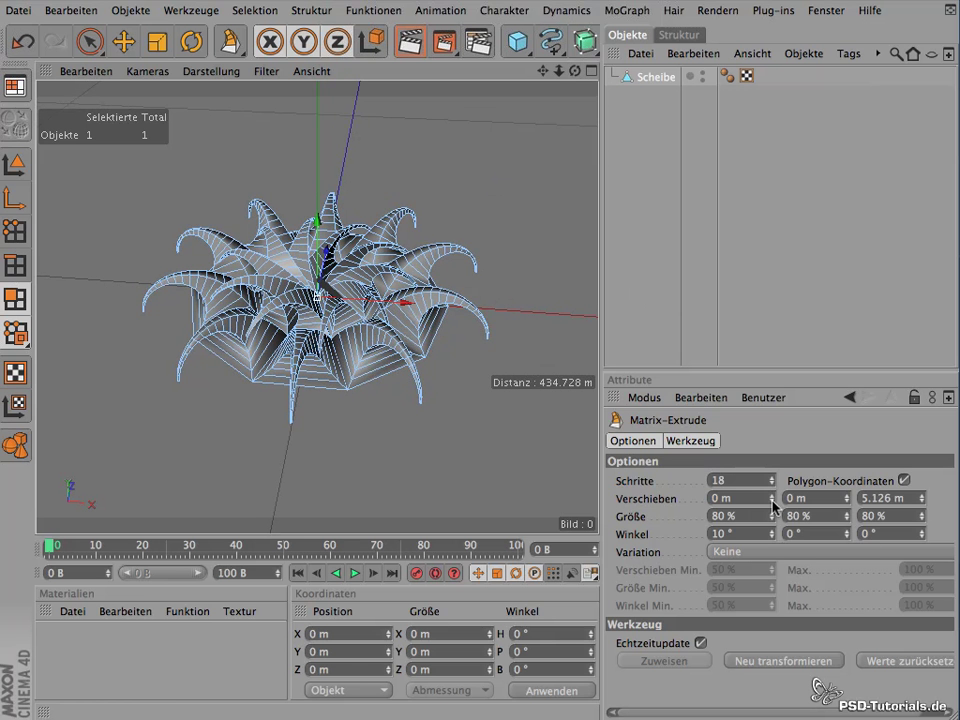
# - Set the Matrix-Extrude offsets to 5.6 m, -3.2 m and 8.826 m
pyautogui.moveTo(774, 507)
pyautogui.mouseDown()
pyautogui.moveTo(746, 443)
pyautogui.moveTo(754, 456)
pyautogui.moveTo(755, 446)
pyautogui.mouseUp()
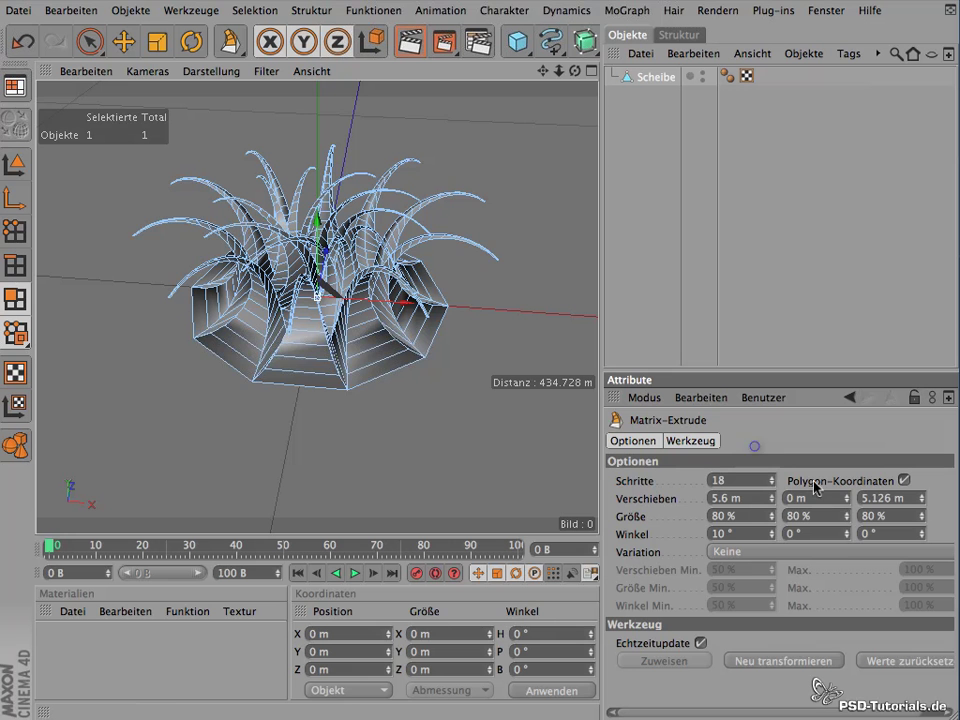
pyautogui.moveTo(848, 498)
pyautogui.mouseDown()
pyautogui.moveTo(831, 465)
pyautogui.moveTo(846, 533)
pyautogui.mouseUp()
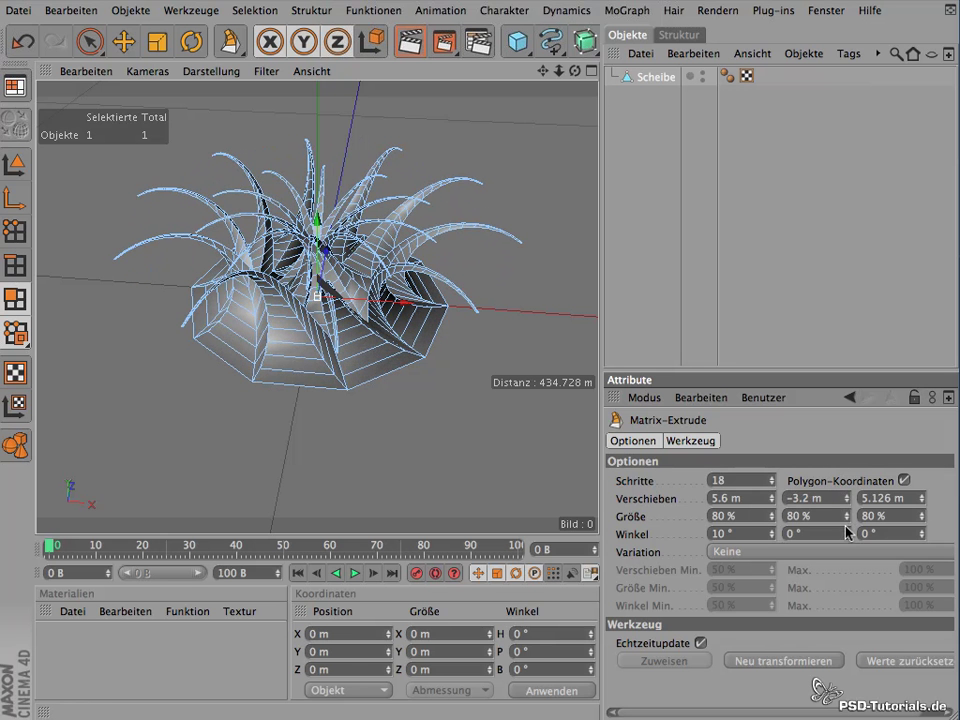
pyautogui.moveTo(925, 503)
pyautogui.mouseDown()
pyautogui.moveTo(908, 515)
pyautogui.moveTo(909, 486)
pyautogui.moveTo(840, 392)
pyautogui.moveTo(872, 462)
pyautogui.mouseUp()
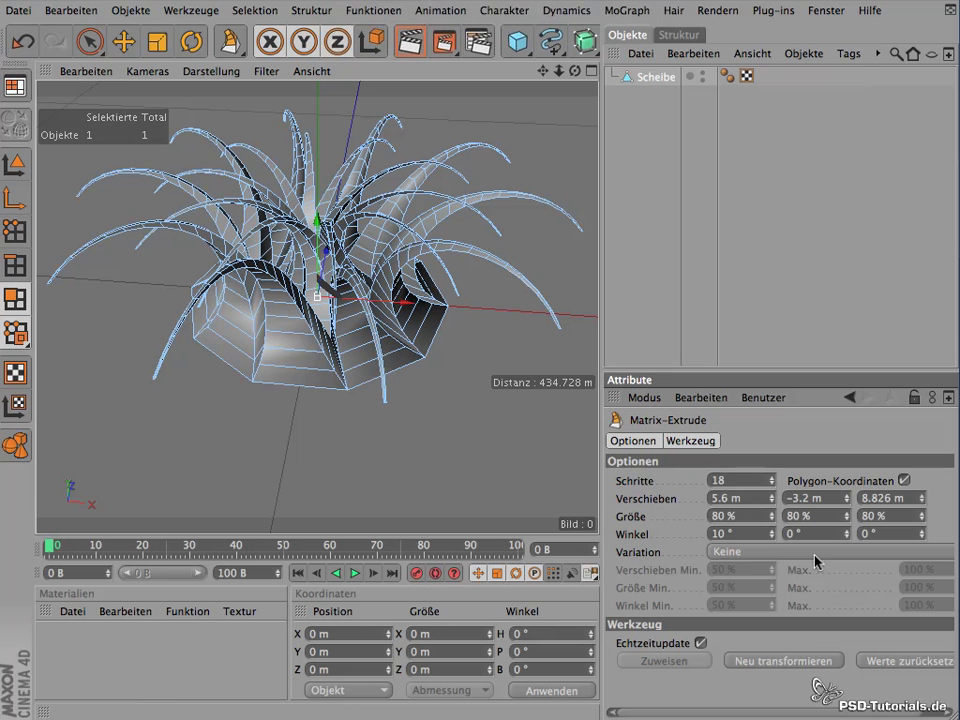
# - Raise the Matrix-Extrude X and Y sizes to about 84%
pyautogui.moveTo(773, 520); pyautogui.dragTo(773, 524)
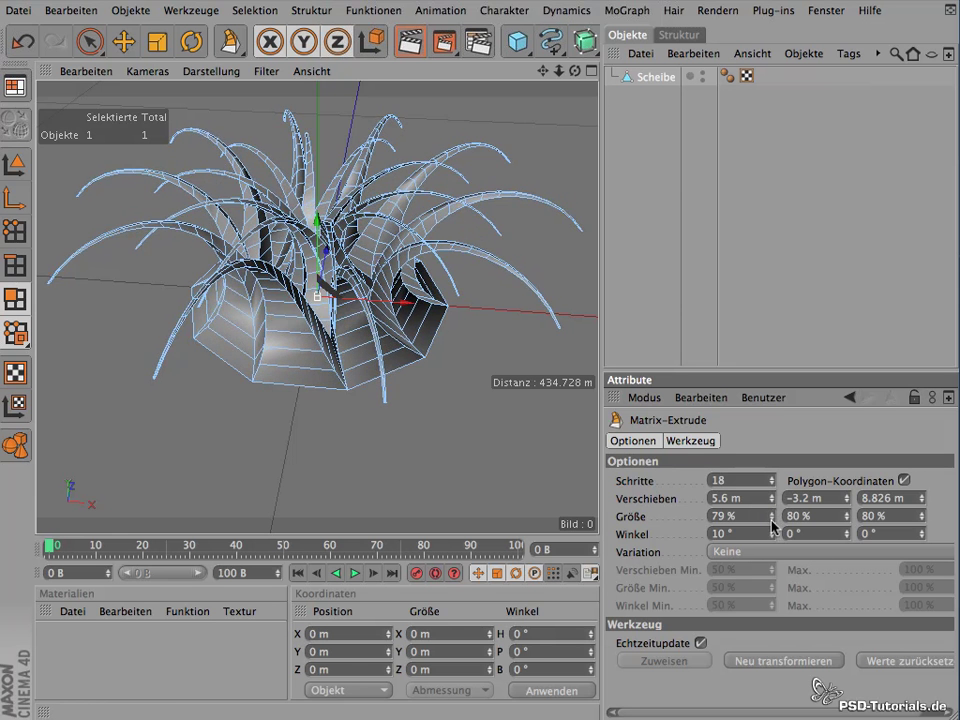
pyautogui.moveTo(559, 71)
pyautogui.mouseDown()
pyautogui.moveTo(671, 106)
pyautogui.moveTo(692, 148)
pyautogui.mouseUp()
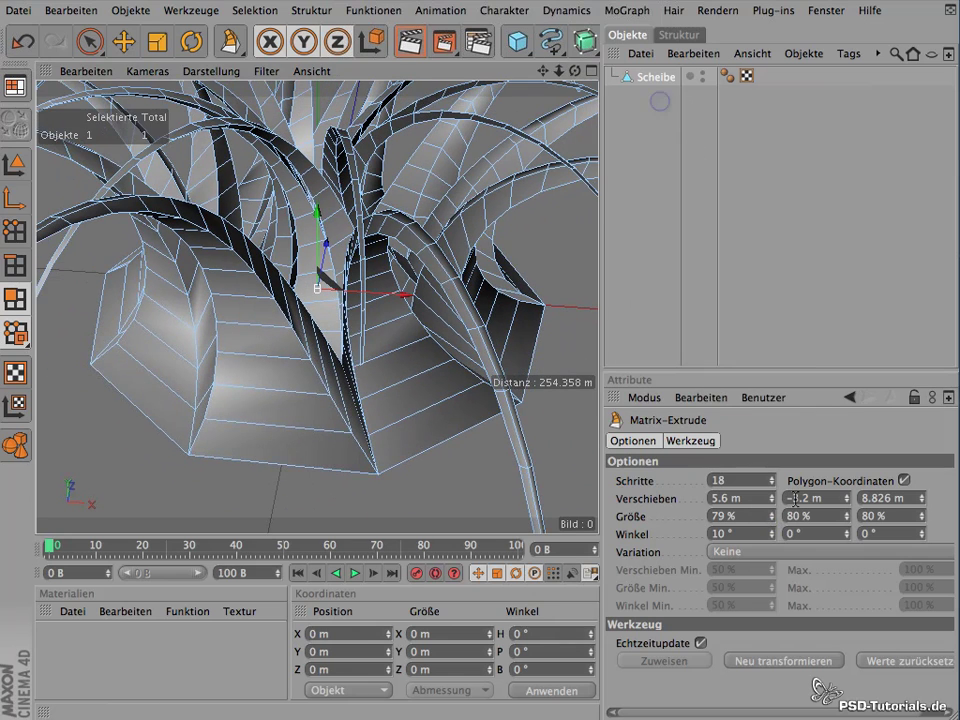
pyautogui.moveTo(773, 518); pyautogui.dragTo(765, 513)
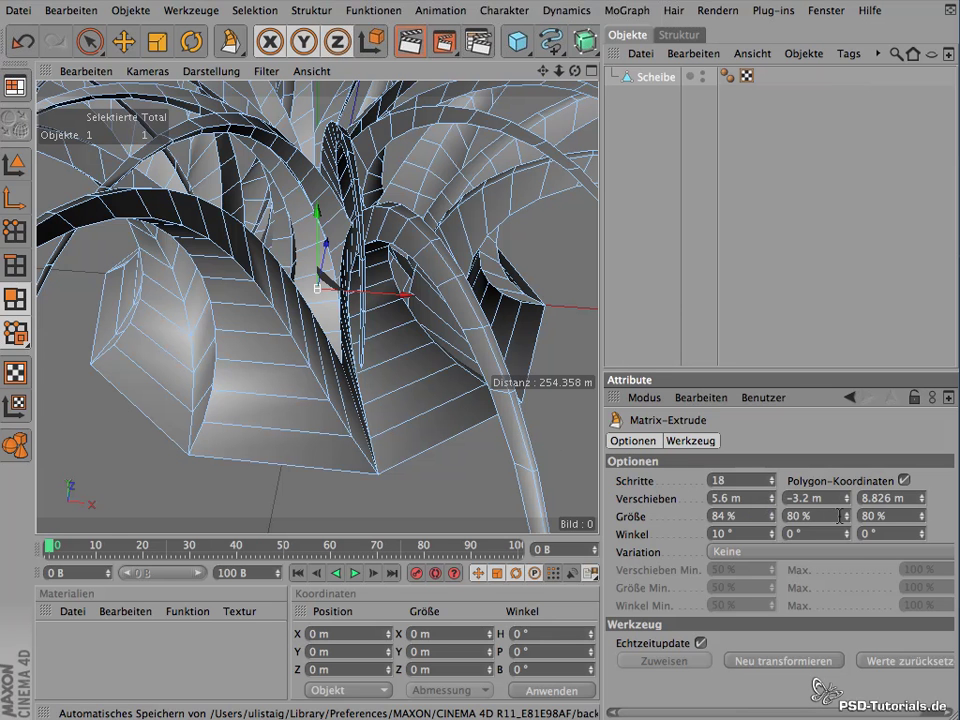
pyautogui.moveTo(848, 522); pyautogui.dragTo(846, 512)
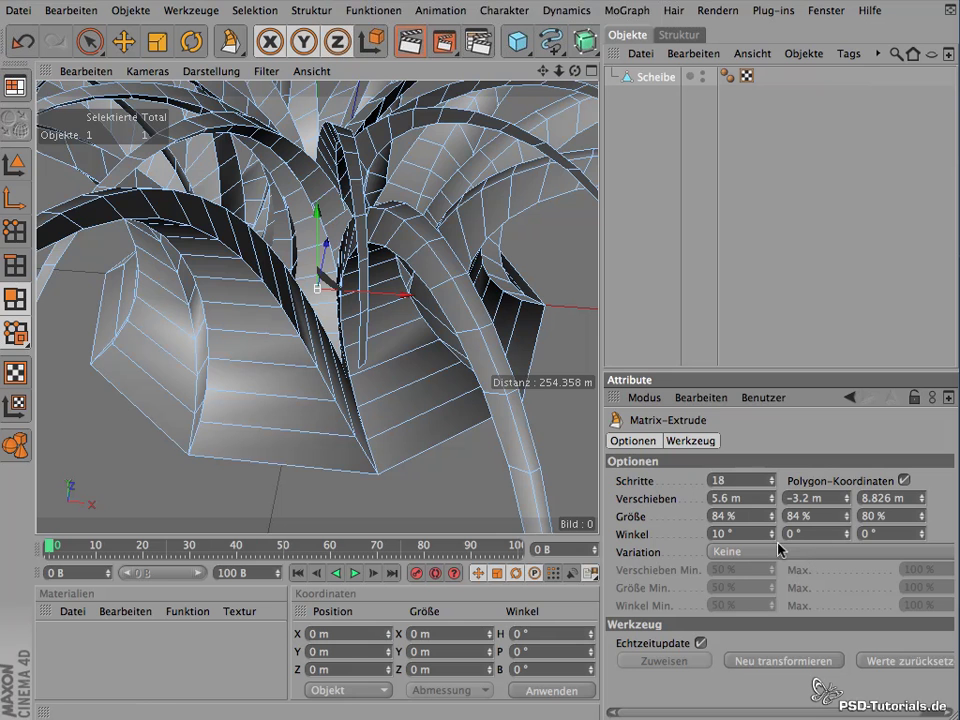
# - Raise the first bend angle to 230°, curling the fronds into a compact faceted dome
pyautogui.moveTo(773, 537); pyautogui.dragTo(776, 541)
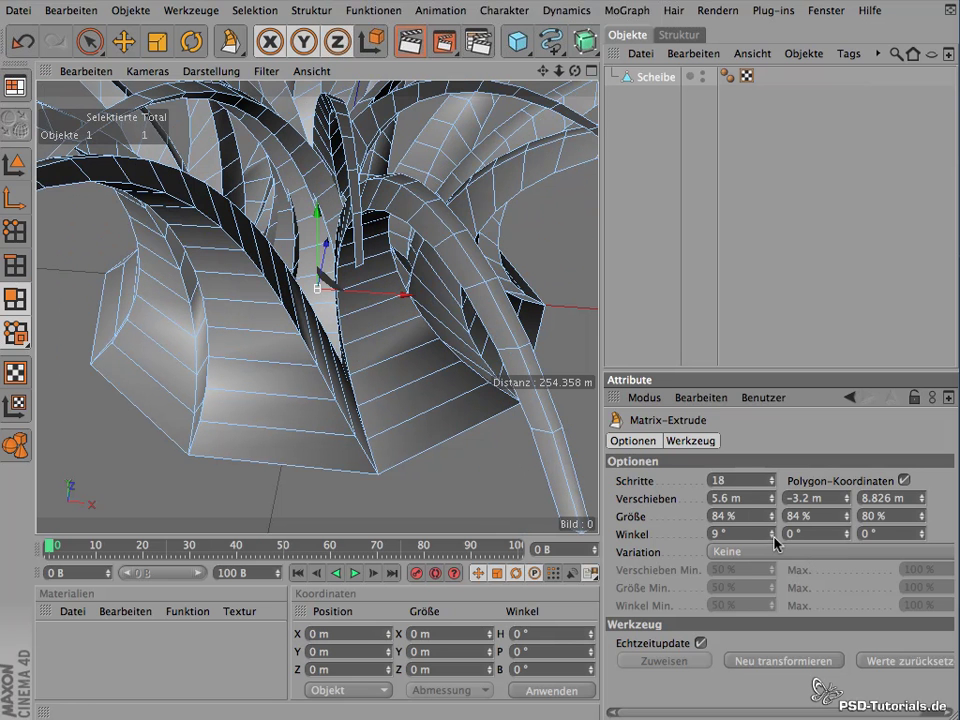
pyautogui.scroll(-5, 430, 111)
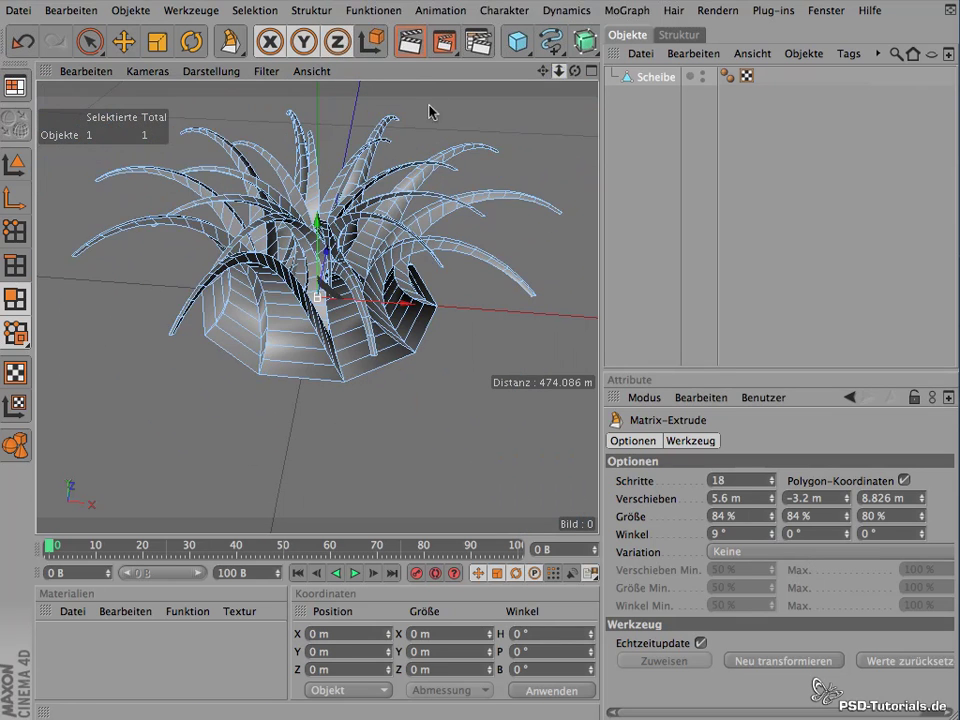
pyautogui.scroll(-1, 430, 111)
pyautogui.moveTo(776, 539); pyautogui.dragTo(764, 520)
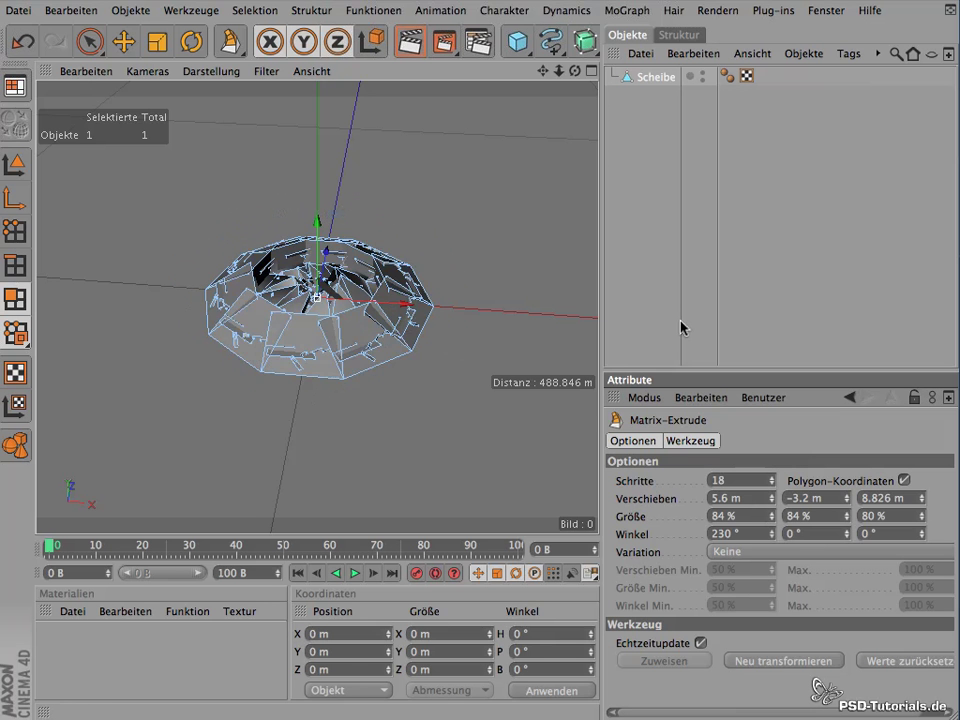
# - Set the bend angles to 11°, 1° and -7°, then extrude again with tiny offsets for dense rings
pyautogui.moveTo(662, 280)
pyautogui.mouseDown()
pyautogui.moveTo(783, 481)
pyautogui.moveTo(799, 519)
pyautogui.moveTo(787, 553)
pyautogui.moveTo(778, 535)
pyautogui.mouseUp()
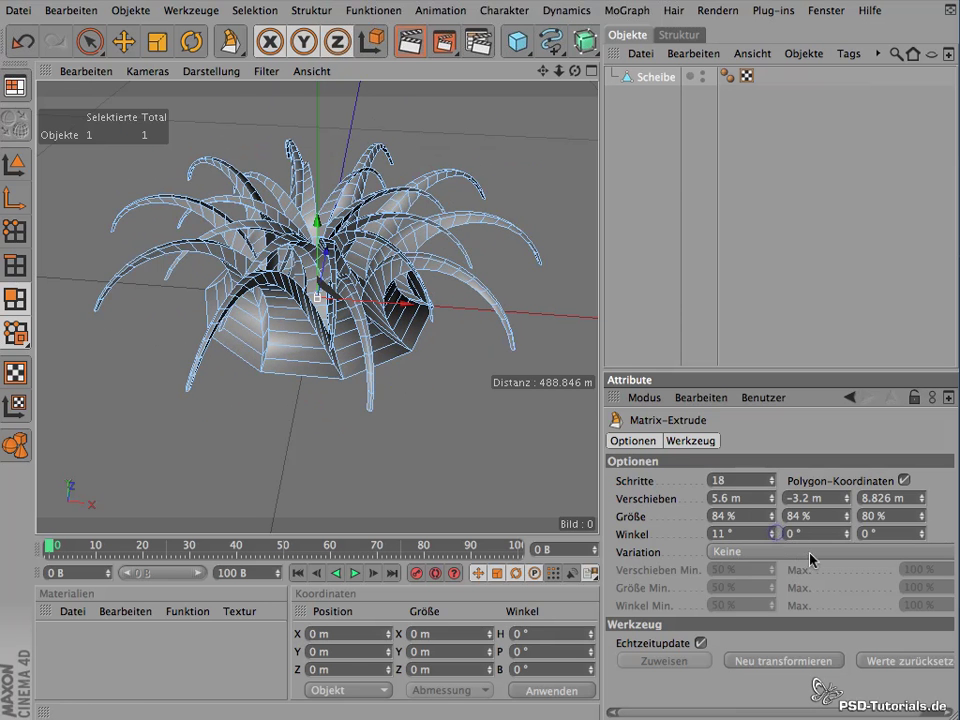
pyautogui.moveTo(848, 538)
pyautogui.mouseDown()
pyautogui.moveTo(846, 527)
pyautogui.moveTo(842, 537)
pyautogui.mouseUp()
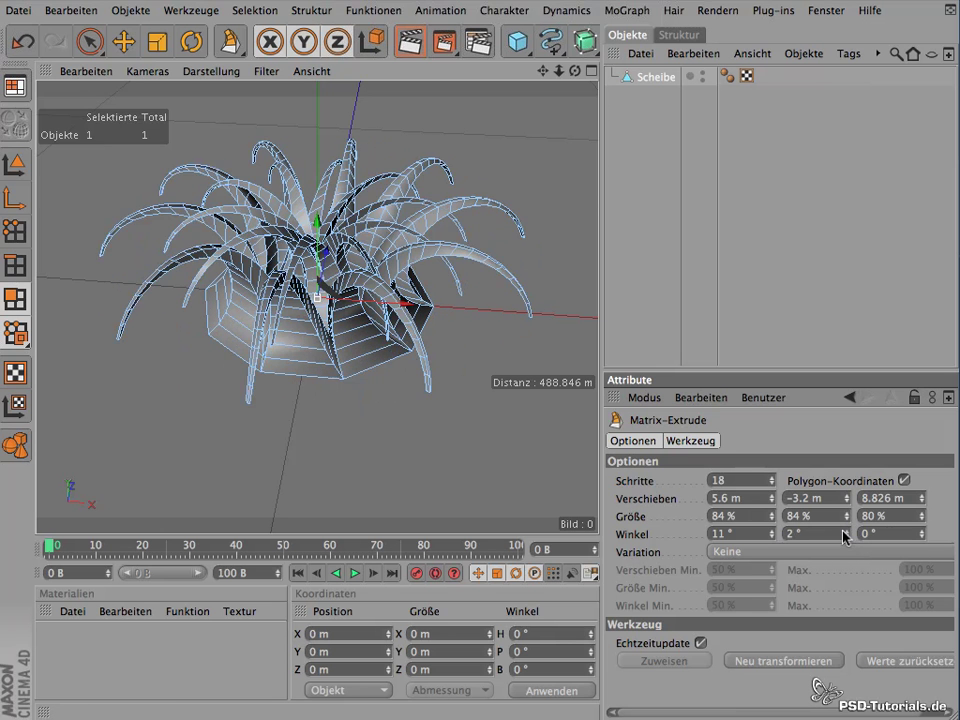
pyautogui.moveTo(922, 538)
pyautogui.mouseDown()
pyautogui.moveTo(916, 527)
pyautogui.moveTo(918, 548)
pyautogui.moveTo(917, 540)
pyautogui.mouseUp()
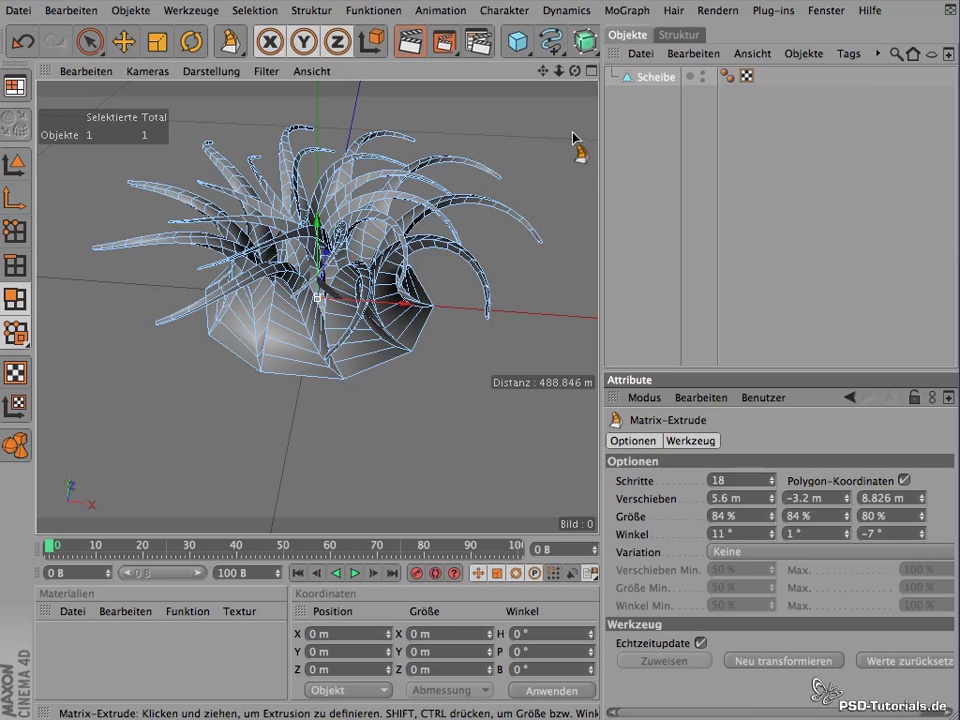
pyautogui.moveTo(575, 71)
pyautogui.mouseDown()
pyautogui.moveTo(600, 208)
pyautogui.moveTo(606, 326)
pyautogui.moveTo(606, 200)
pyautogui.moveTo(776, 82)
pyautogui.mouseUp()
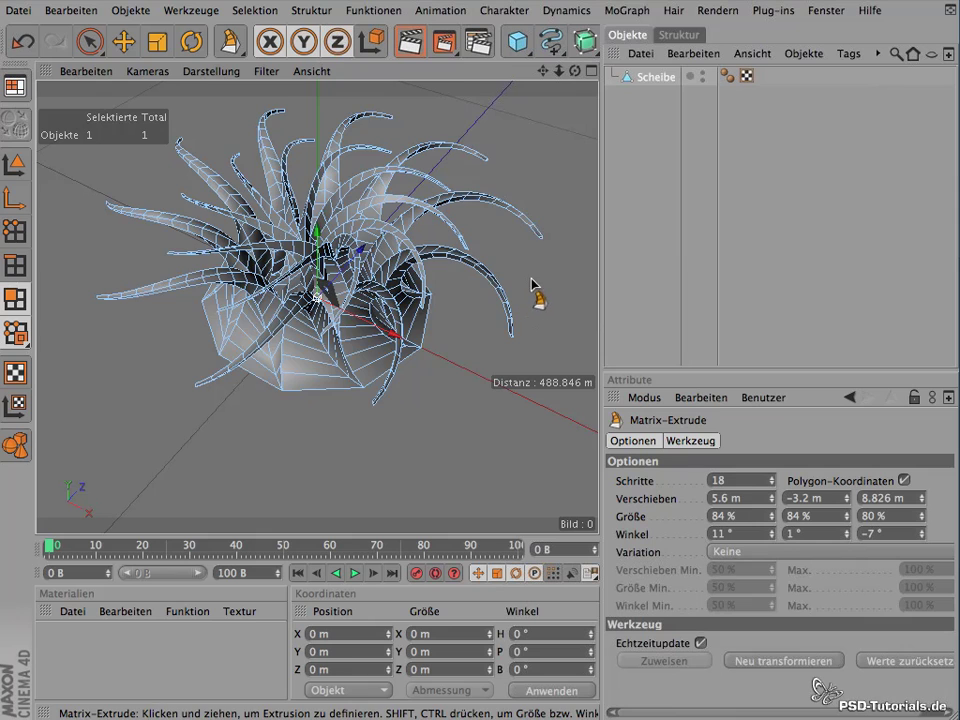
pyautogui.moveTo(533, 287)
pyautogui.mouseDown()
pyautogui.moveTo(540, 291)
pyautogui.moveTo(531, 284)
pyautogui.mouseUp()
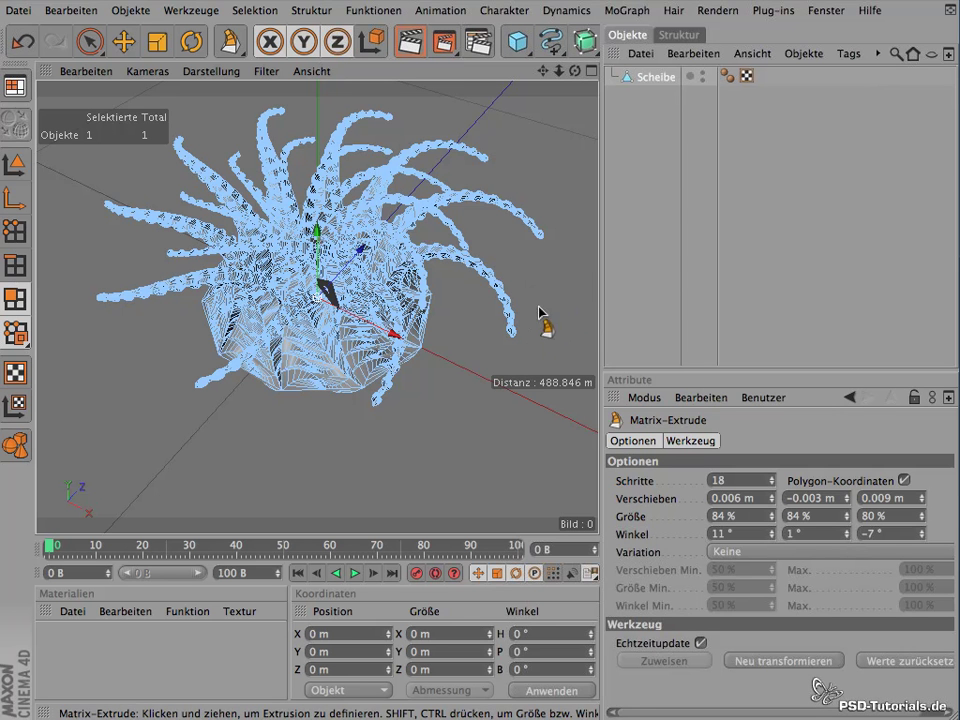
pyautogui.click(636, 288)
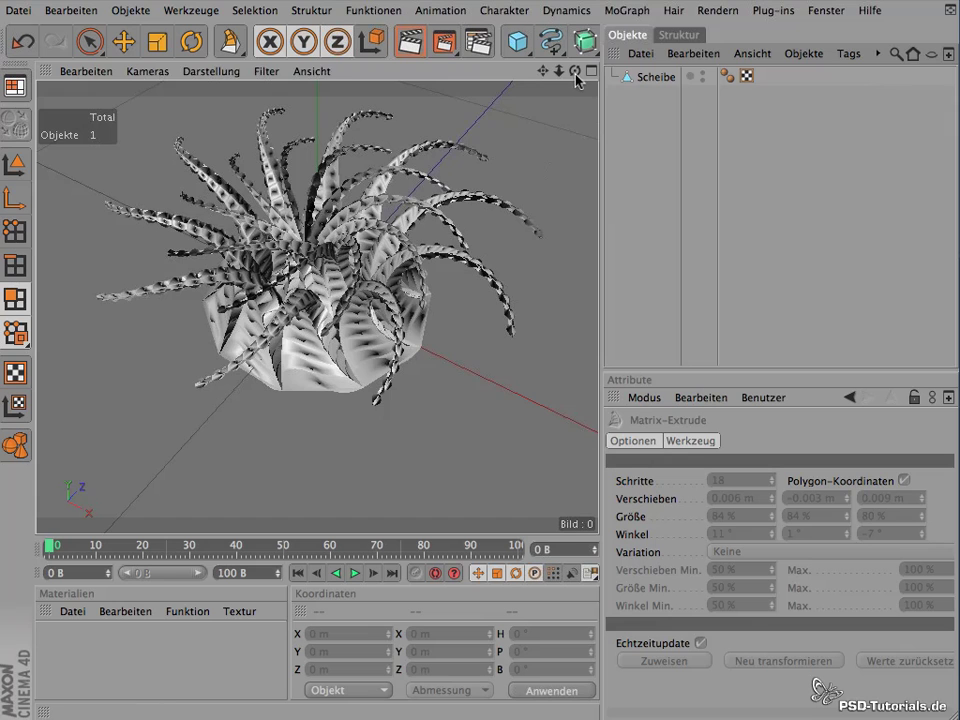
pyautogui.moveTo(575, 72)
pyautogui.mouseDown()
pyautogui.moveTo(563, 71)
pyautogui.moveTo(600, 72)
pyautogui.mouseUp()
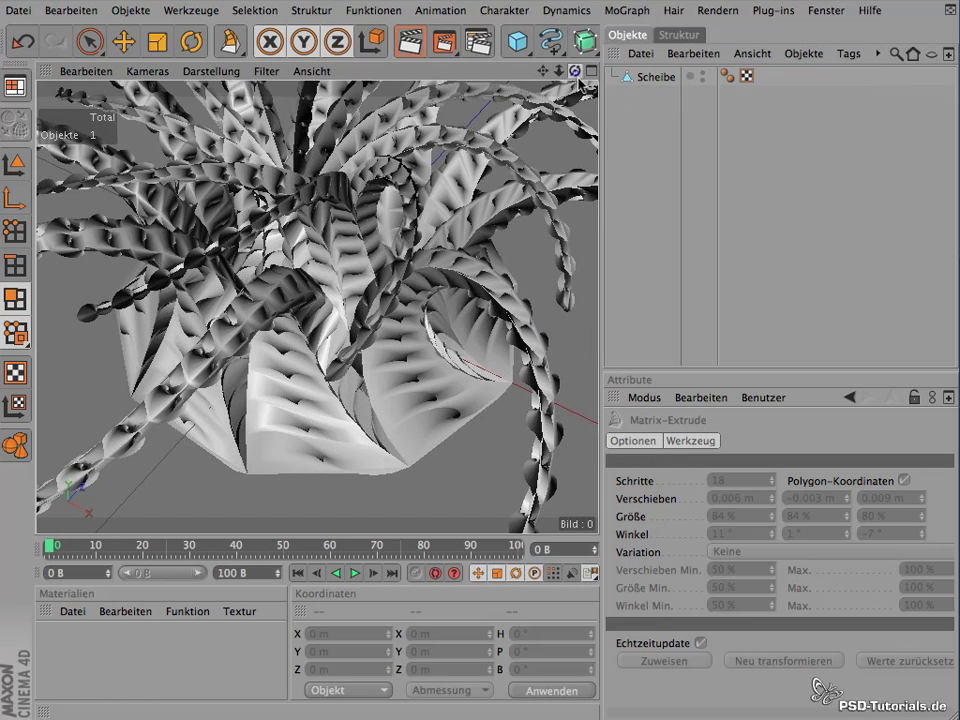
pyautogui.moveTo(579, 83)
pyautogui.mouseDown()
pyautogui.moveTo(596, 410)
pyautogui.moveTo(259, 536)
pyautogui.moveTo(390, 198)
pyautogui.mouseUp()
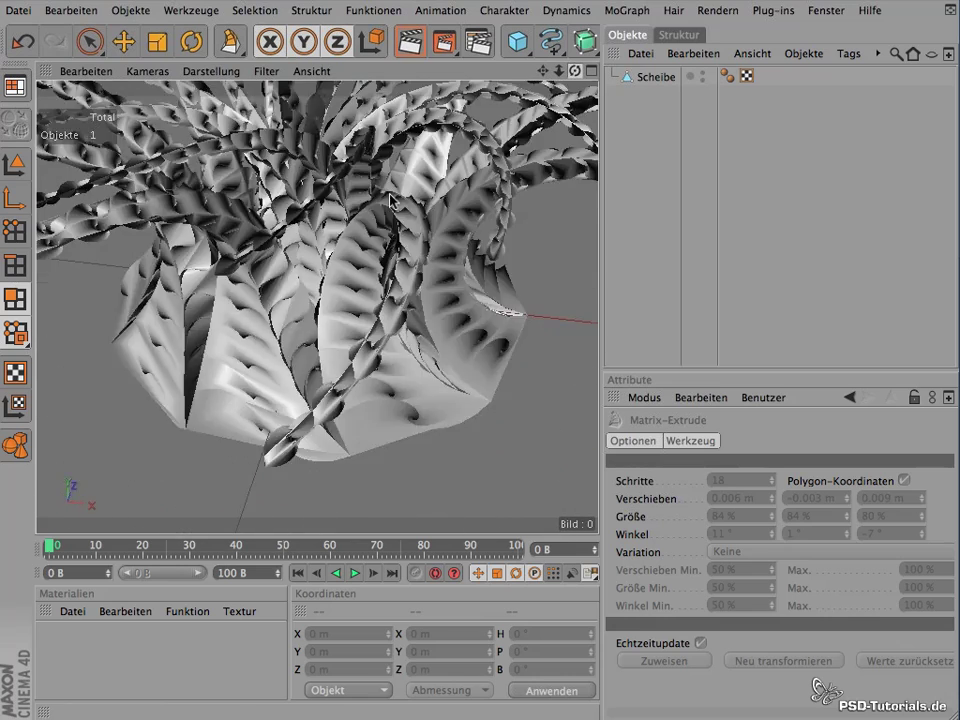
pyautogui.keyDown('alt'); pyautogui.moveTo(390, 198); pyautogui.dragTo(590, 130); pyautogui.keyUp('alt')
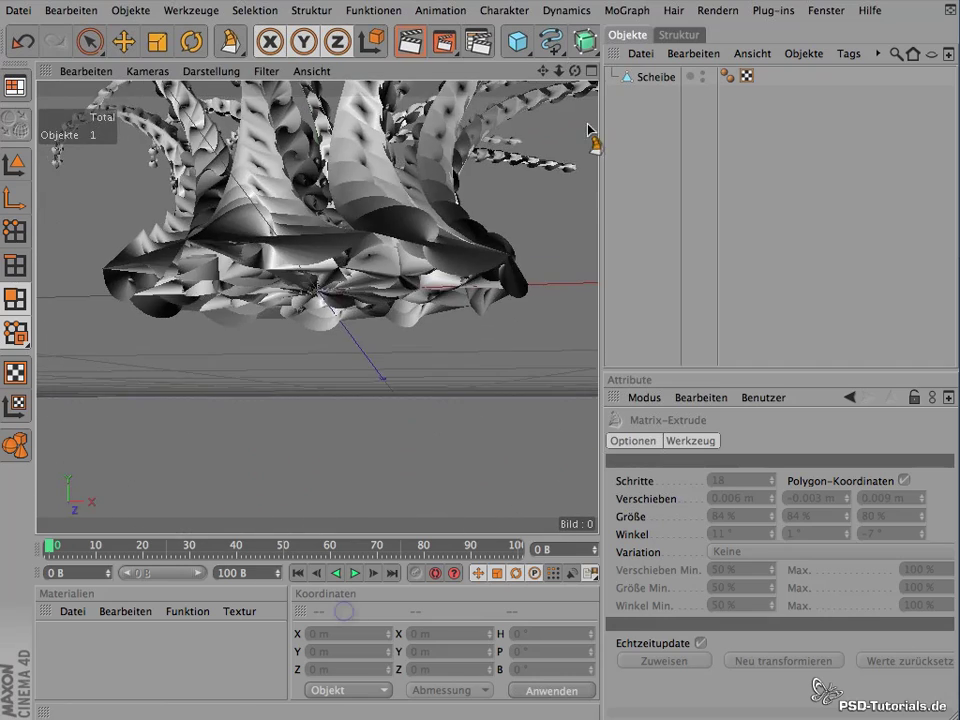
pyautogui.moveTo(578, 75)
pyautogui.mouseDown()
pyautogui.moveTo(606, 227)
pyautogui.moveTo(541, 327)
pyautogui.mouseUp()
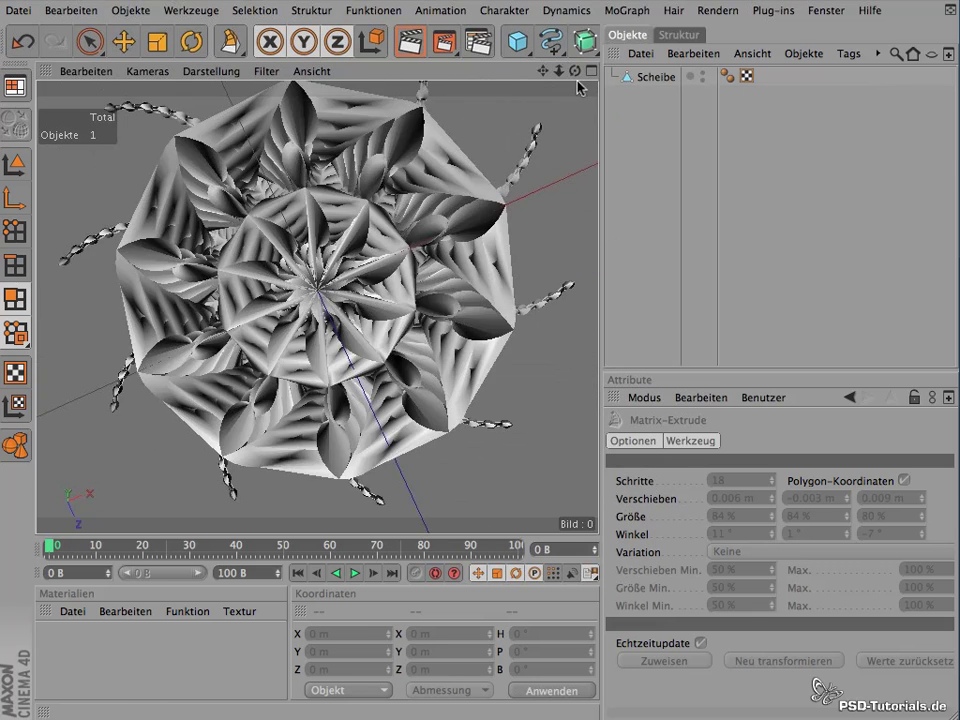
pyautogui.moveTo(576, 87)
pyautogui.mouseDown()
pyautogui.moveTo(664, 354)
pyautogui.moveTo(568, 92)
pyautogui.moveTo(677, 377)
pyautogui.mouseUp()
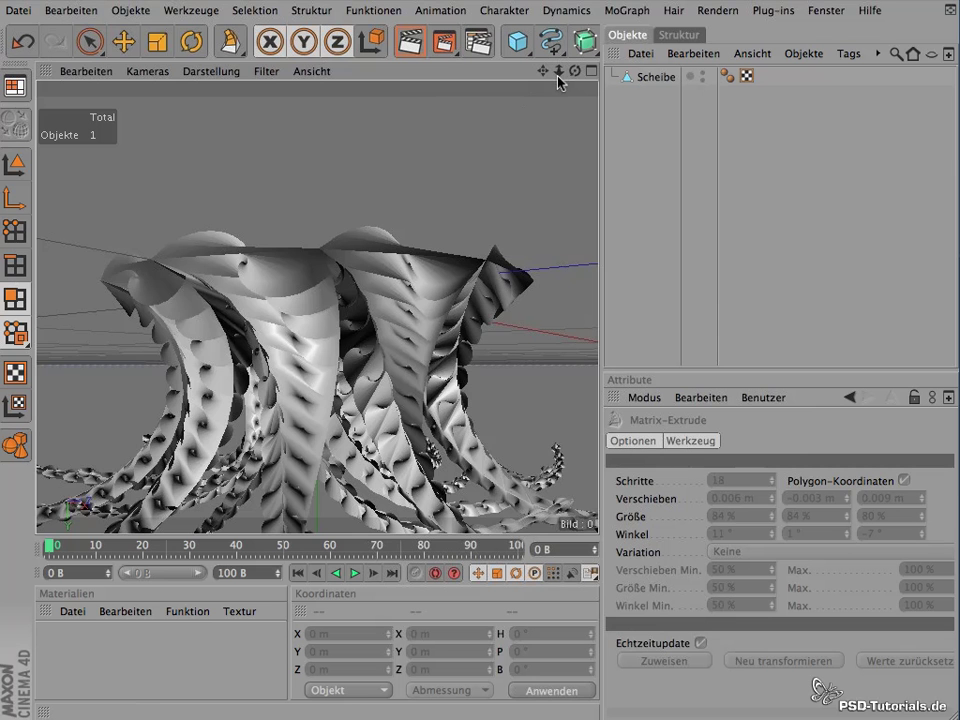
pyautogui.moveTo(557, 77)
pyautogui.mouseDown()
pyautogui.moveTo(484, 77)
pyautogui.moveTo(518, 79)
pyautogui.mouseUp()
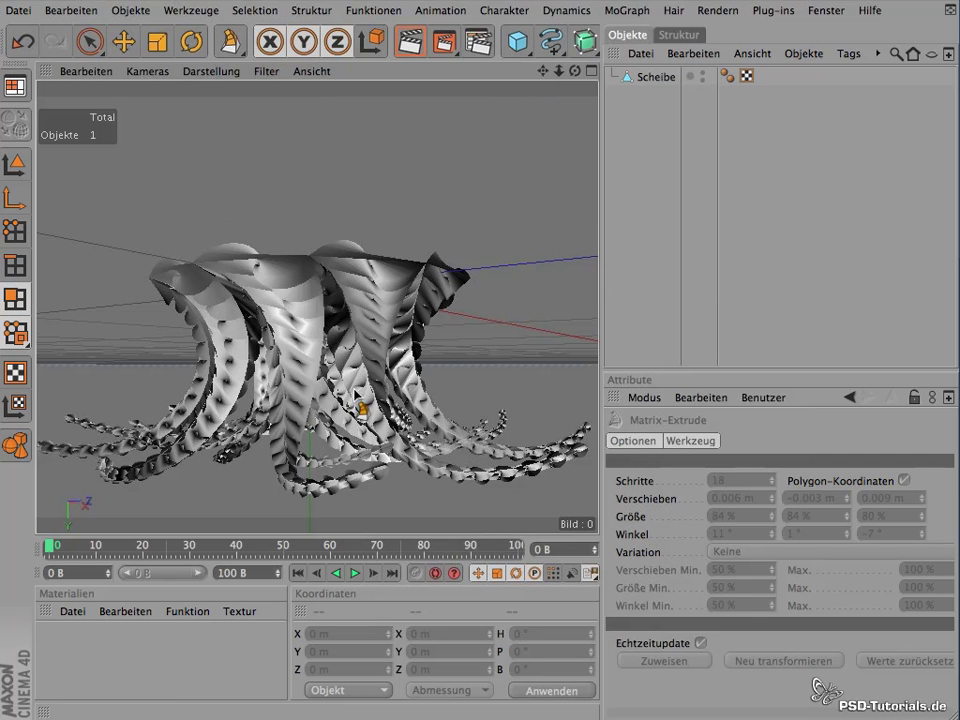
# - Nest the Scheibe mesh under a new HyperNURBS object and deselect it to view the smoothed tentacles
pyautogui.click(584, 42)
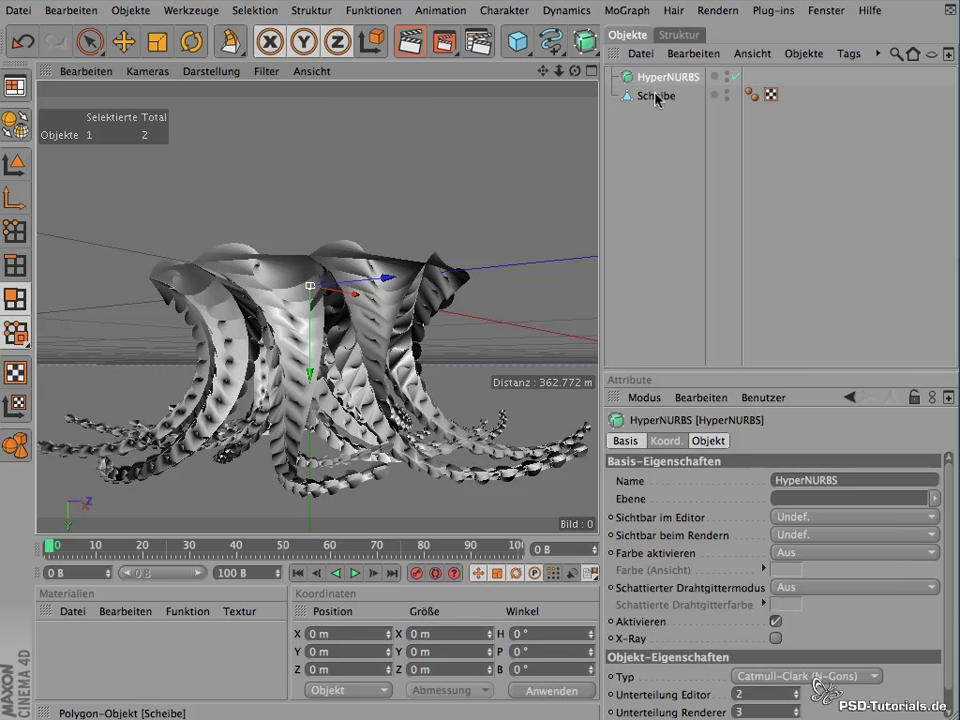
pyautogui.moveTo(657, 100); pyautogui.dragTo(650, 83)
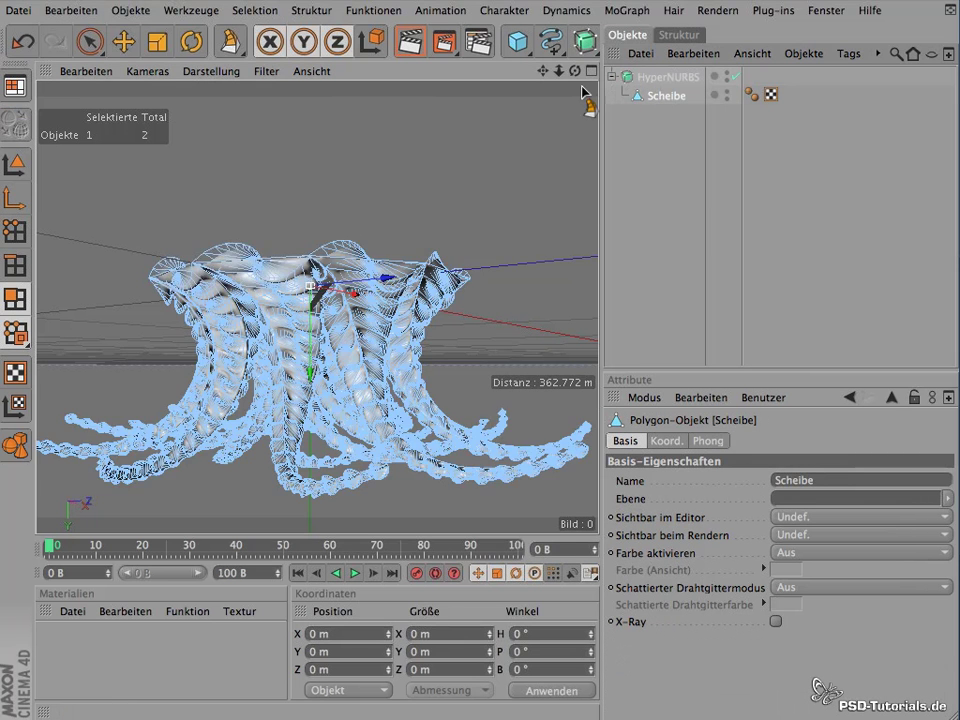
pyautogui.click(645, 226)
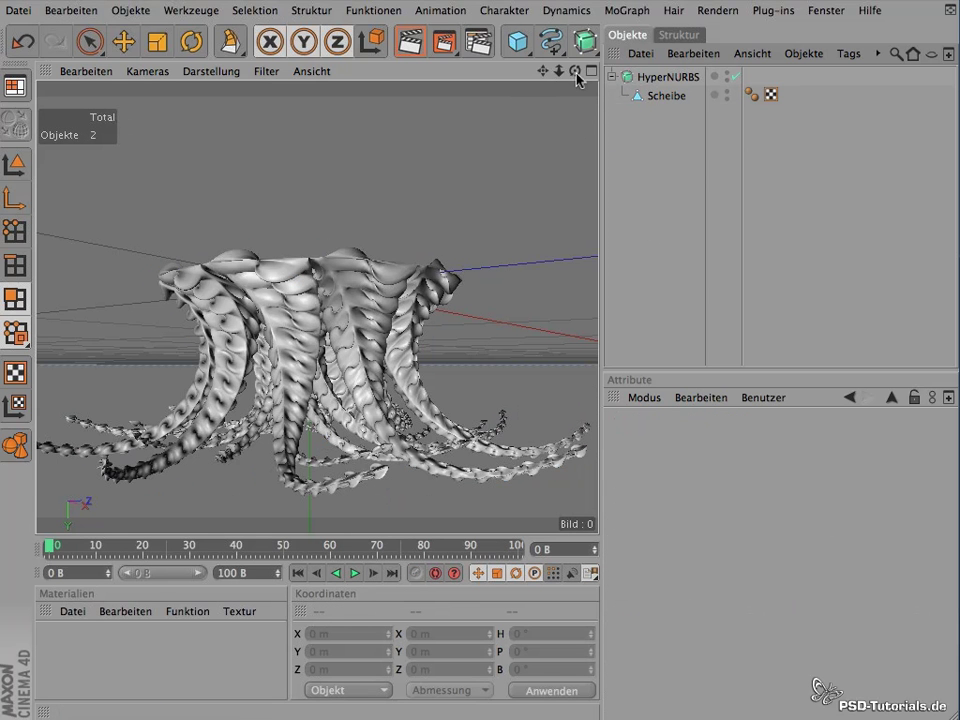
pyautogui.moveTo(577, 75)
pyautogui.mouseDown()
pyautogui.moveTo(585, 76)
pyautogui.moveTo(516, 76)
pyautogui.mouseUp()
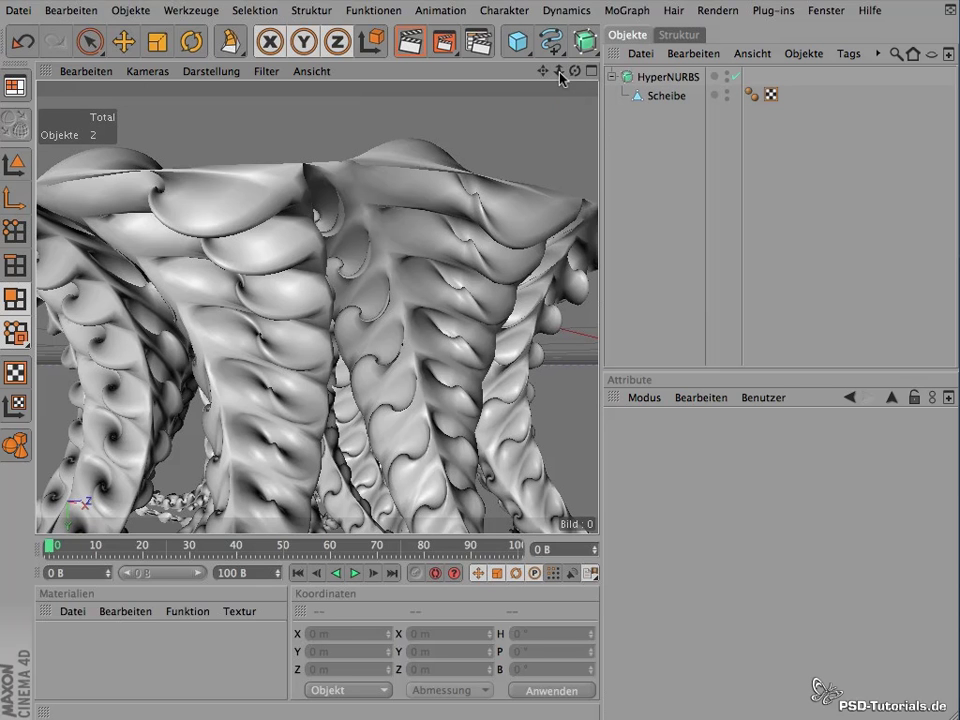
pyautogui.moveTo(564, 90)
pyautogui.mouseDown()
pyautogui.moveTo(576, 78)
pyautogui.moveTo(563, 141)
pyautogui.moveTo(456, 151)
pyautogui.moveTo(579, 176)
pyautogui.moveTo(553, 189)
pyautogui.moveTo(545, 40)
pyautogui.moveTo(639, 28)
pyautogui.moveTo(371, 199)
pyautogui.moveTo(371, 262)
pyautogui.moveTo(349, 129)
pyautogui.moveTo(551, 83)
pyautogui.moveTo(516, 77)
pyautogui.moveTo(499, 81)
pyautogui.moveTo(549, 101)
pyautogui.mouseUp()
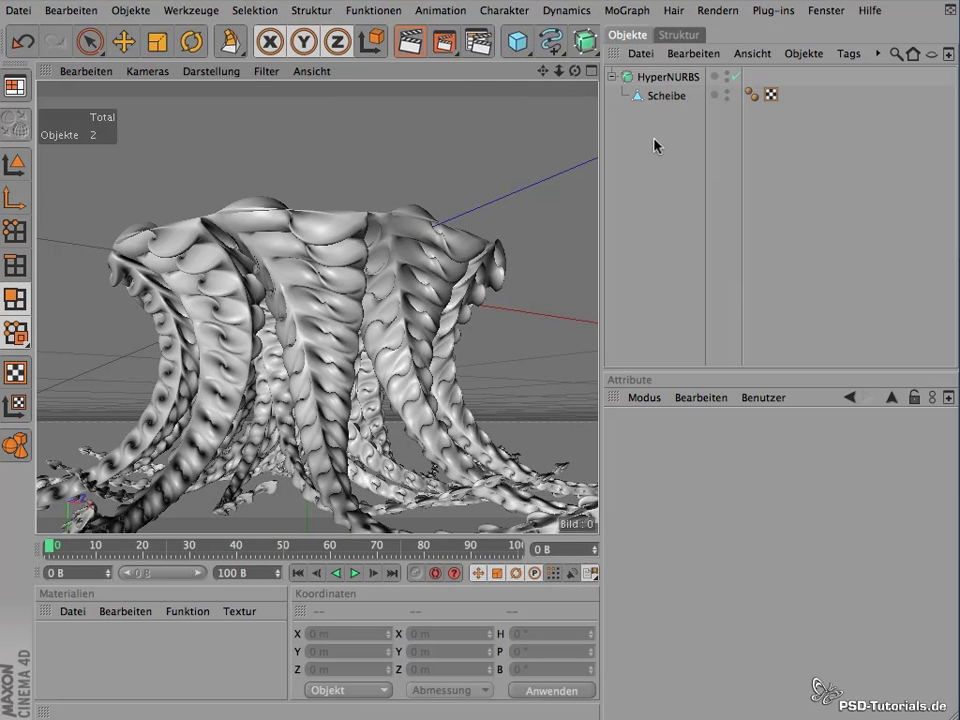